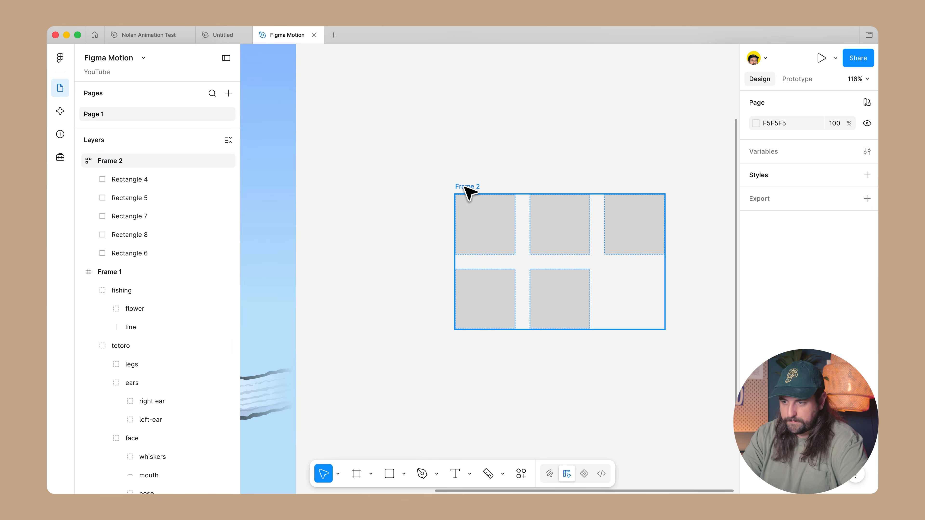
Step: In motion mode, keyframe Frame 2's auto layout gap at 0 ms and set it to 1 at about 990 ms
left_click(584, 473)
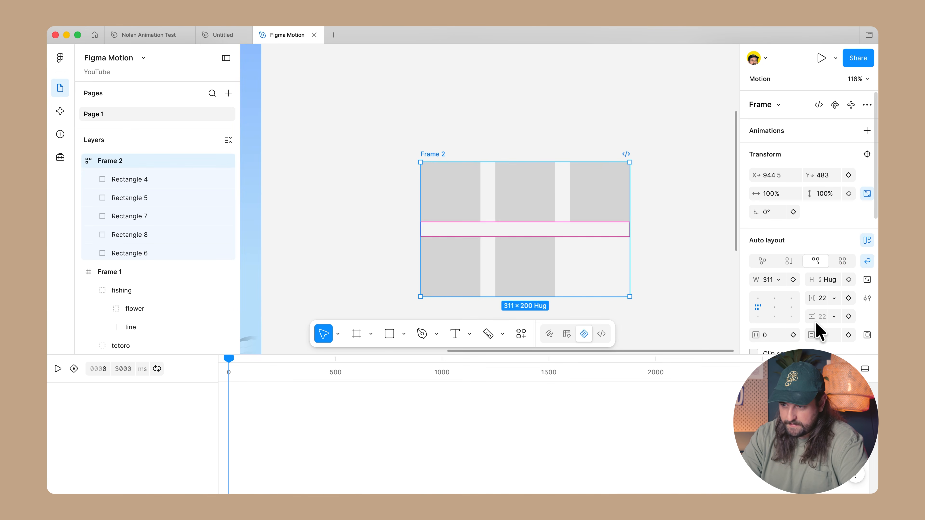
scroll(808, 291, "down", 2)
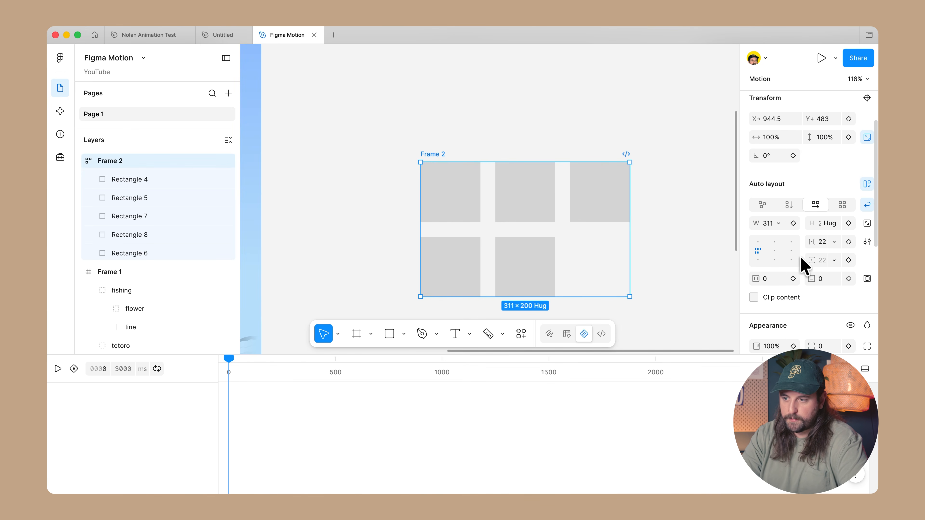
scroll(800, 255, "up", 2)
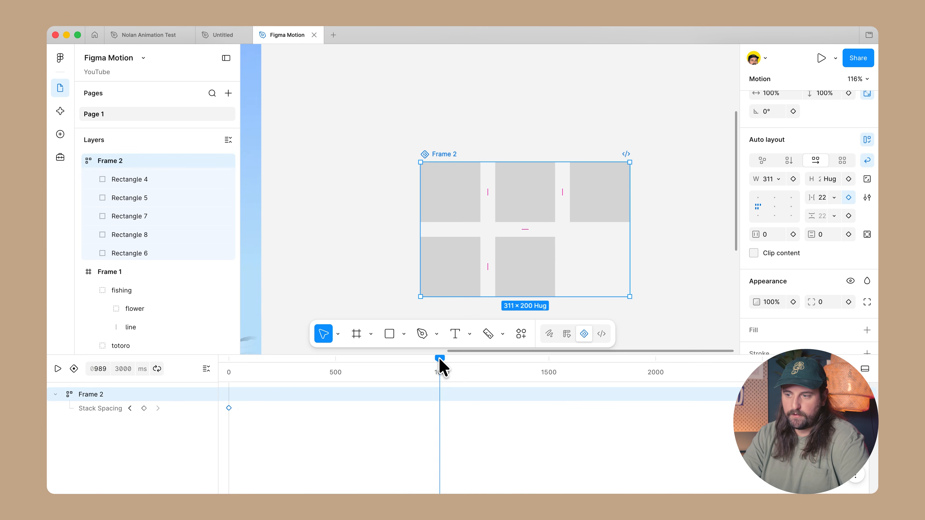
left_click_drag(811, 197, 778, 204)
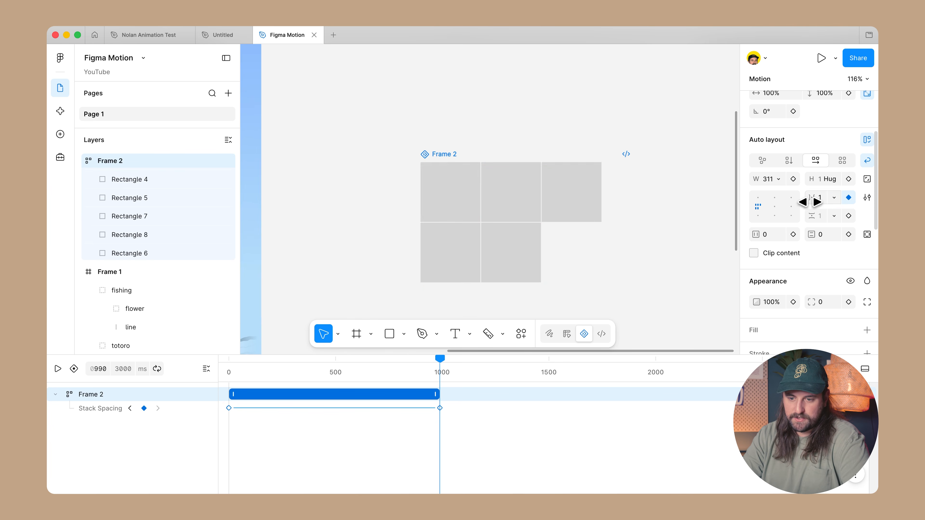
Step: Swap the two stack spacing keyframes so the gap starts at 1 and ends at 22 at about 1000 ms
left_click_drag(330, 373, 182, 355)
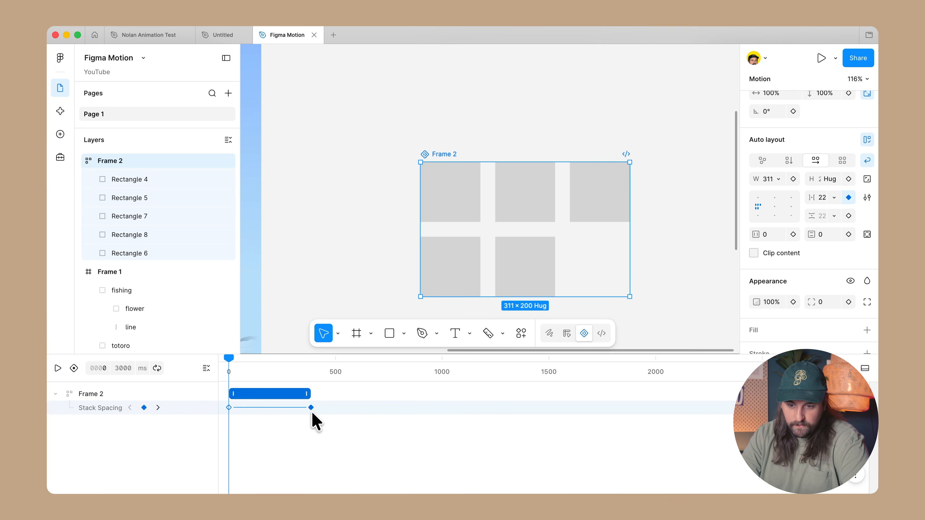
left_click_drag(260, 410, 433, 408)
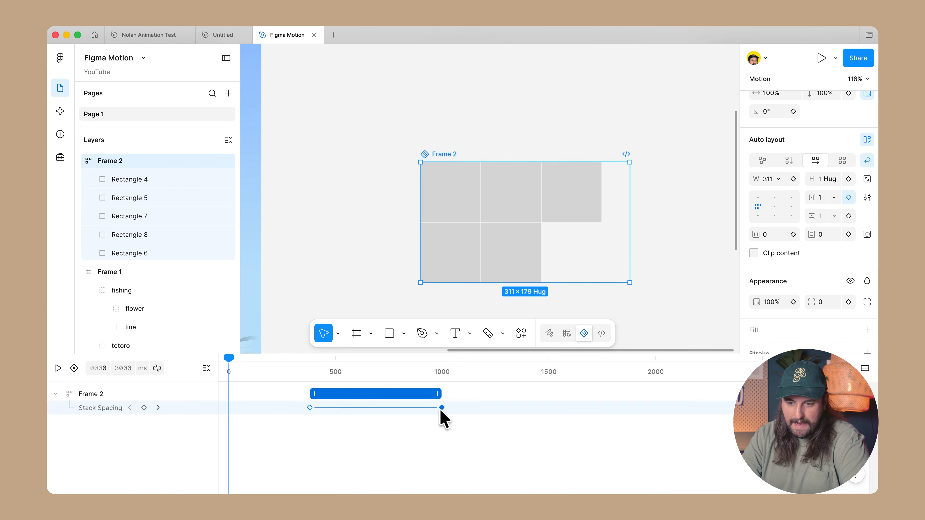
left_click_drag(309, 407, 129, 401)
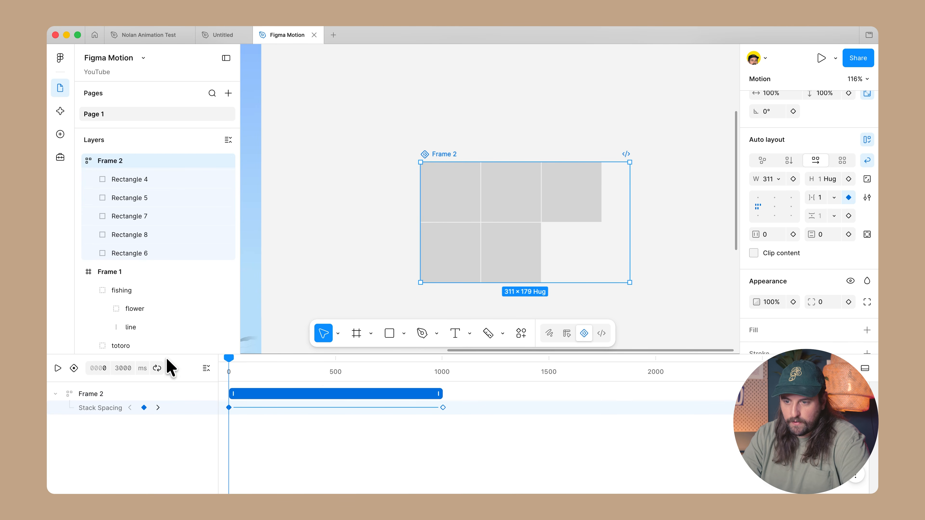
Step: Set Frame 2's gap to -9 at the 0 ms keyframe and play the animation
mouse_move(809, 197)
left_mouse_down()
mouse_move(779, 197)
mouse_move(799, 199)
left_mouse_up()
key("space")
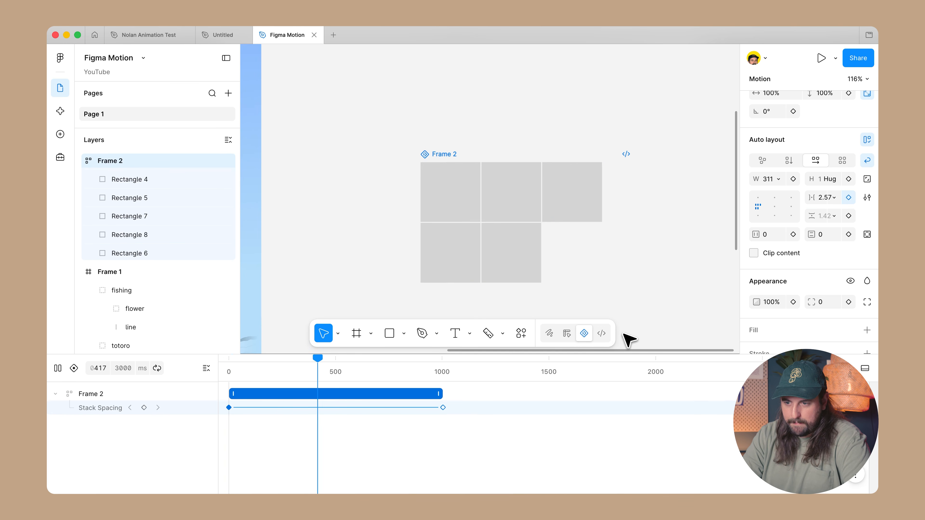
key("space")
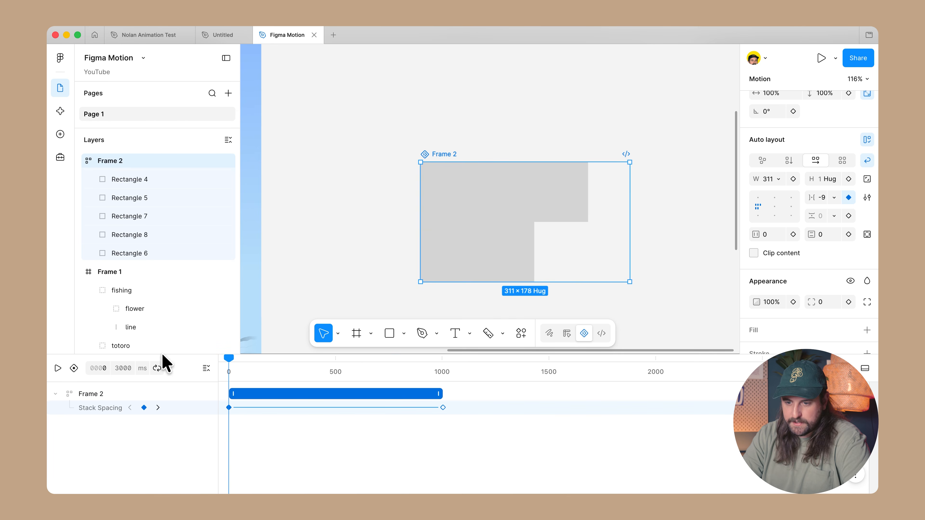
Step: Add opacity keyframes to Frame 2 at 0 ms and about 1000 ms
scroll(833, 290, "down", 3)
left_click(793, 241)
left_click_drag(229, 358, 442, 360)
left_click(793, 241)
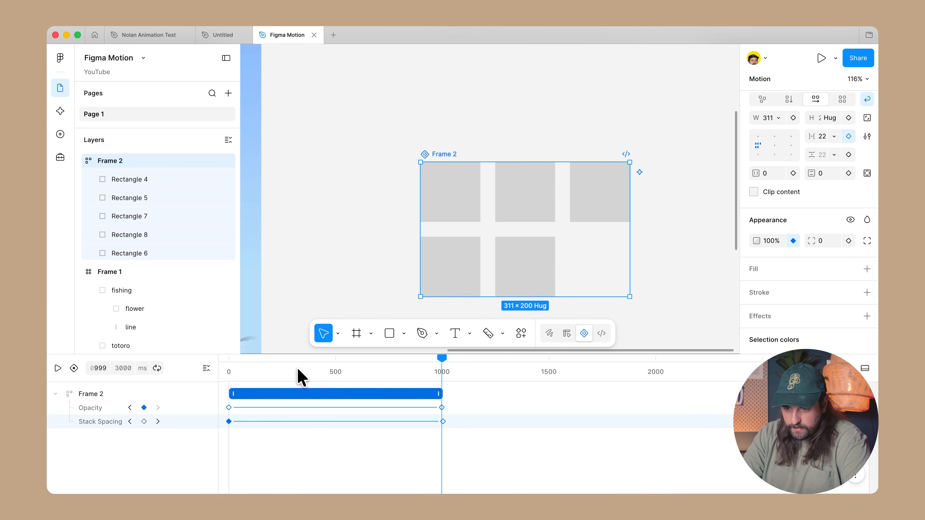
Step: Set Frame 2's opacity to 0% at the 0 ms keyframe and play the fade-in
left_click_drag(441, 358, 133, 360)
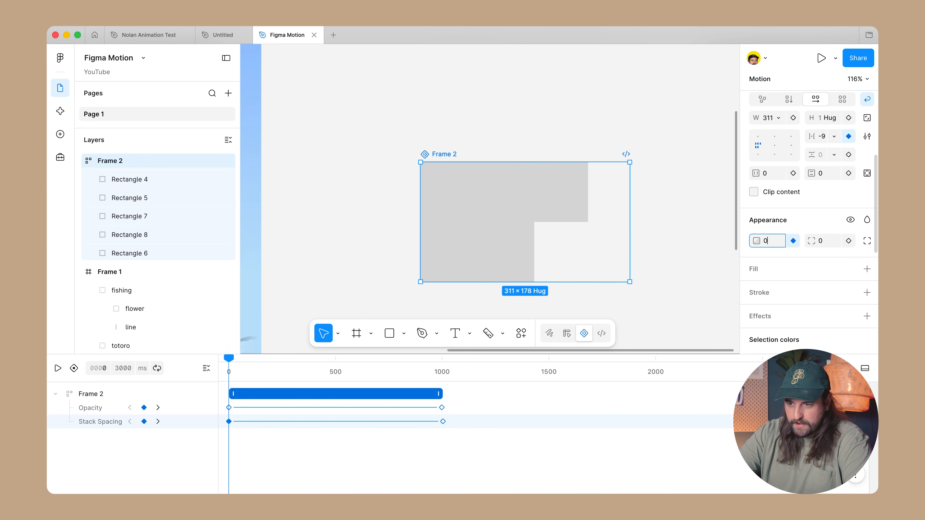
key("Return")
key("space")
key("space")
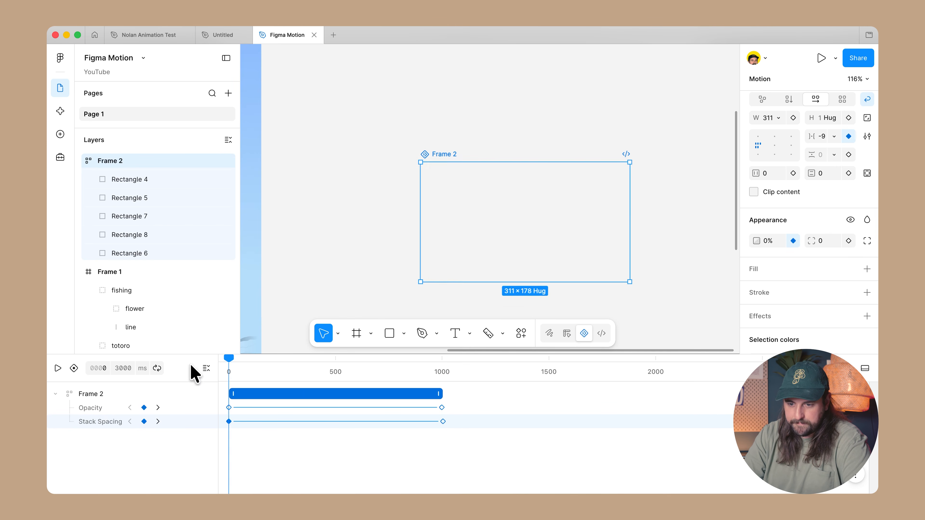
Step: Open the shared interpolation settings for Frame 2's opacity and stack spacing segments
left_click(336, 422)
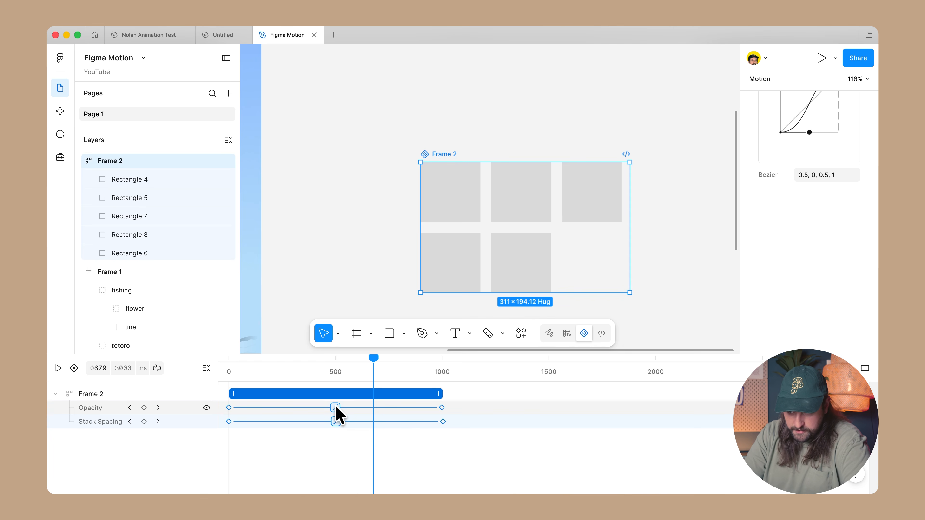
scroll(765, 277, "up", 3)
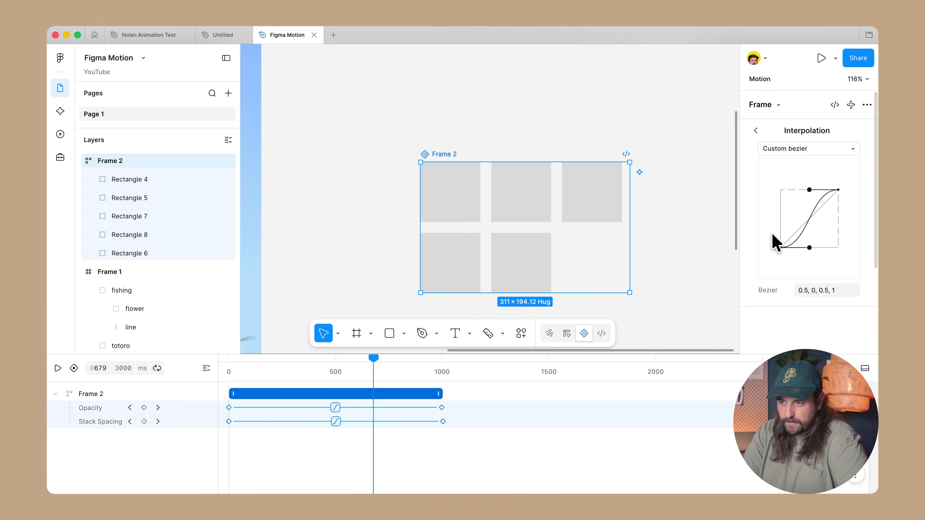
left_click(361, 475)
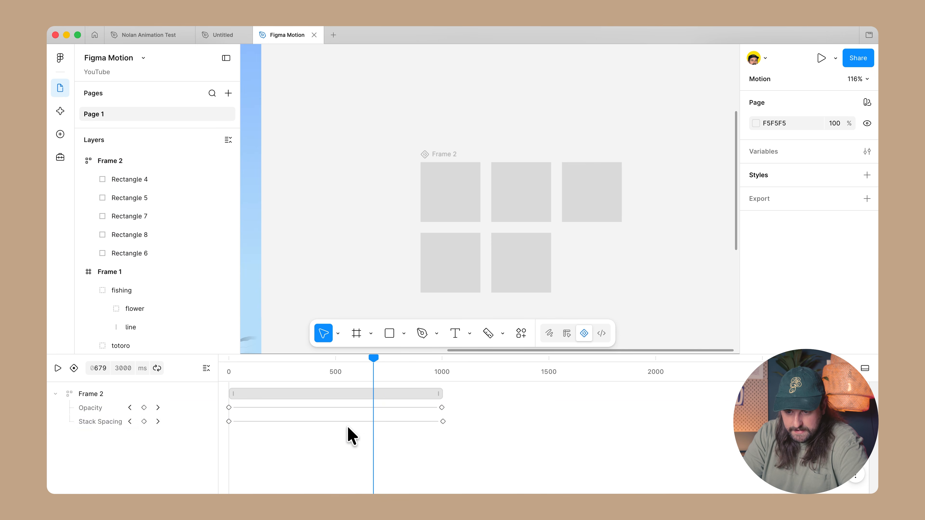
left_click(378, 422)
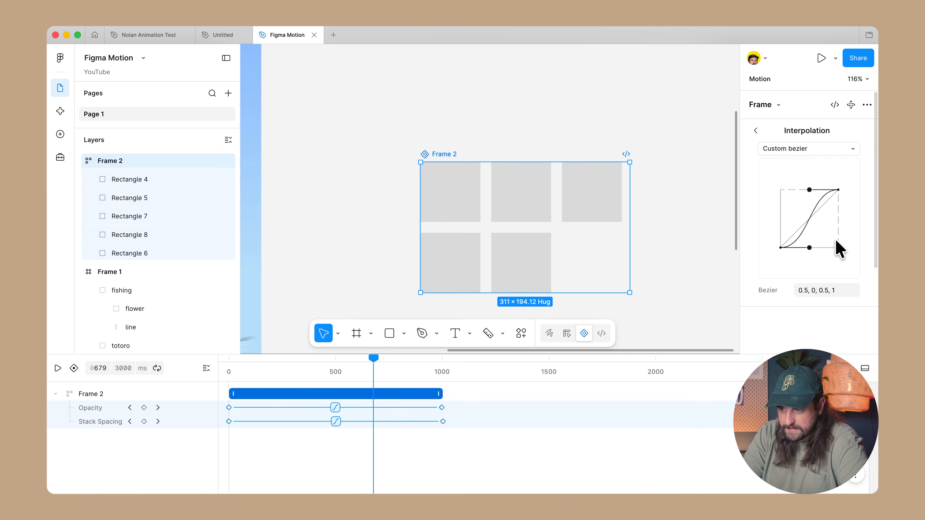
Step: Apply the Ease in and out interpolation to both segments and play the animation from the start
left_click(815, 150)
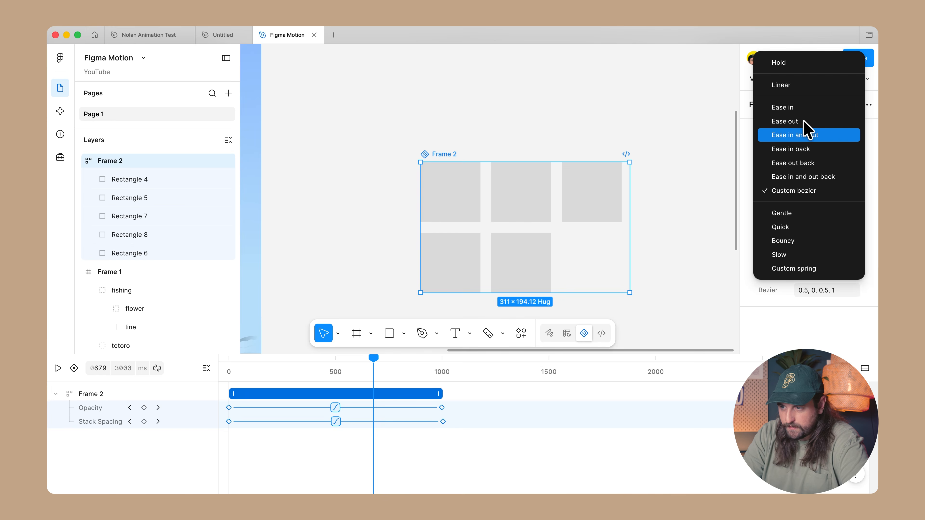
left_click(821, 136)
left_click(265, 359)
key("space")
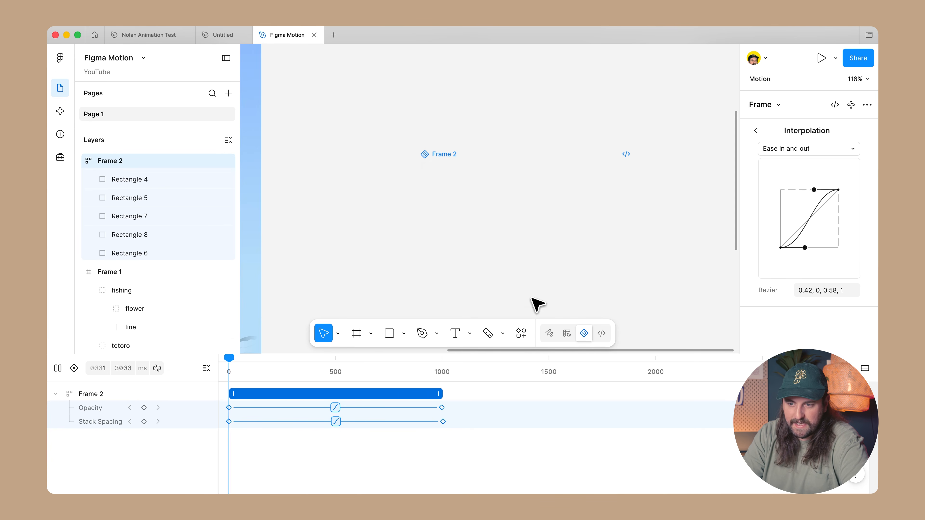
Step: Try a custom bezier of 0.57, -0.21, 0.3, 1.48 on both segments and play the animation
key("space")
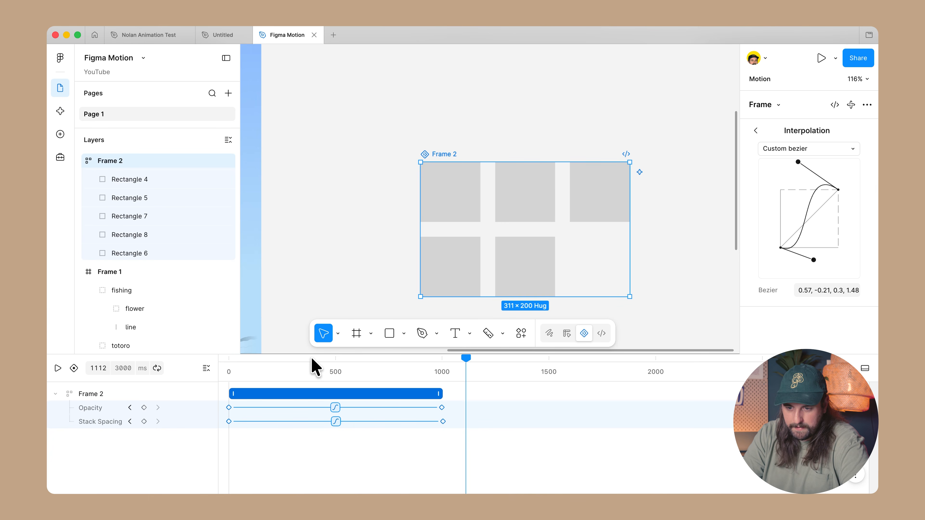
key("space")
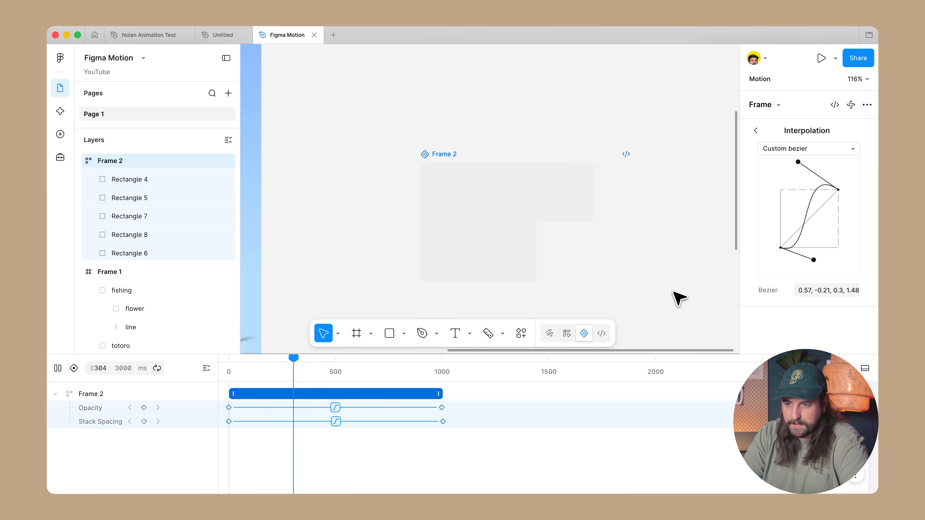
key("space")
Step: Reshape the easing curve to 1, 0.01, 0, 0.99, play the animation, and shorten the curve's starting handle
left_click_drag(798, 162, 767, 189)
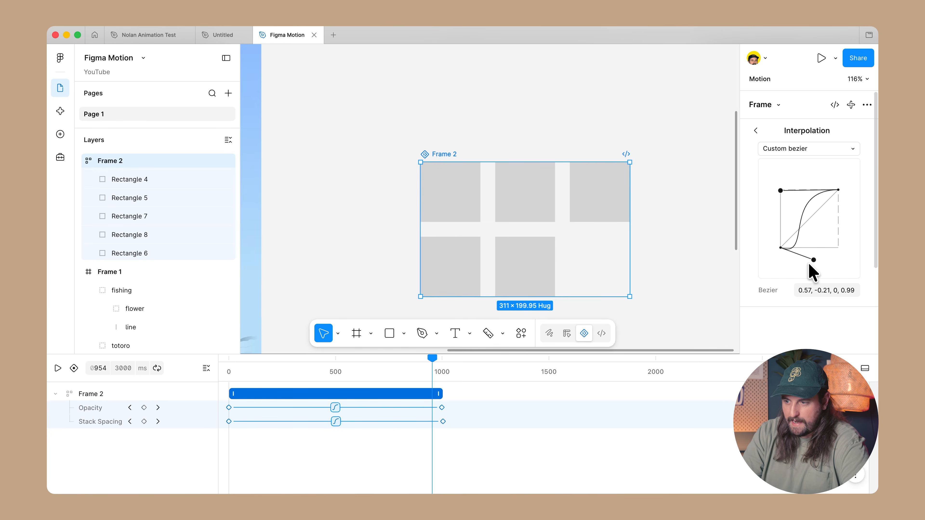
left_click_drag(432, 358, 139, 345)
key("space")
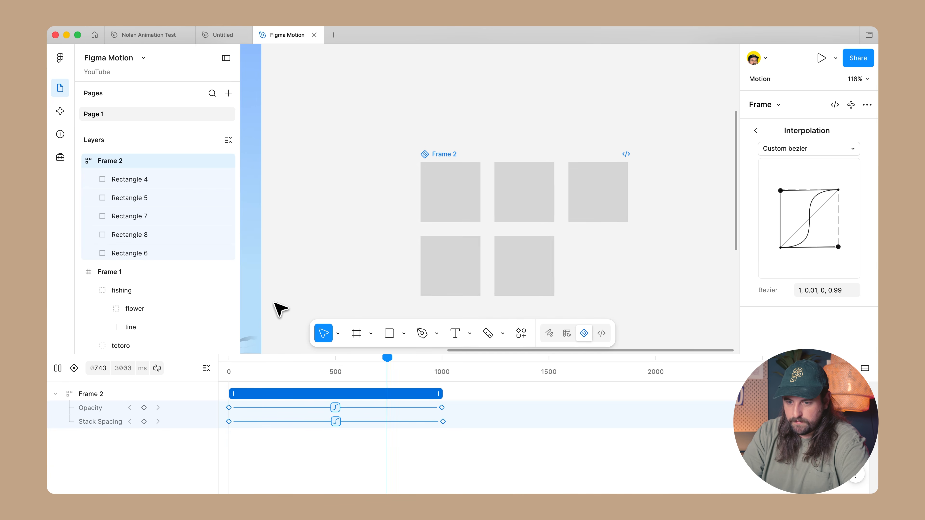
key("space")
left_click_drag(838, 247, 806, 247)
Step: Try ending Frame 2's opacity fade at 500 ms and play the animation to check the timing
left_click(307, 431)
left_click(338, 406)
left_click_drag(442, 407, 335, 407)
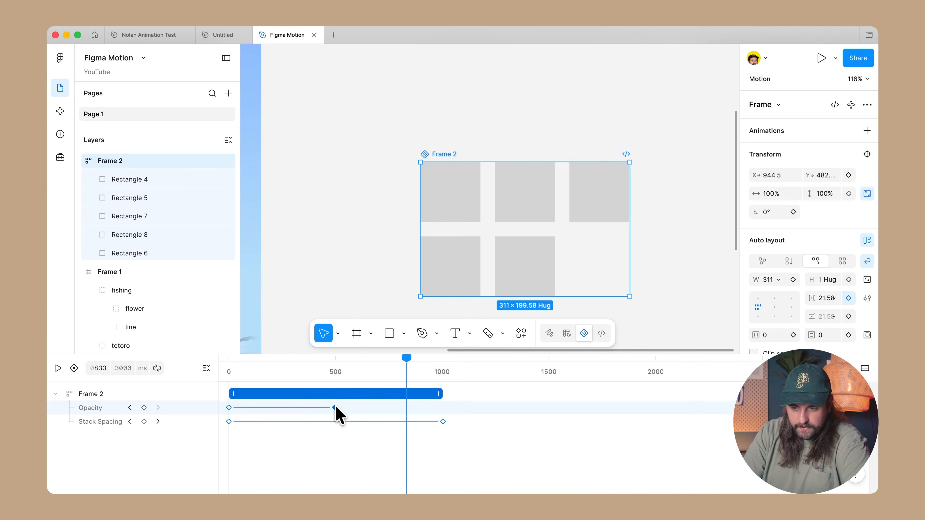
left_click_drag(314, 359, 226, 361)
key("space")
key("space")
left_click_drag(290, 364, 379, 379)
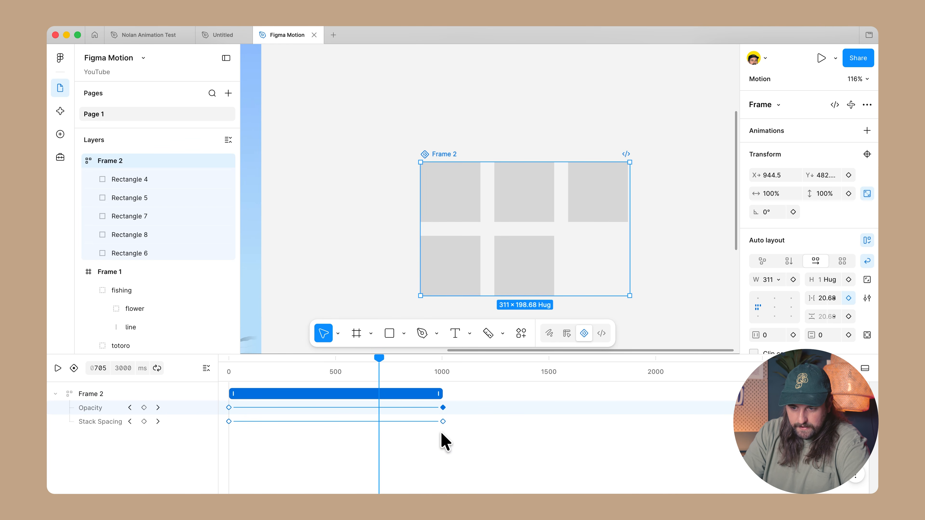
Step: Try retiming the end keyframes of Frame 2's stack spacing and opacity, and replay the animation
left_click(443, 422)
left_click_drag(437, 422, 442, 422)
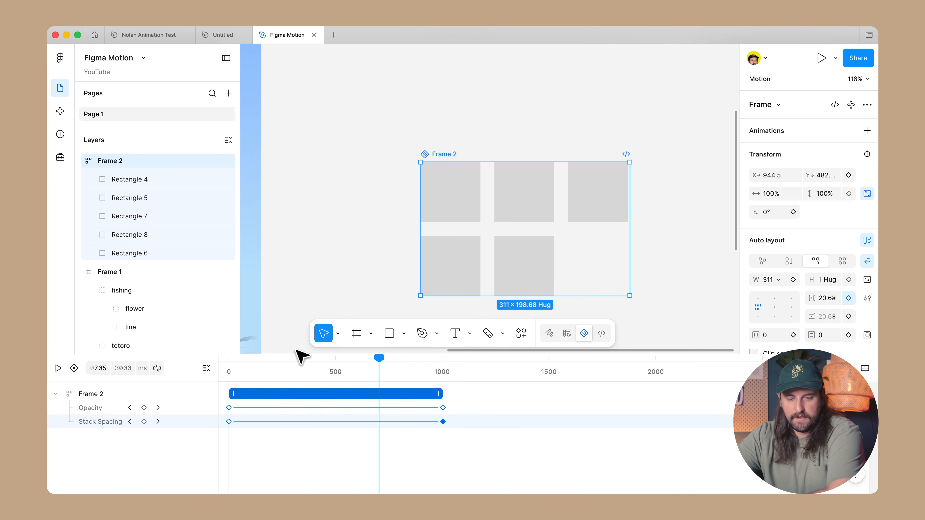
left_click_drag(302, 372, 191, 367)
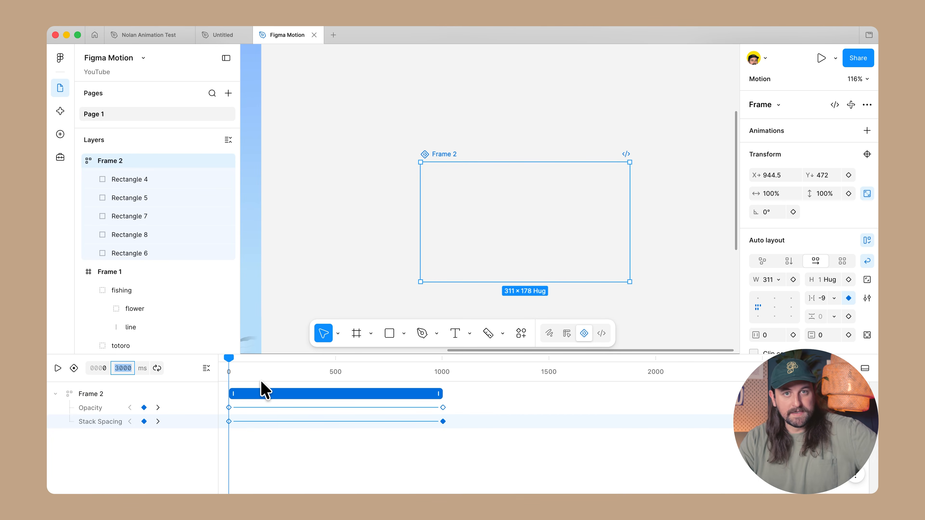
left_click(266, 375)
left_click(440, 359)
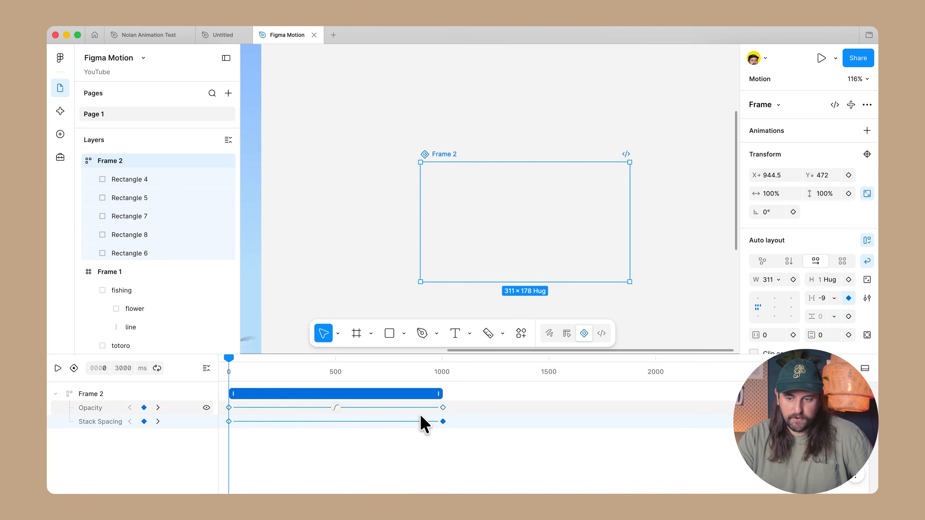
left_click_drag(442, 408, 399, 412)
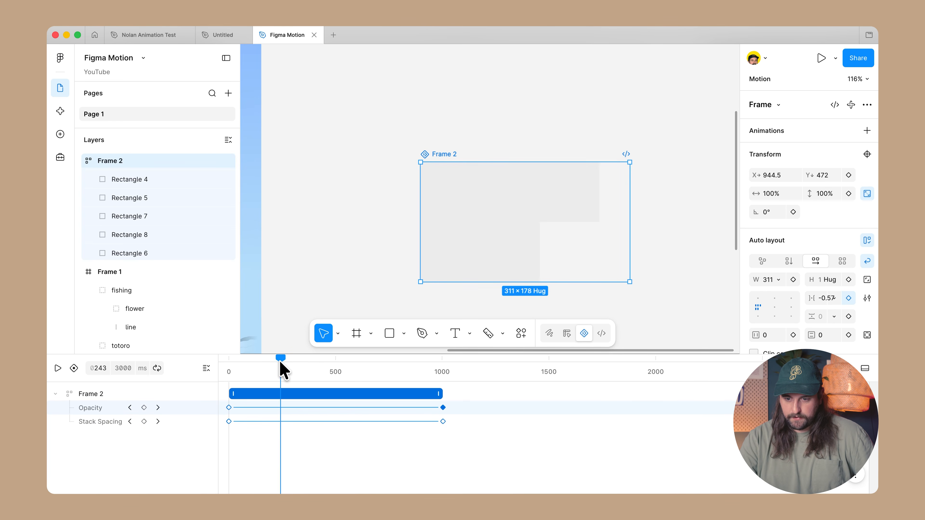
key("space")
key("space")
left_click(329, 186)
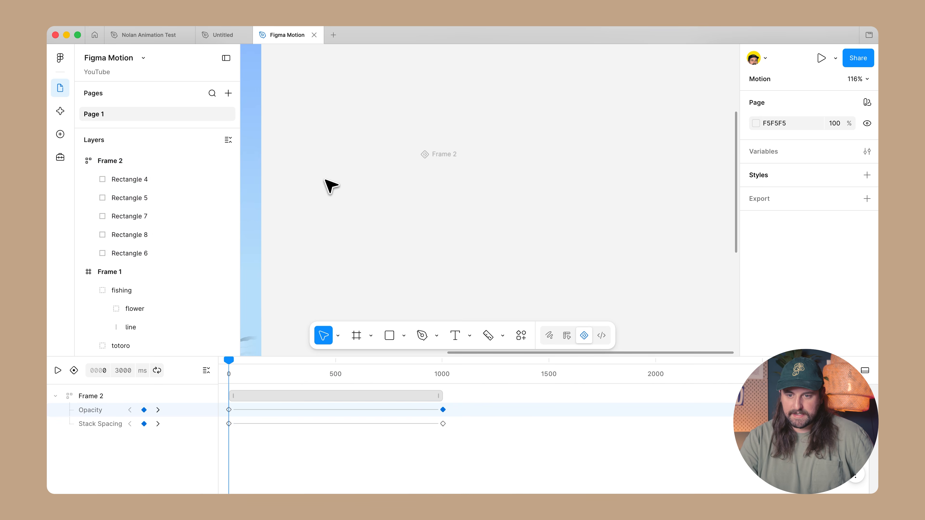
Step: Add keyframes at 0 ms for the flower's position and the fishing line's height in the Totoro illustration
scroll(414, 164, "left", 5)
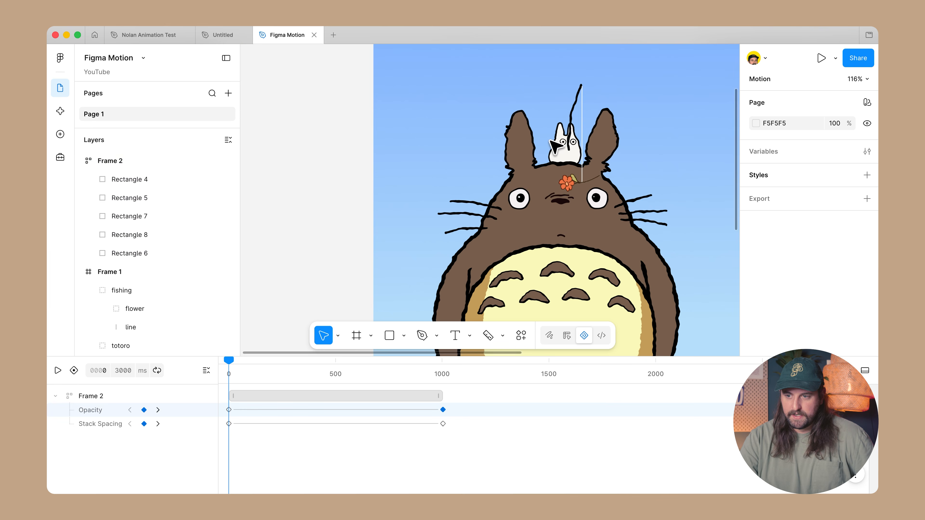
left_click(561, 147)
scroll(562, 144, "right", 6)
scroll(539, 143, "up", 4)
scroll(536, 142, "left", 5)
left_click(376, 188)
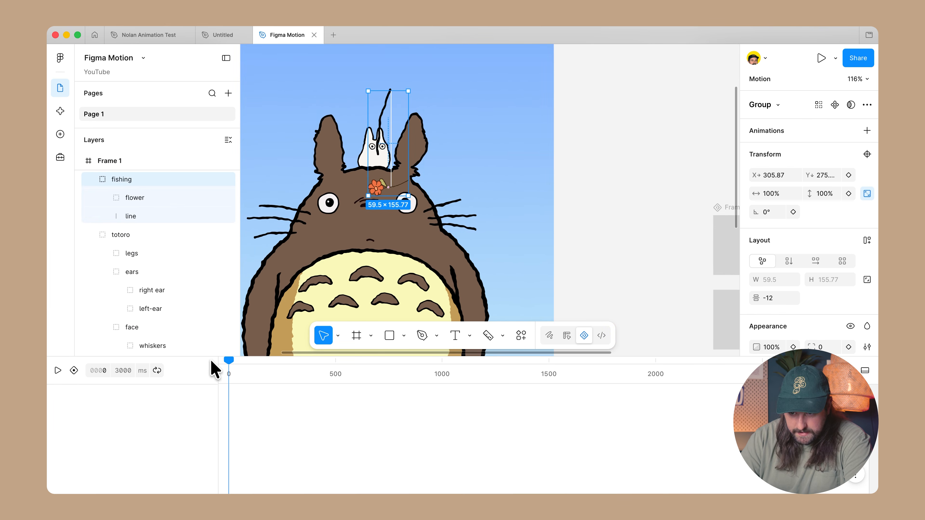
left_click(378, 188)
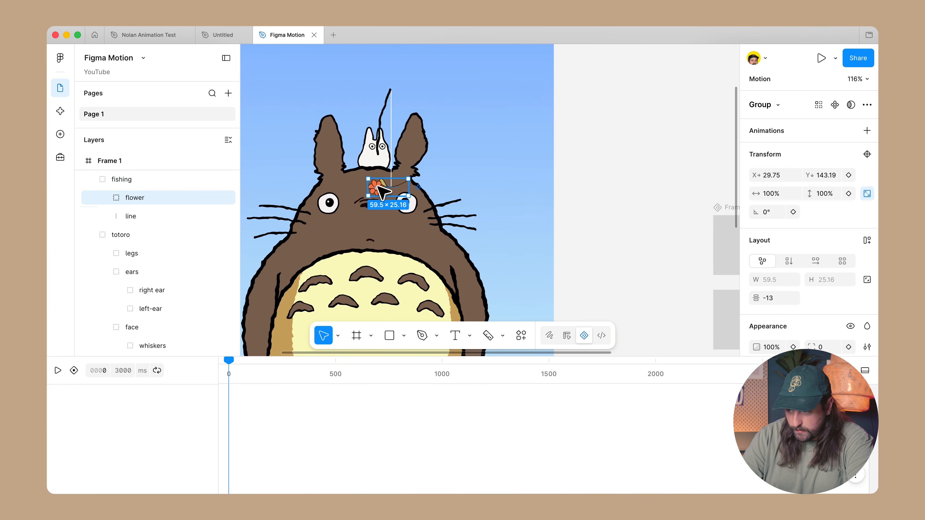
left_click(849, 175)
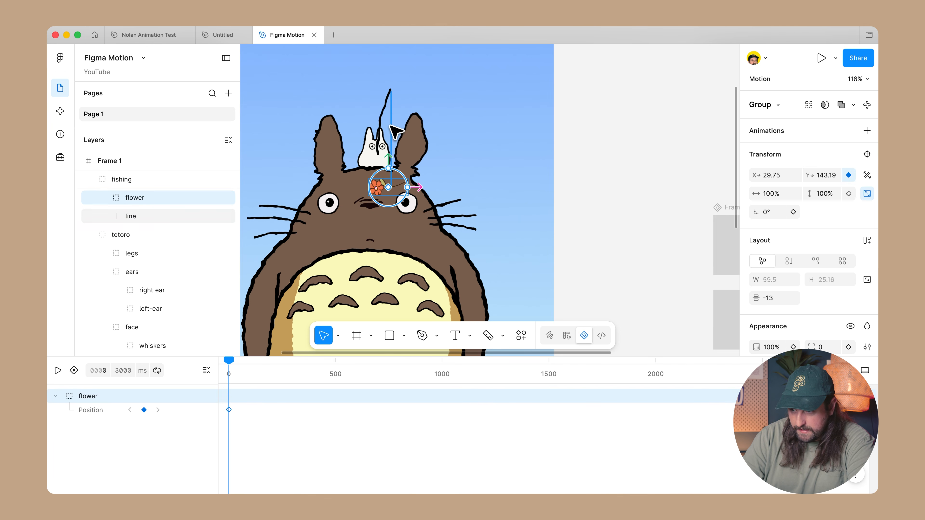
left_click(391, 175)
left_click(848, 261)
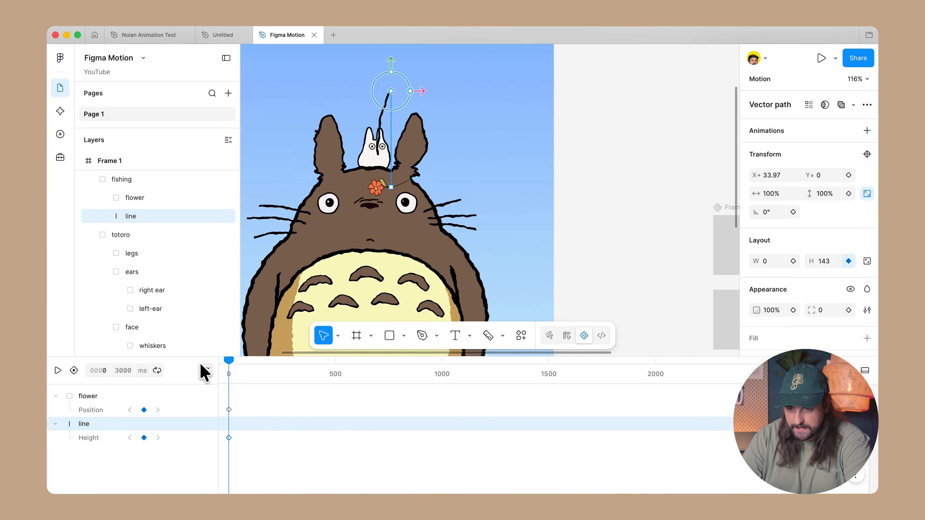
Step: Compare the timelines of Frame 2 and the Totoro illustration, and scrub through Frame 2's animation to about 1000 ms
scroll(579, 200, "down", 3)
left_click(579, 200)
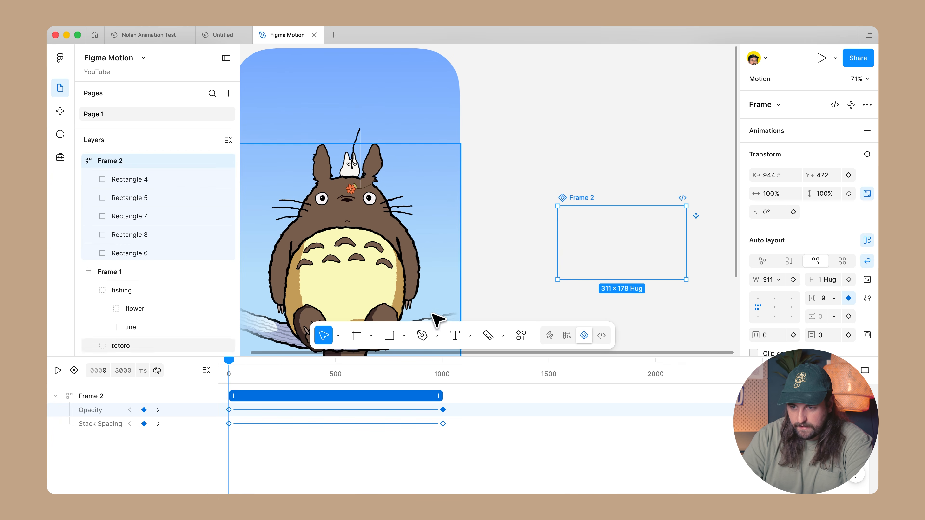
left_click(354, 156)
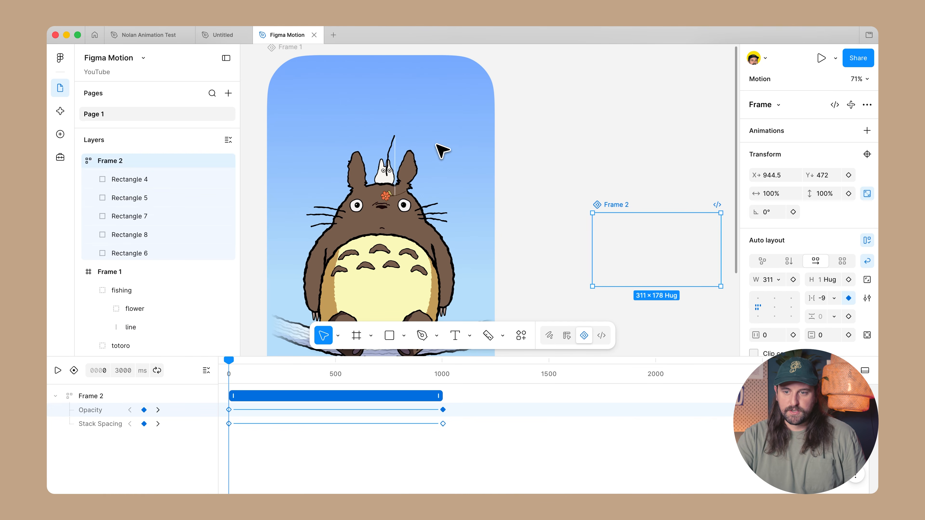
left_click(391, 170)
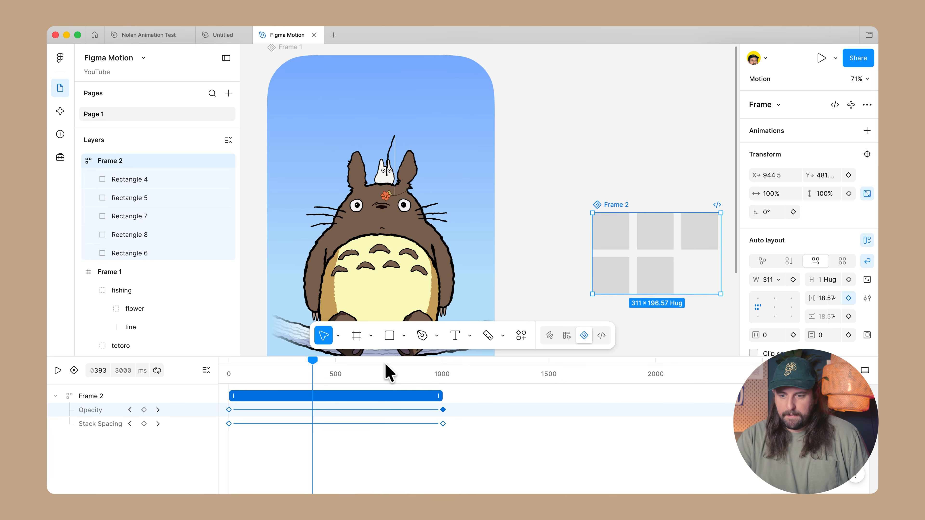
left_click_drag(386, 365, 441, 364)
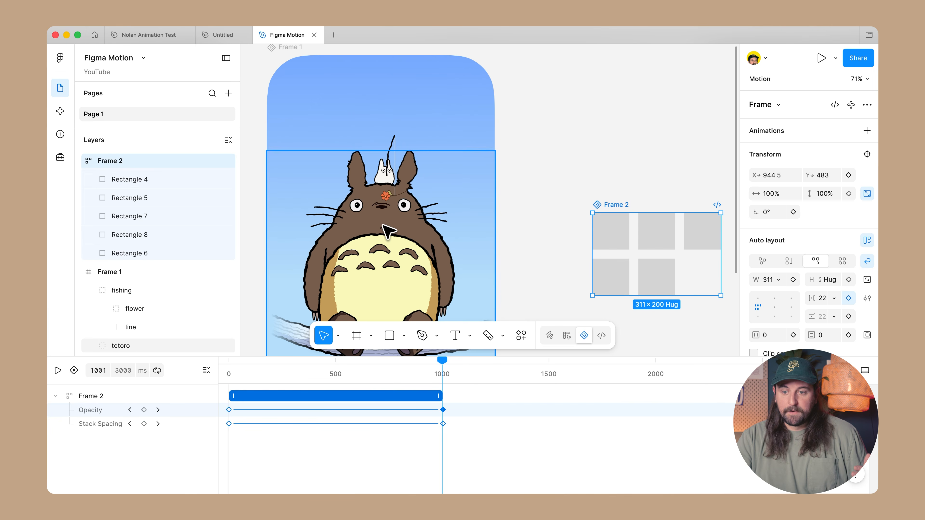
left_click(393, 184)
left_click(609, 204)
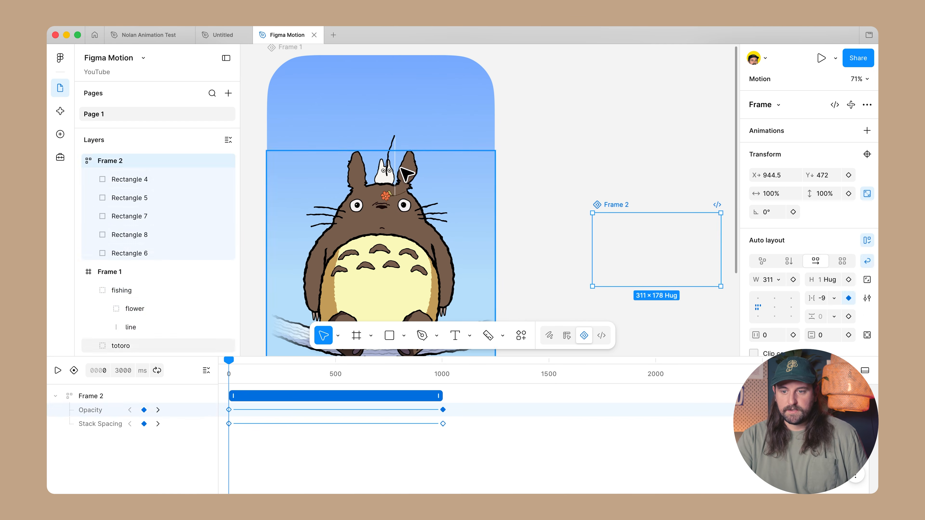
left_click(394, 180)
Step: Play Frame 2's animation on loop, shorten the timeline to 1500 ms, and select the frame's keyframes
scroll(496, 187, "right", 1)
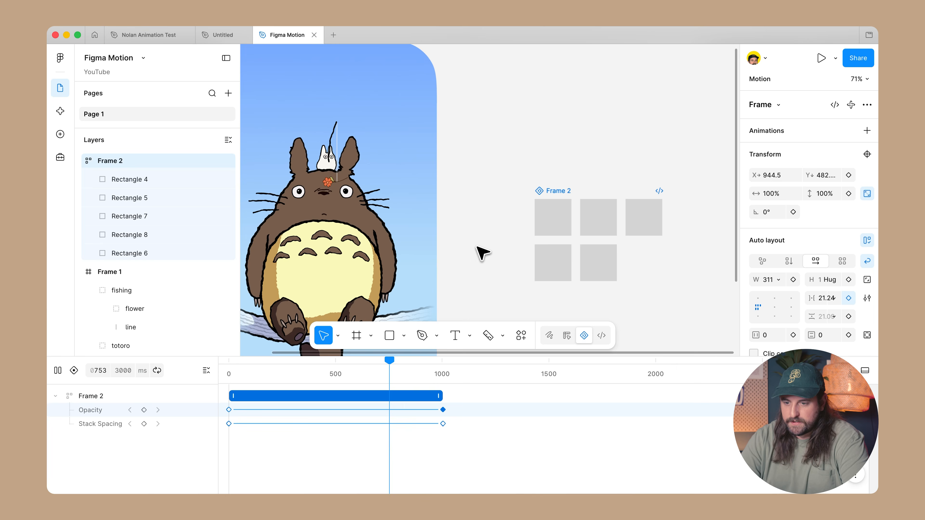
scroll(517, 252, "right", 2)
scroll(517, 252, "down", 1)
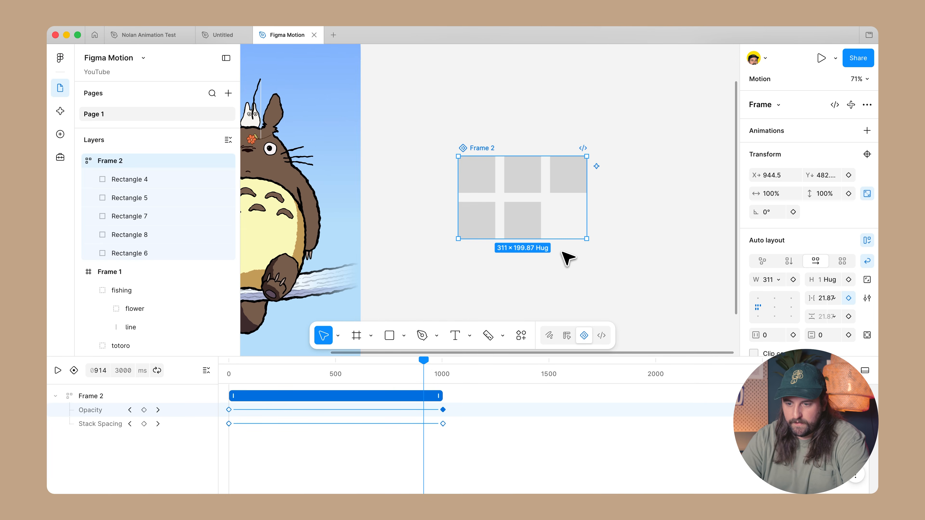
left_click_drag(411, 369, 442, 371)
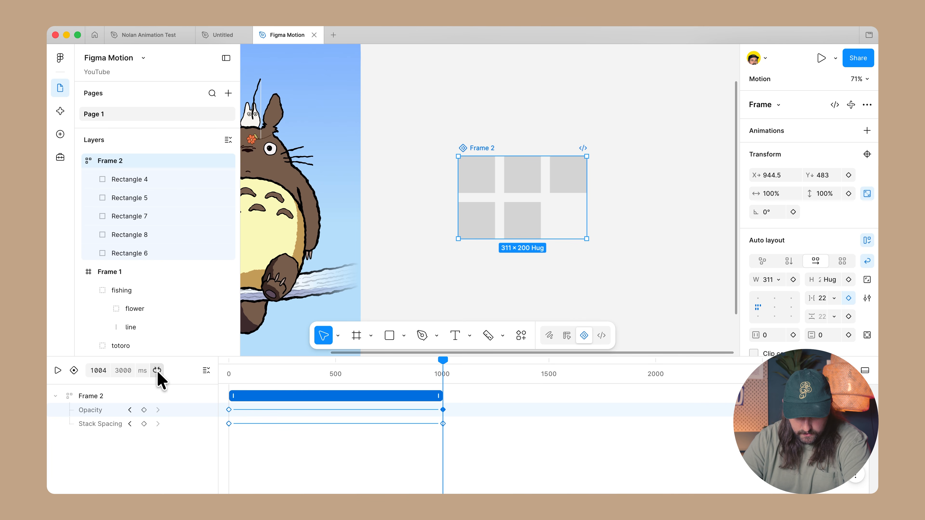
key("space")
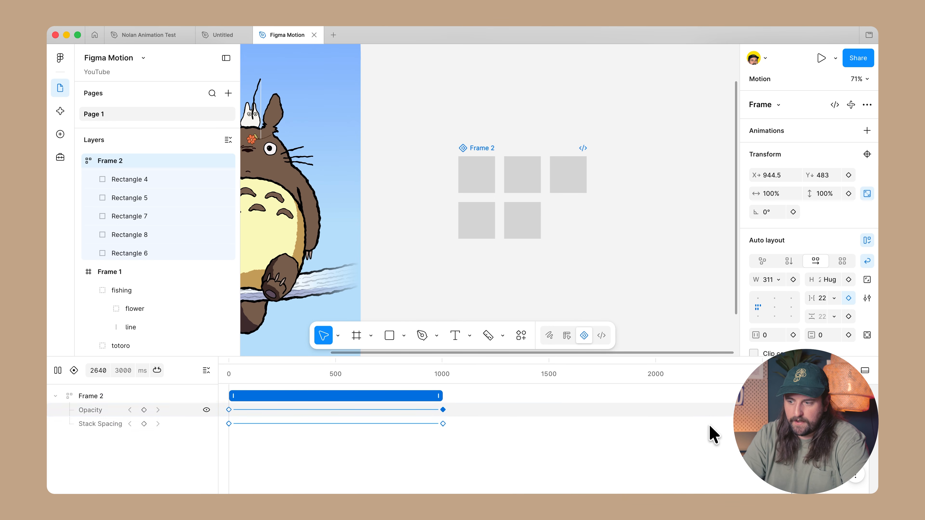
key("space")
left_click_drag(765, 438, 222, 403)
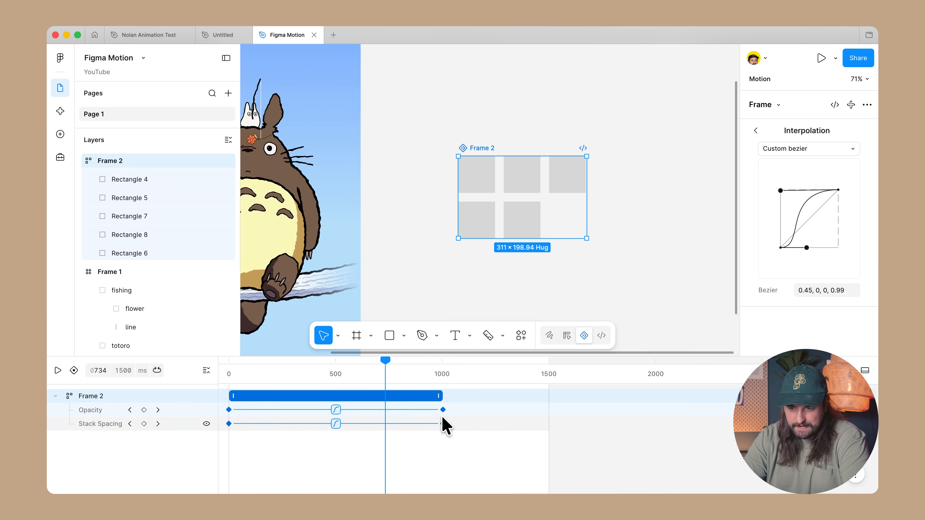
Step: Move Frame 2's opacity end keyframe to about 680 ms and its stack spacing end keyframe to about 1260 ms, and play the animation
mouse_move(449, 419)
left_mouse_down()
mouse_move(458, 430)
mouse_move(515, 427)
mouse_move(314, 408)
mouse_move(450, 413)
left_mouse_up()
key("ctrl+z")
key("Escape")
left_click_drag(488, 448, 200, 419)
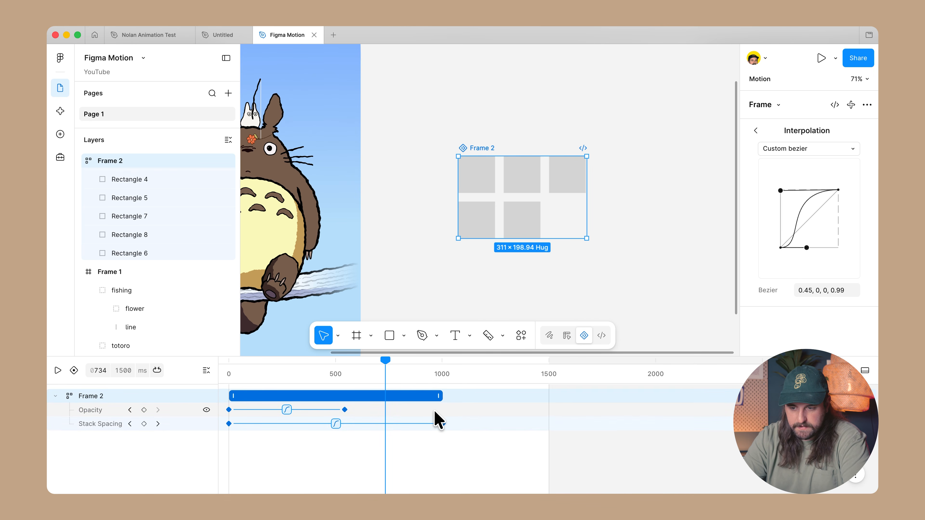
left_click_drag(446, 424, 484, 443)
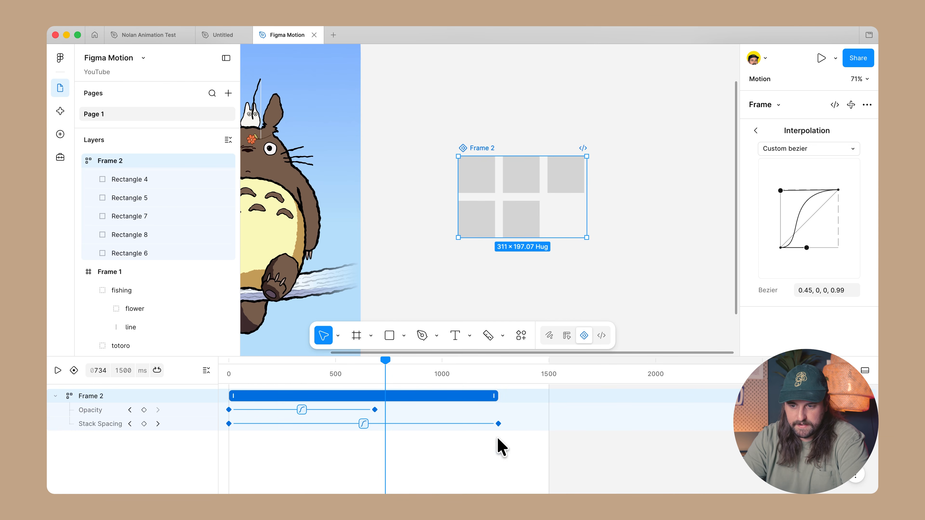
key("space")
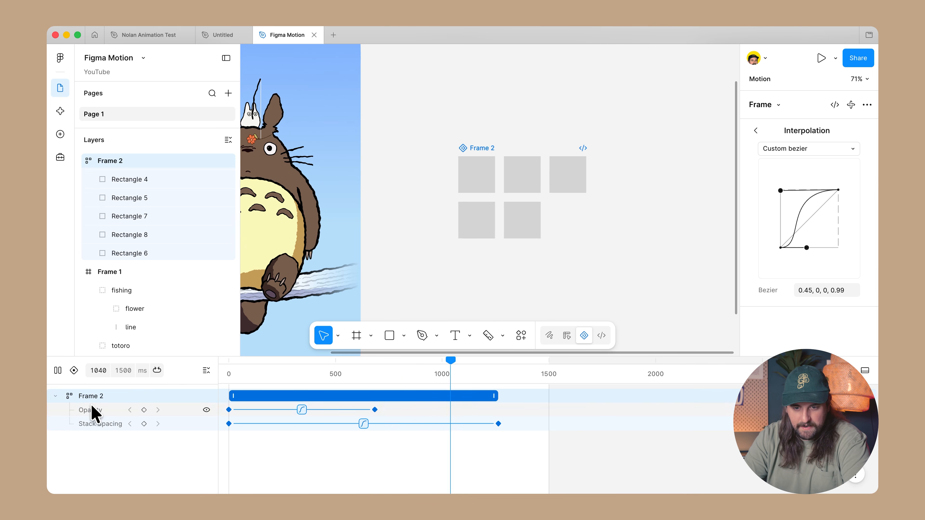
key("space")
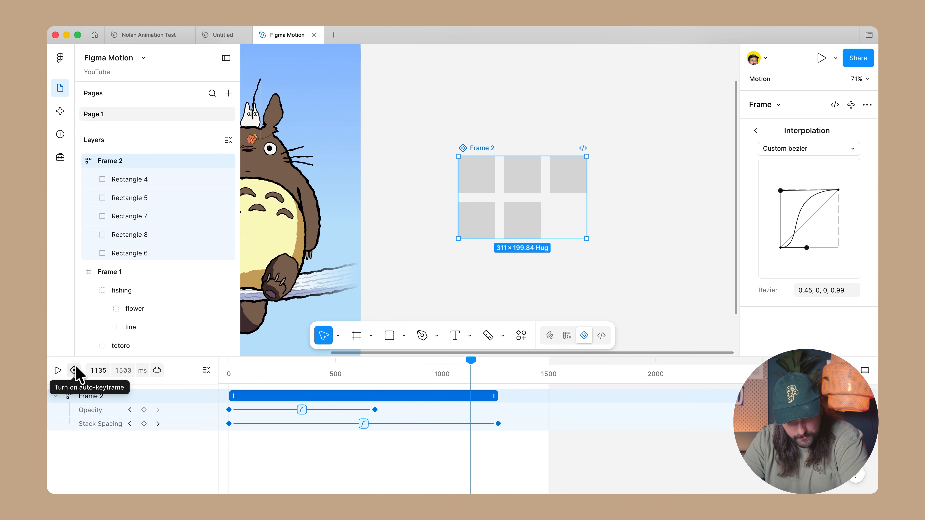
Step: Turn on auto-keyframe, change Rectangle 8's fill to red at 746 ms, and play the animation
left_click(73, 370)
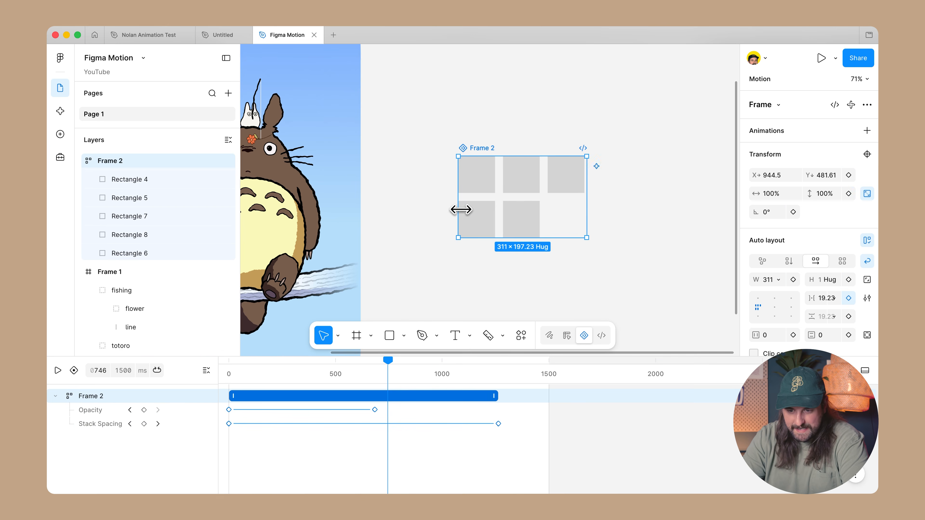
left_click(481, 219)
scroll(769, 284, "down", 3)
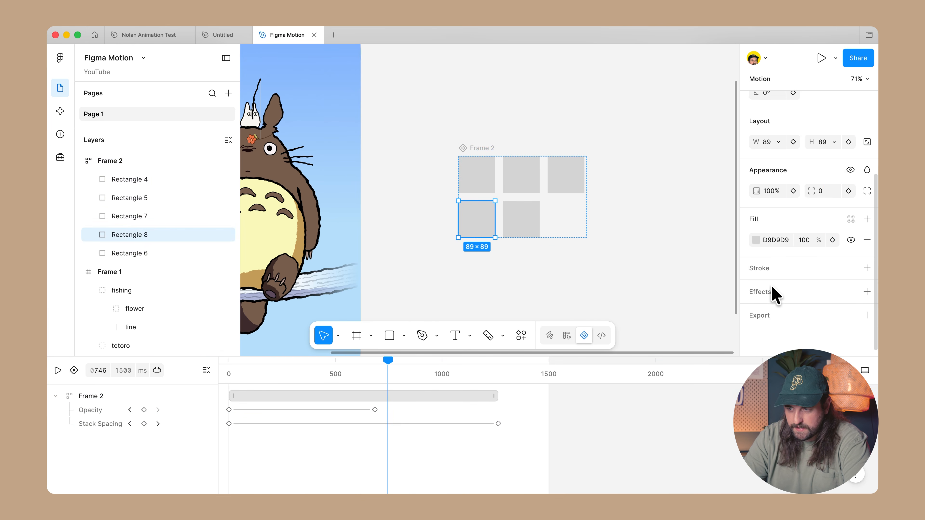
left_click(753, 240)
left_click_drag(681, 289, 726, 223)
left_click(438, 419)
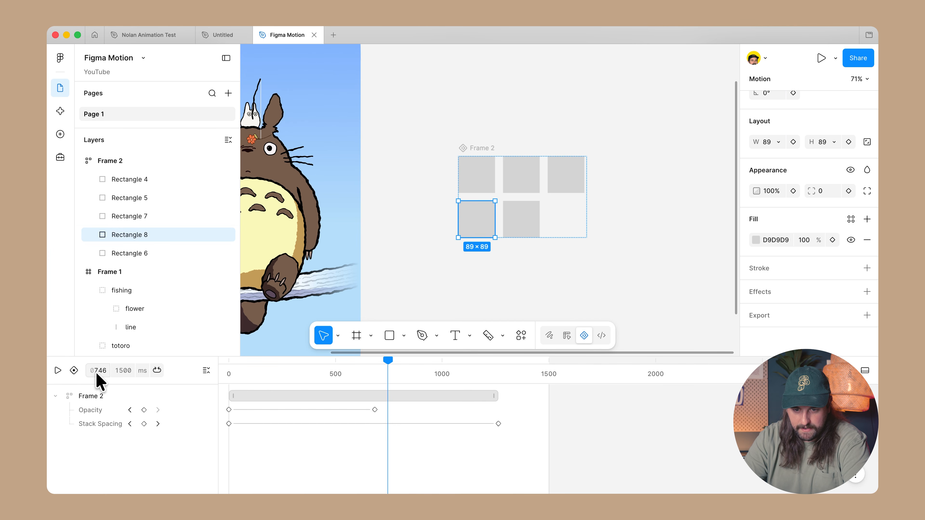
left_click(75, 371)
left_click(756, 239)
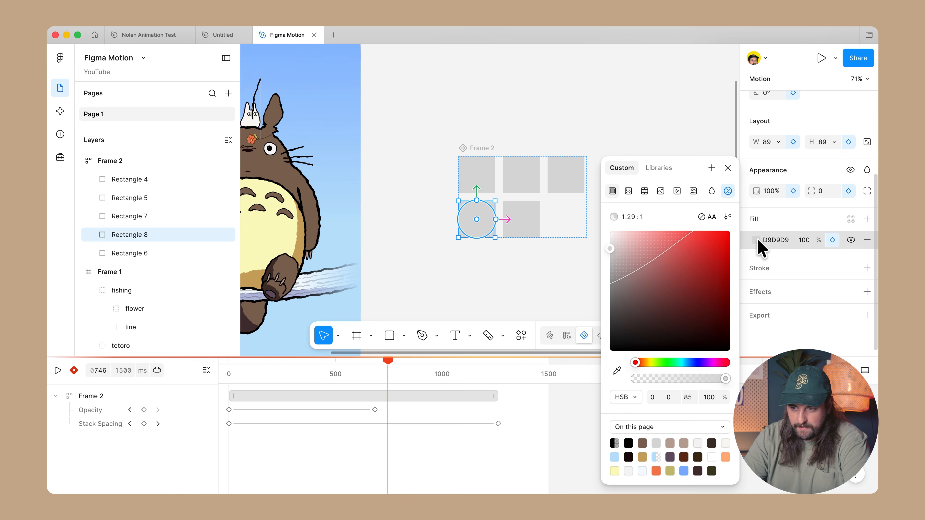
left_click_drag(702, 252, 758, 219)
left_click(401, 479)
key("space")
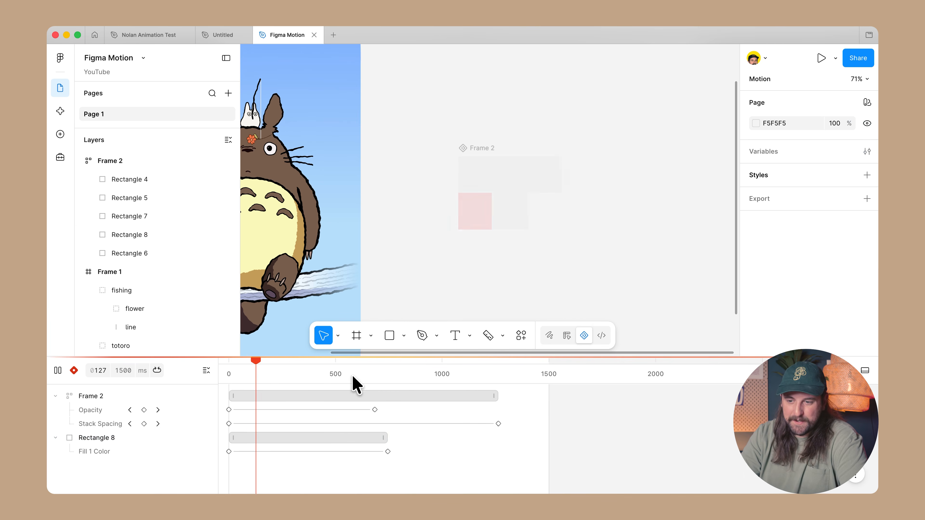
Step: Examine Rectangle 8's fill colour at its 0 ms keyframe and scrub the timeline to check the colour change
left_click(390, 371)
left_click_drag(391, 377, 389, 408)
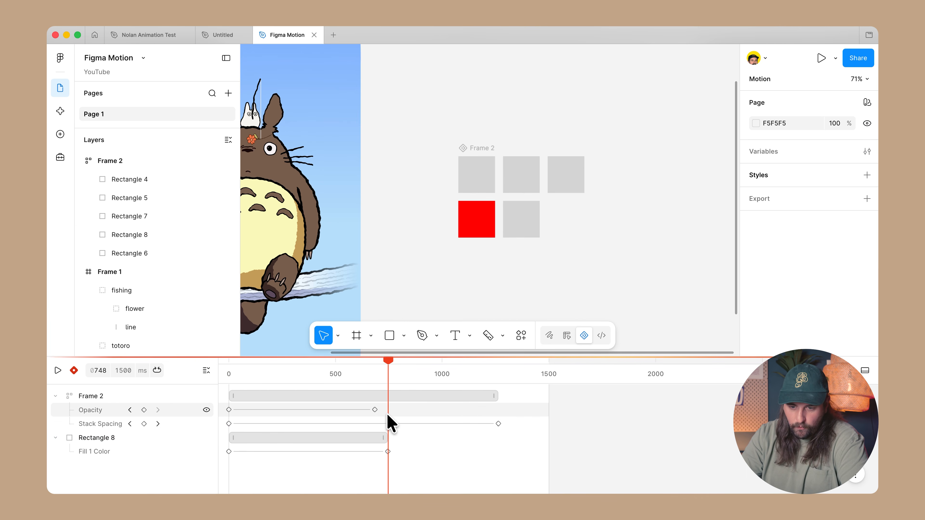
left_click(229, 452)
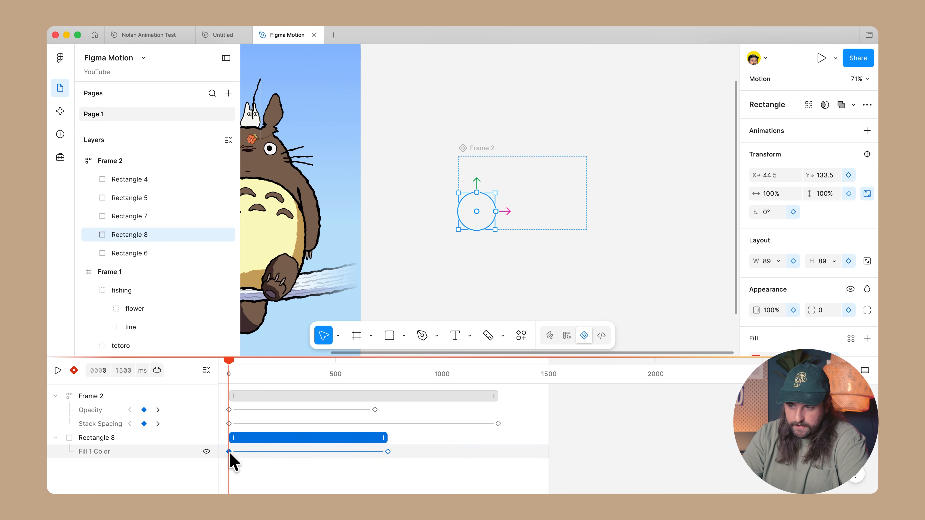
scroll(765, 320, "down", 2)
scroll(768, 330, "down", 1)
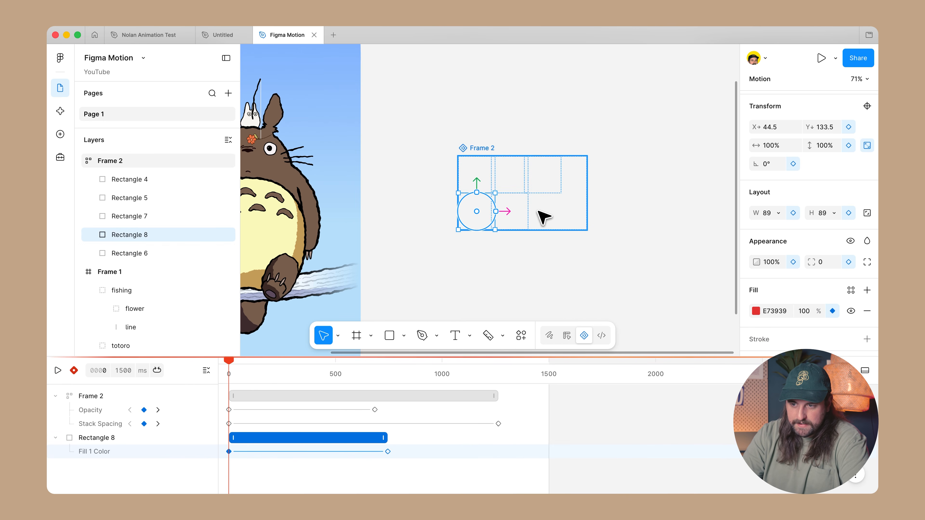
left_click_drag(273, 361, 192, 368)
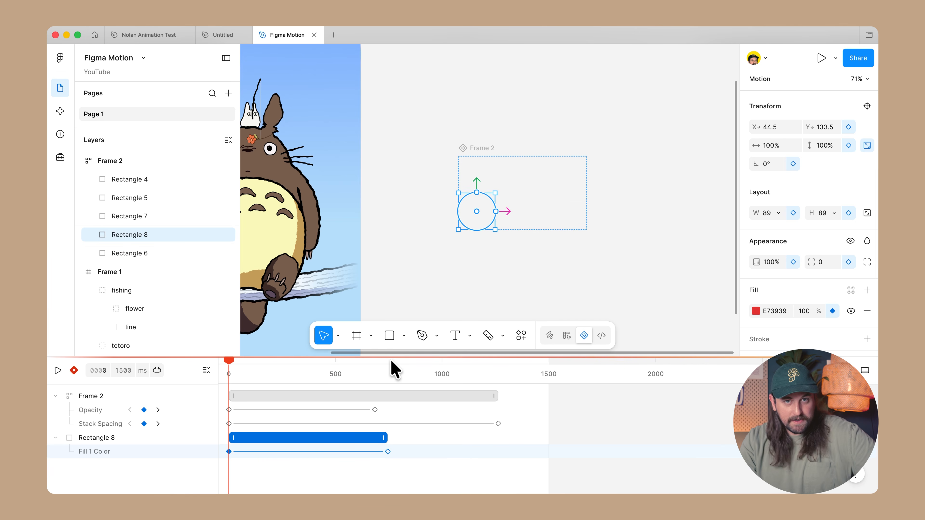
left_click(378, 366)
left_click_drag(377, 364, 314, 365)
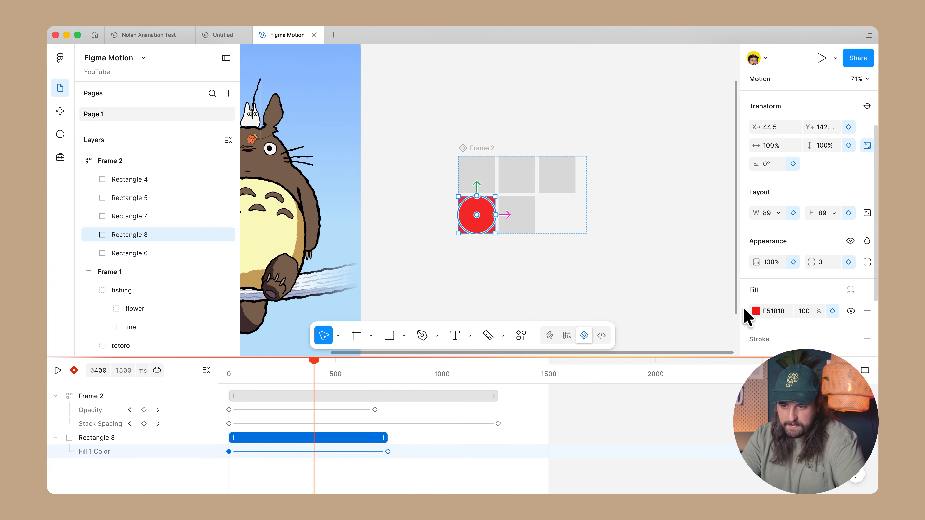
left_click_drag(302, 362, 303, 363)
Step: Copy the D9D9D9 fill from Rectangle 5 to Rectangle 8's starting keyframe, and retime the colour change from about 540 to 1260 ms
left_click(520, 176)
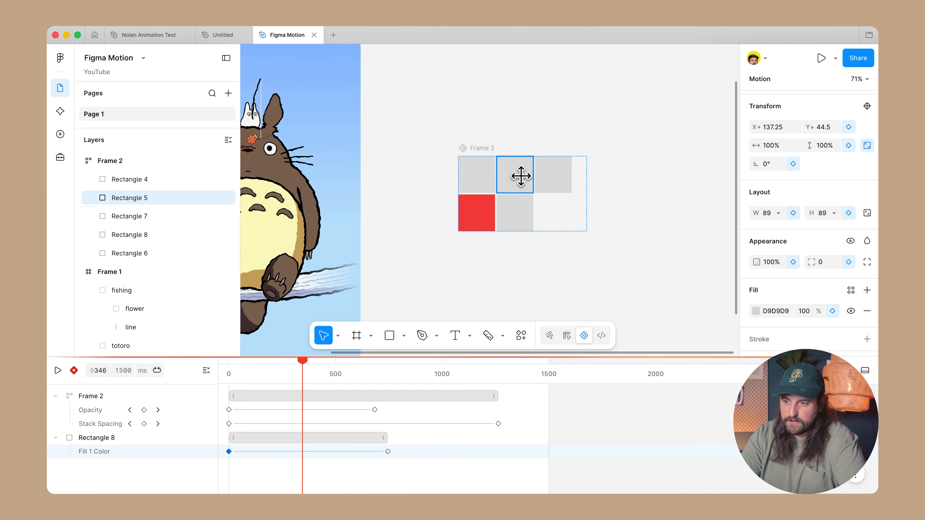
left_click(776, 311)
key("super+c")
left_click(472, 218)
left_click_drag(302, 360, 229, 361)
left_click(770, 311)
key("super+v")
key("Return")
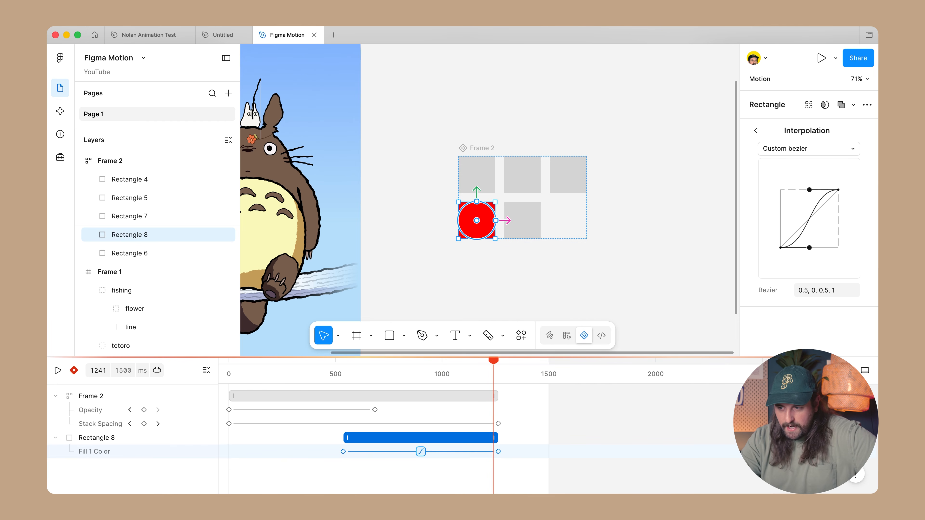
Step: Play Frame 2's animation to check the timing of Rectangle 8's colour change
scroll(444, 394, "down", 3)
scroll(444, 393, "up", 10)
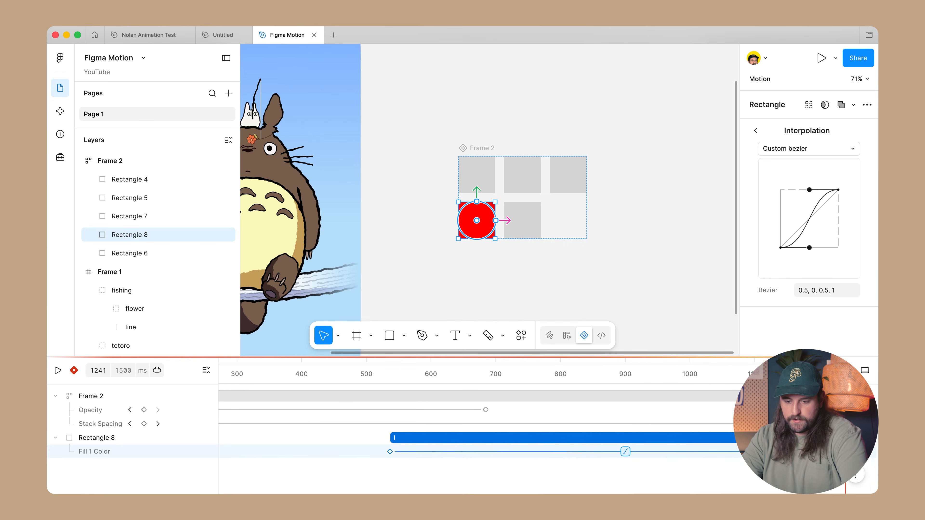
scroll(423, 426, "down", 10)
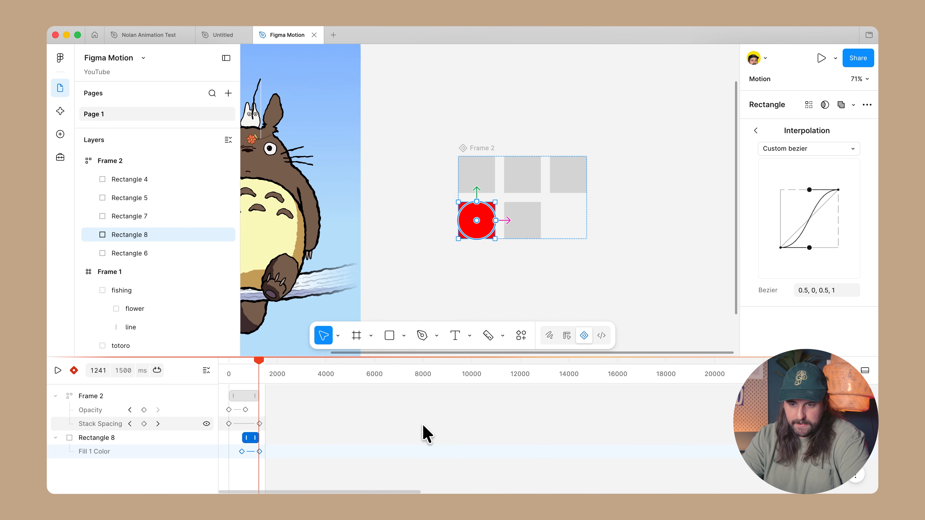
scroll(236, 425, "up", 10)
left_click(427, 223)
key("space")
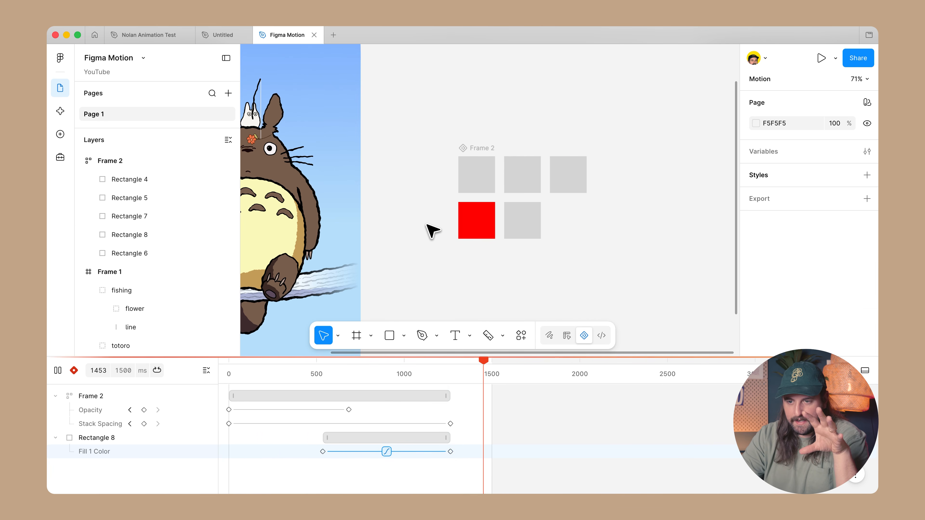
Step: Return to the Totoro illustration in Design mode and select the totoro group in Frame 1
scroll(426, 225, "left", 5)
scroll(431, 229, "up", 3)
left_click(443, 179)
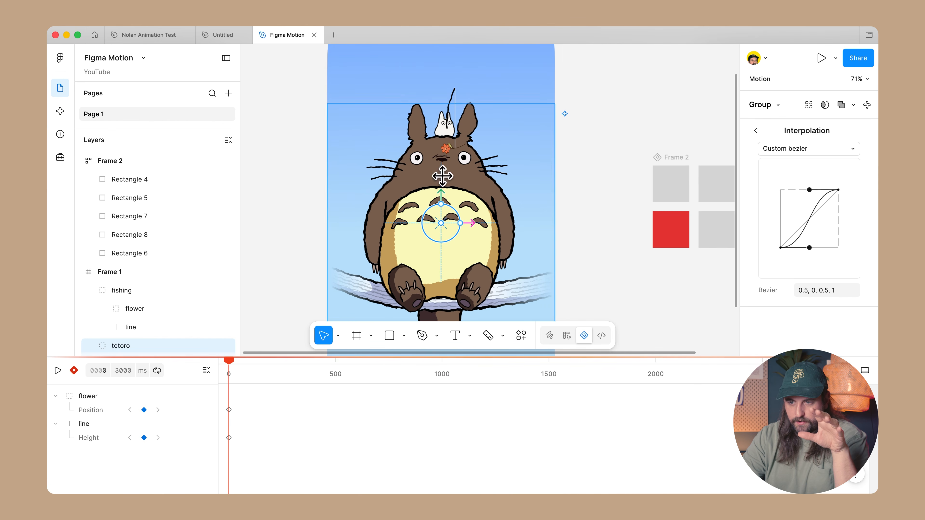
left_click(460, 142)
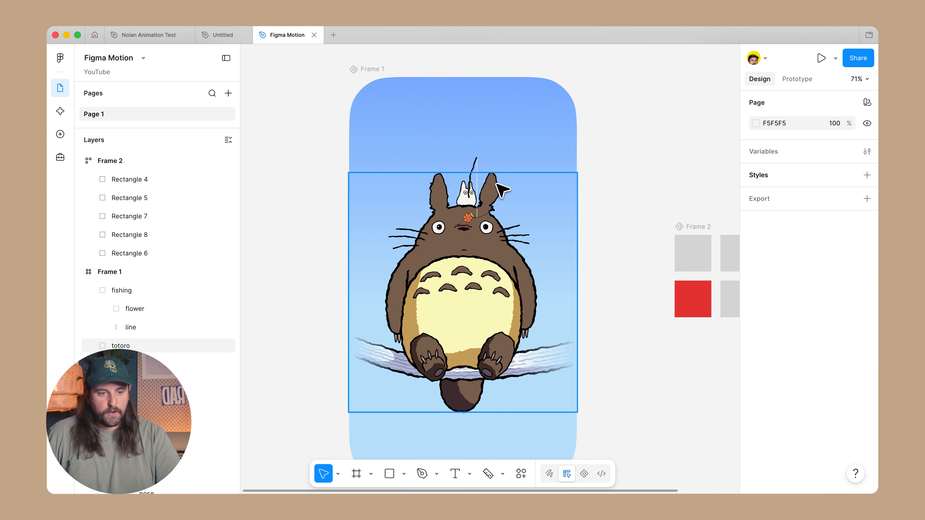
left_click(619, 171)
left_click(457, 253)
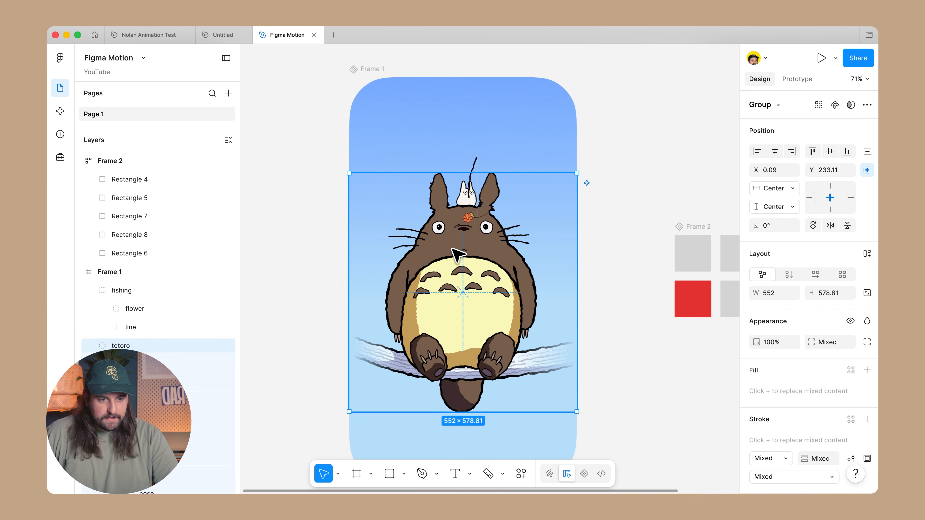
Step: Try moving Totoro's face group down to Y 364.61, and undo the move
scroll(457, 253, "up", 3)
double_click(491, 227)
double_click(491, 228)
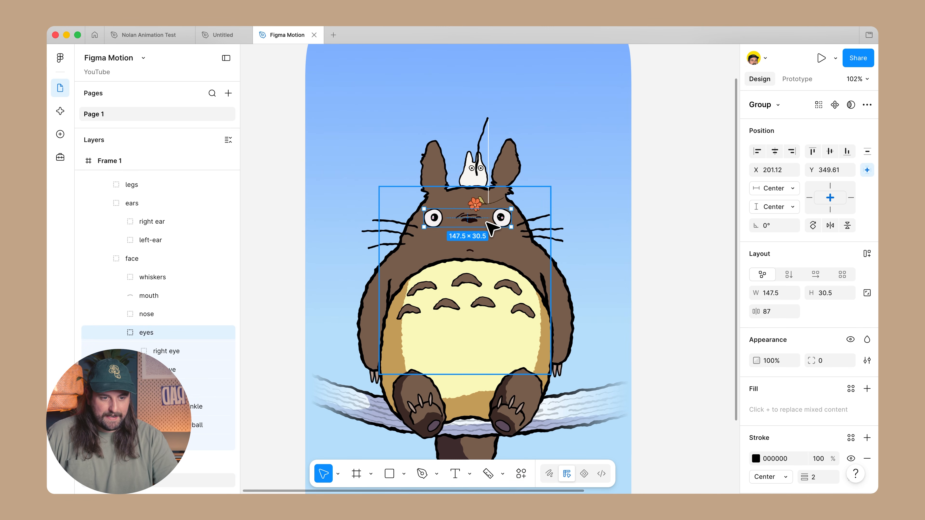
key("Escape")
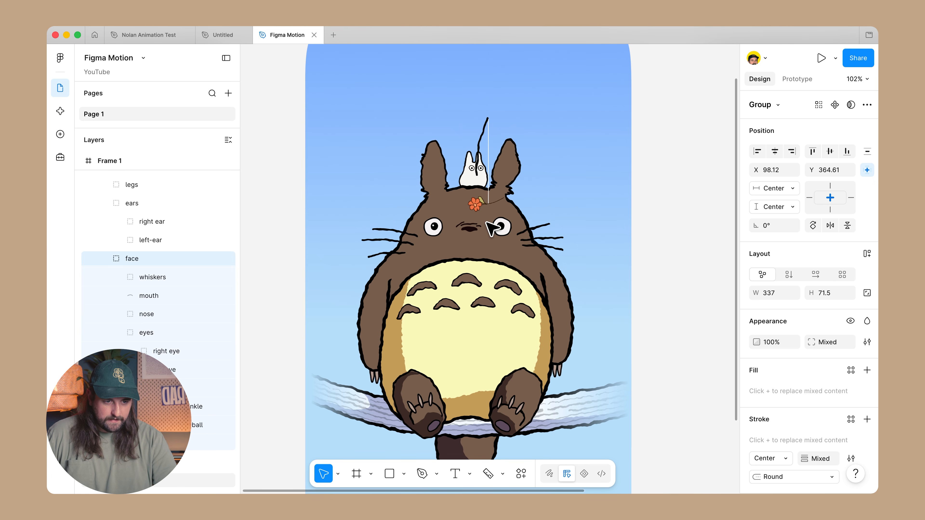
key("super+z")
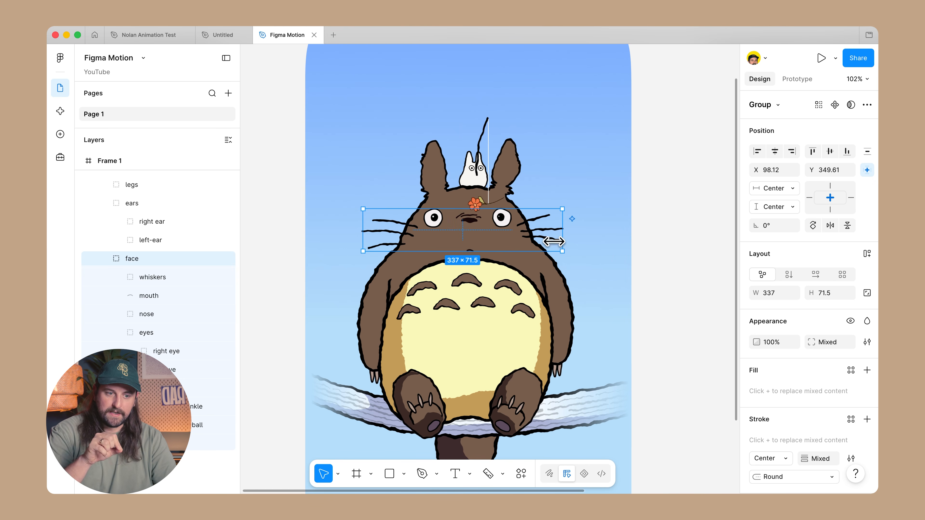
Step: Drill down through Totoro's nested face group to the left eye's layers
double_click(501, 218)
double_click(501, 218)
double_click(500, 218)
double_click(501, 218)
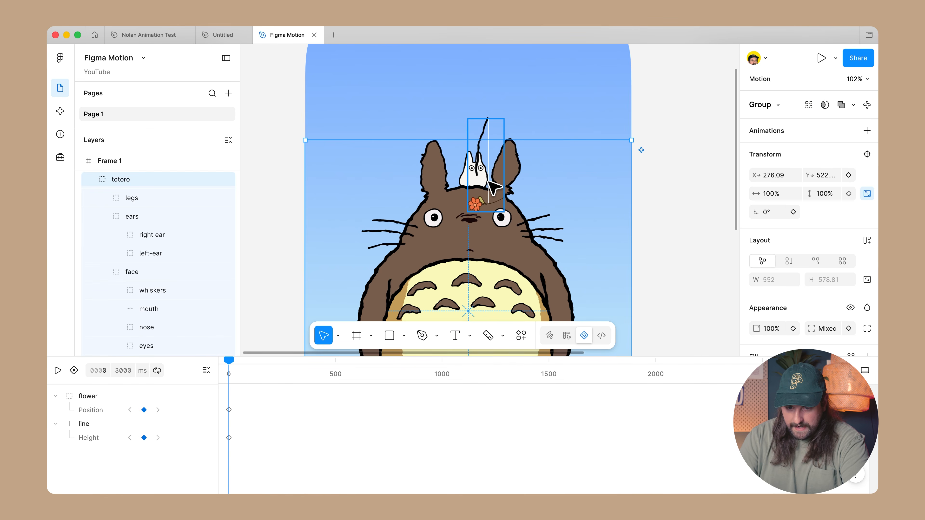
Step: In Motion mode, inspect the fishing group's flower and line layers and their existing keyframes
left_click(494, 188)
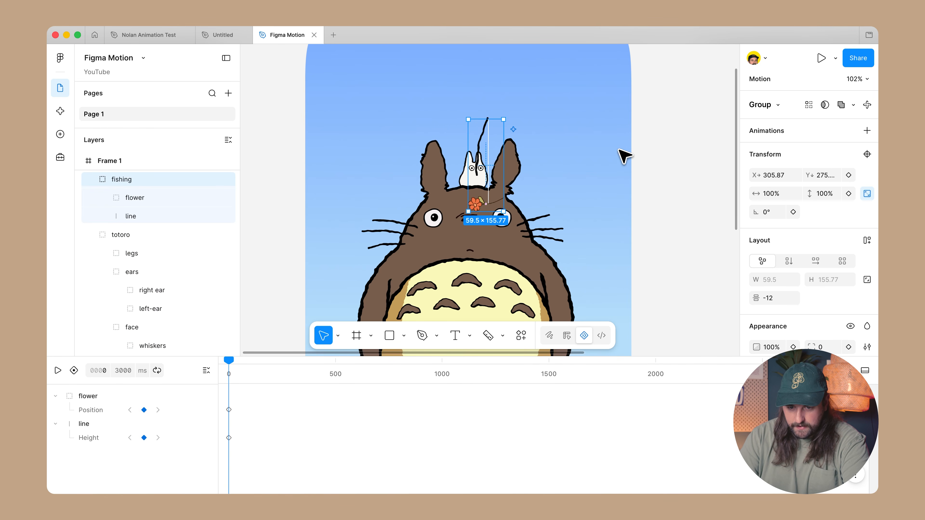
scroll(623, 155, "up", 2)
left_click(478, 218)
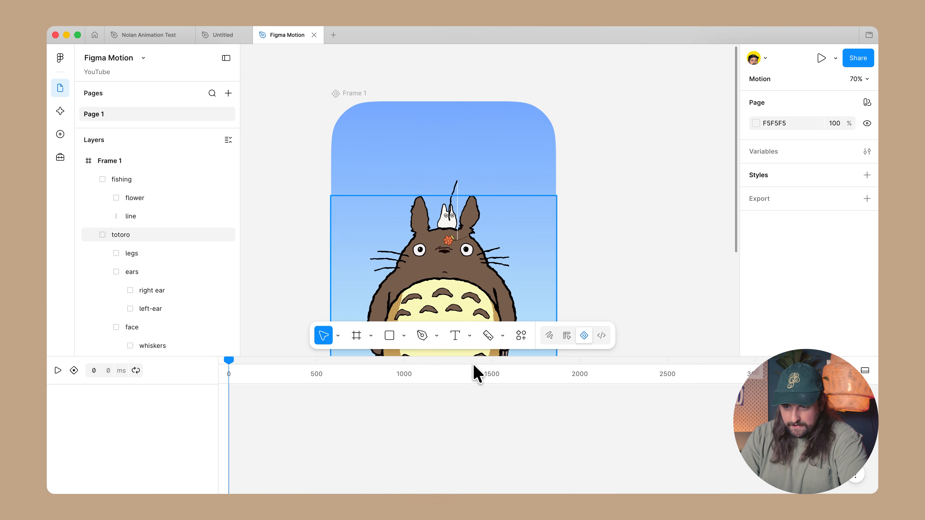
scroll(458, 293, "down", 3)
left_click(450, 206)
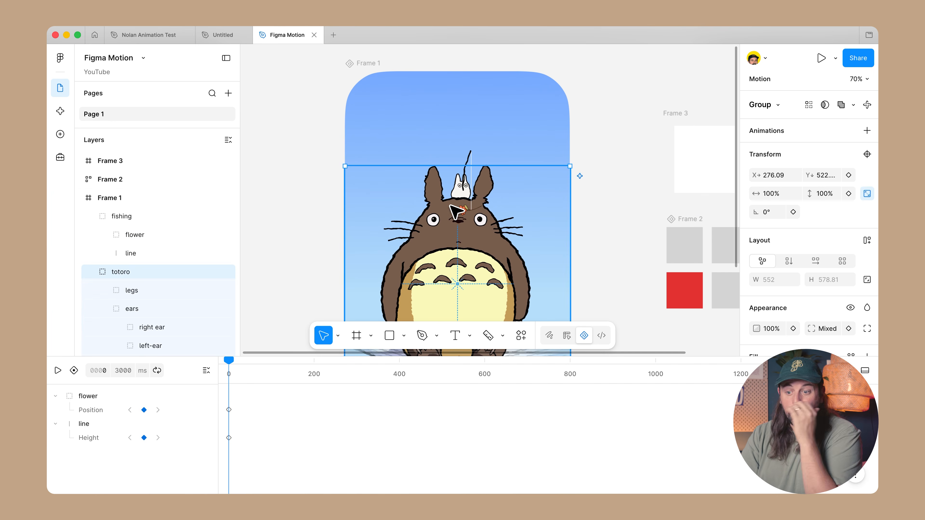
left_click(468, 209)
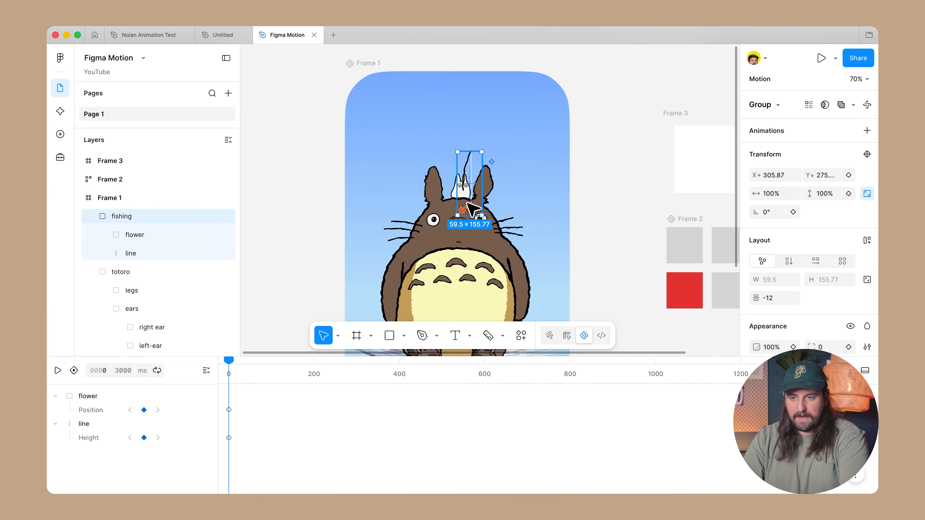
scroll(471, 209, "up", 5)
left_click(461, 214)
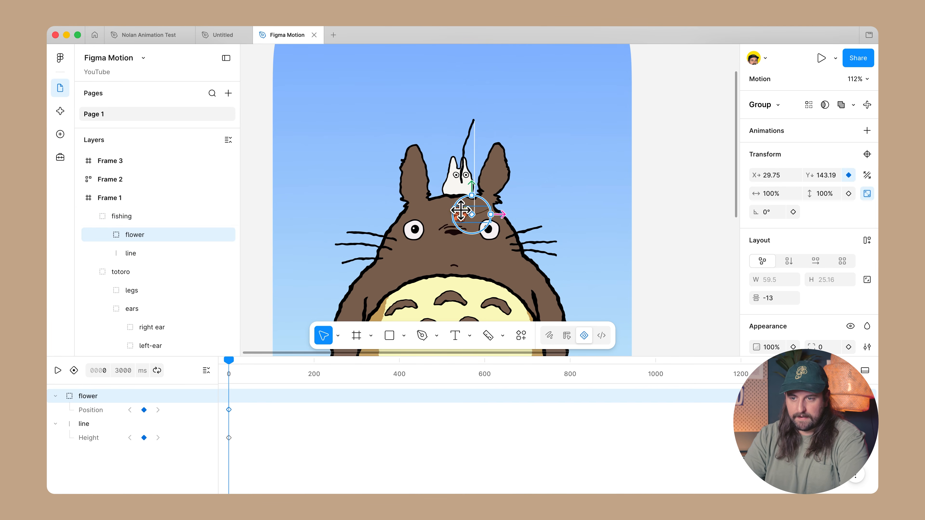
left_click(474, 161)
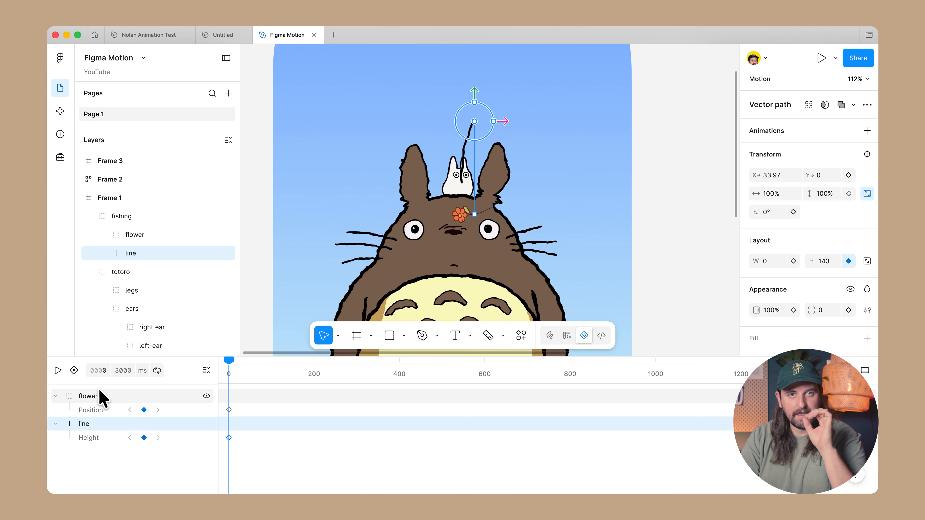
Step: Rename the right eye's pupil group as r-pupil and the left eye's pupil group as l-pupil
double_click(418, 225)
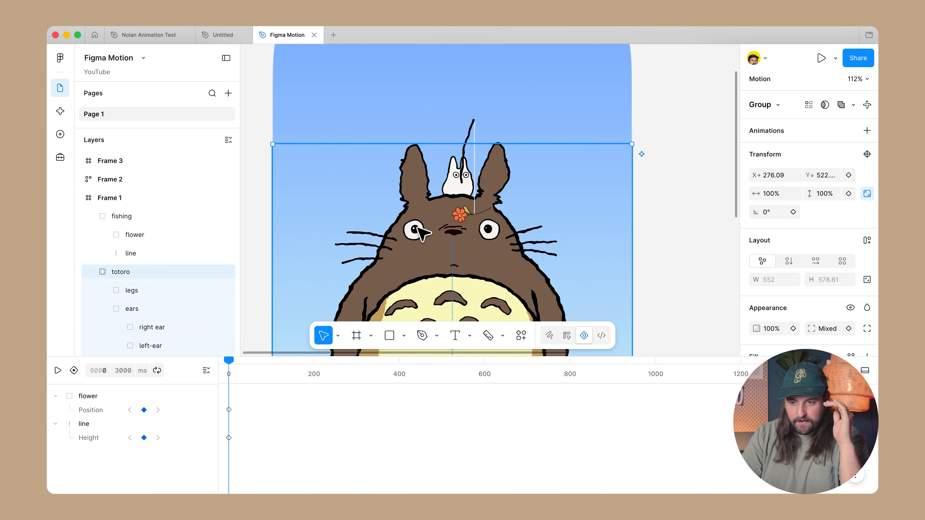
key("Return")
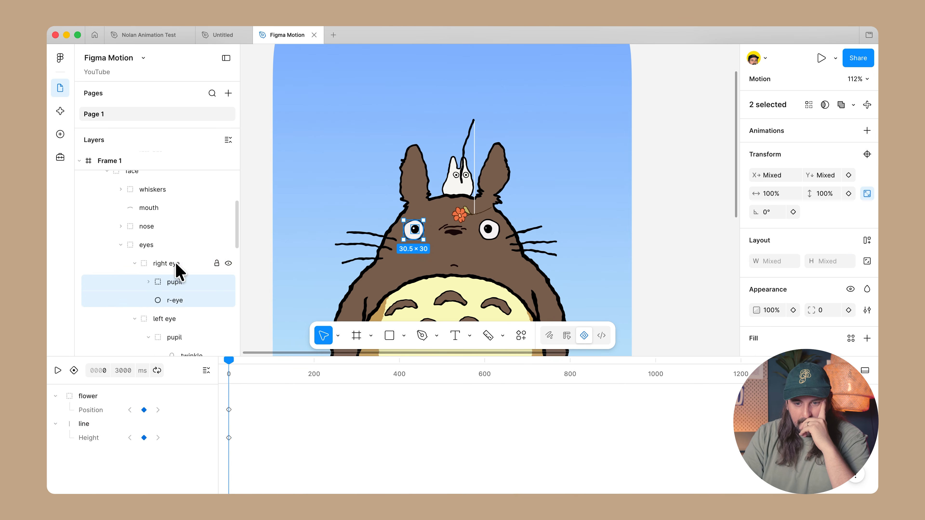
left_click(151, 284)
left_click(148, 282)
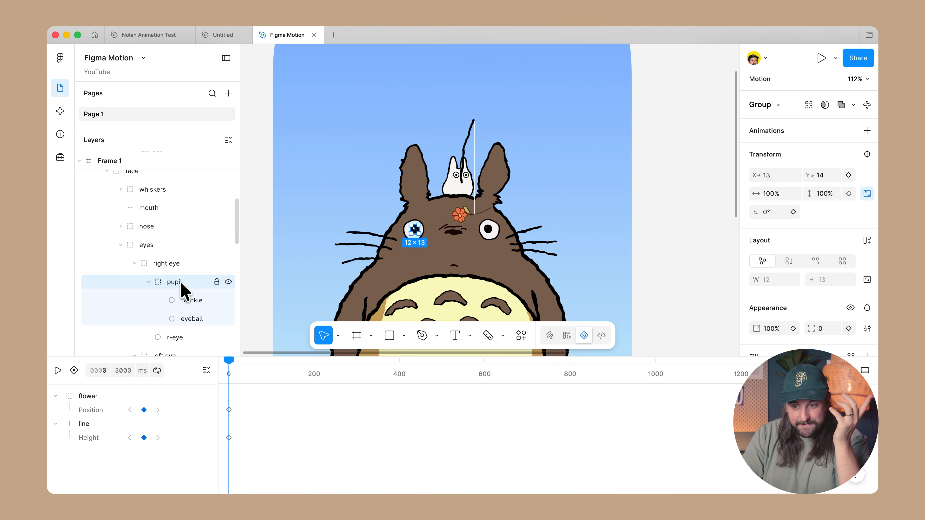
scroll(181, 287, "down", 2)
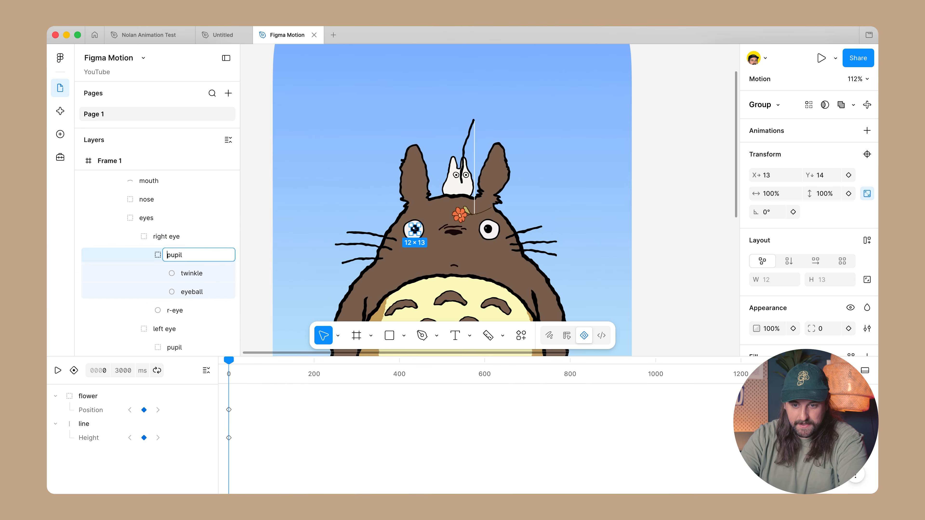
key("Return")
scroll(218, 304, "down", 2)
double_click(179, 319)
key("Left")
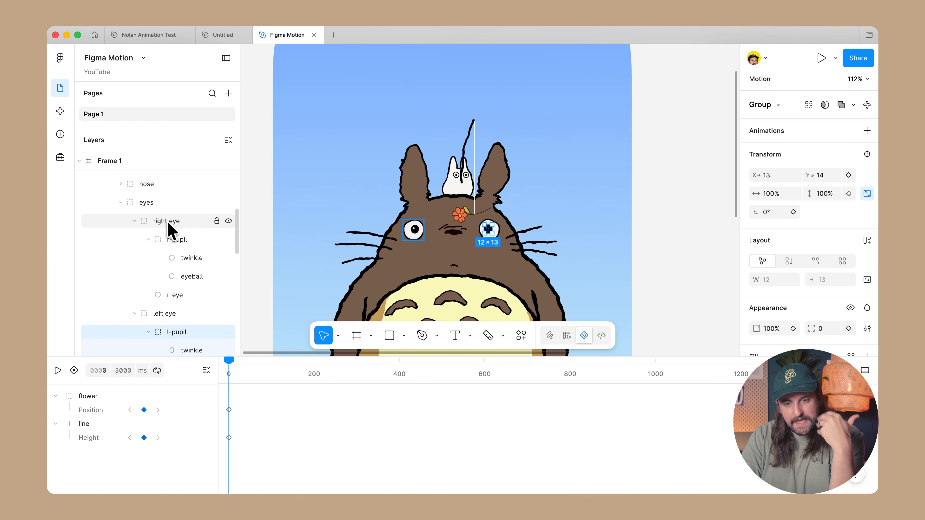
Step: Undo both pupil group renames inside the eyes group
left_click(176, 241)
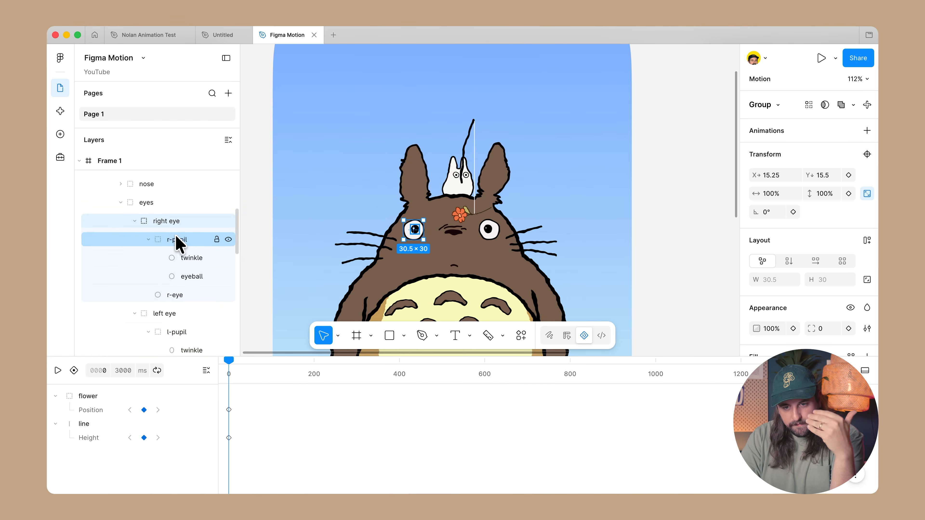
scroll(176, 243, "up", 2)
left_click(153, 263)
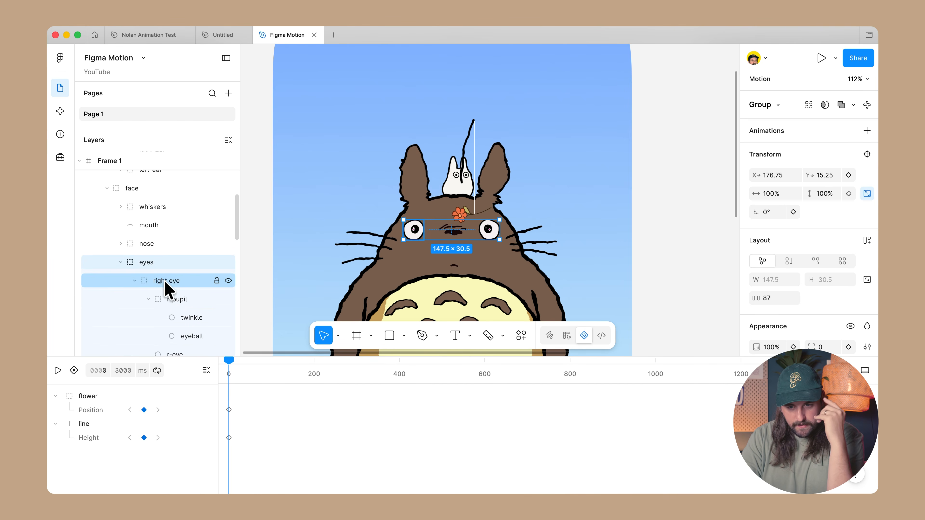
left_click(168, 300)
scroll(168, 300, "down", 1)
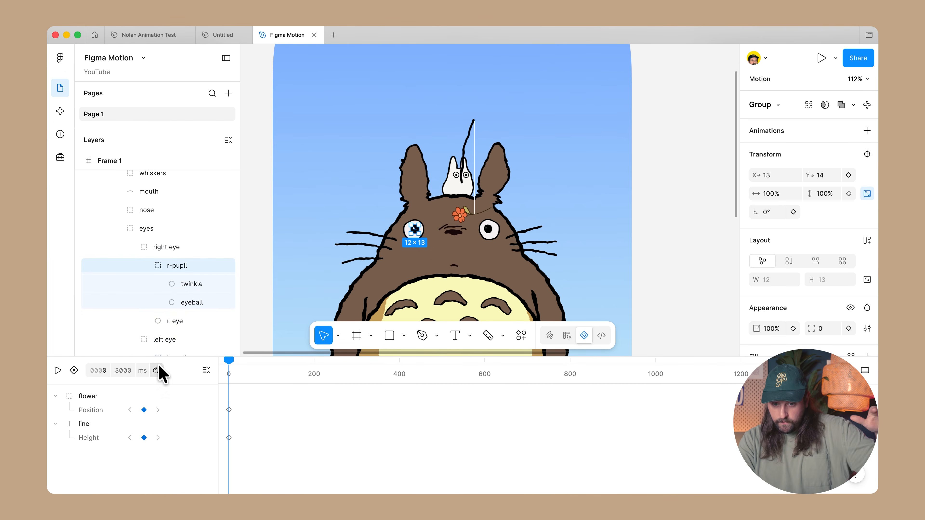
key("super+z")
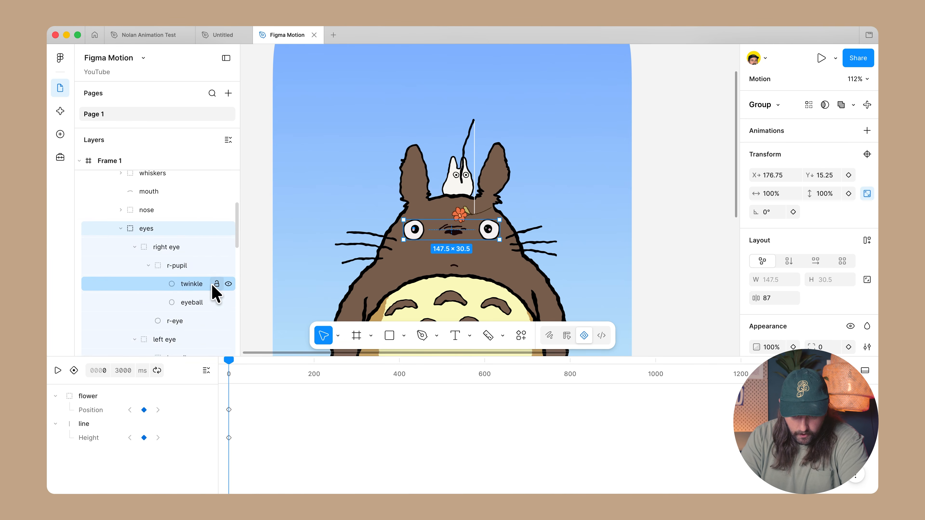
key("super+z")
key("super+z")
key("super+z")
key("super+z")
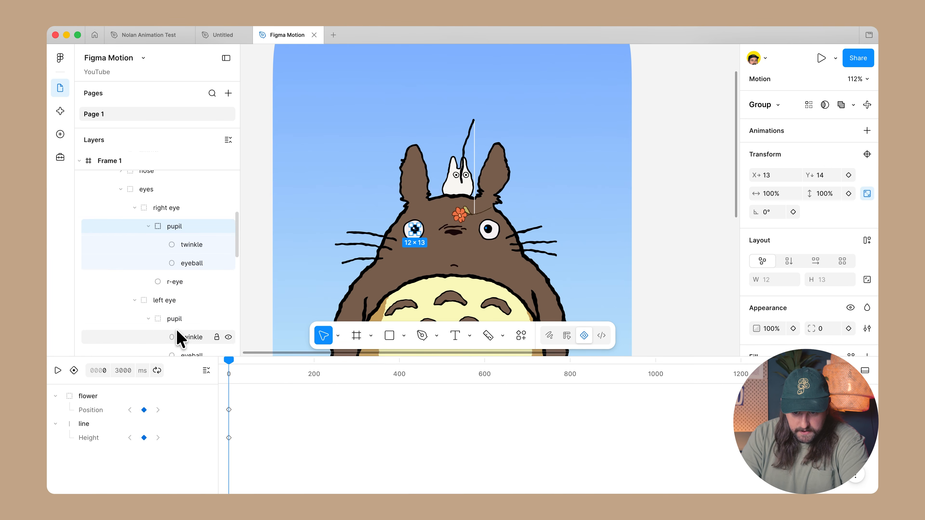
Step: Animate both pupils looking down, with a position keyframe at 0 ms and Y 21 at 403 ms
left_click(177, 323, "super")
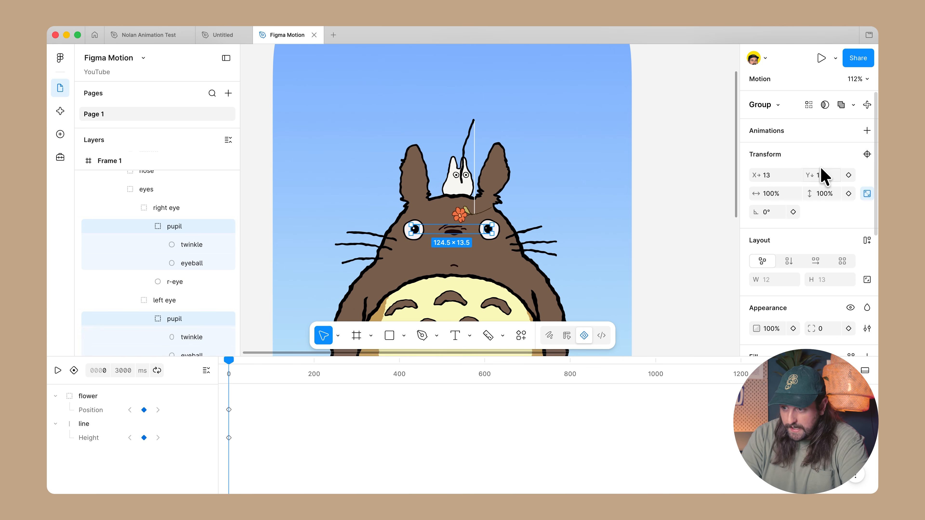
left_click(848, 175)
left_click(238, 360)
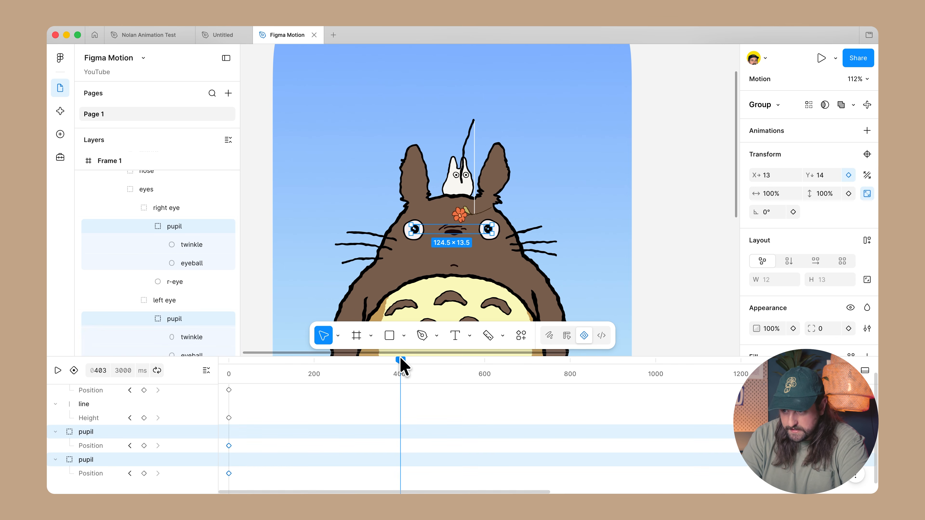
left_click_drag(807, 173, 818, 174)
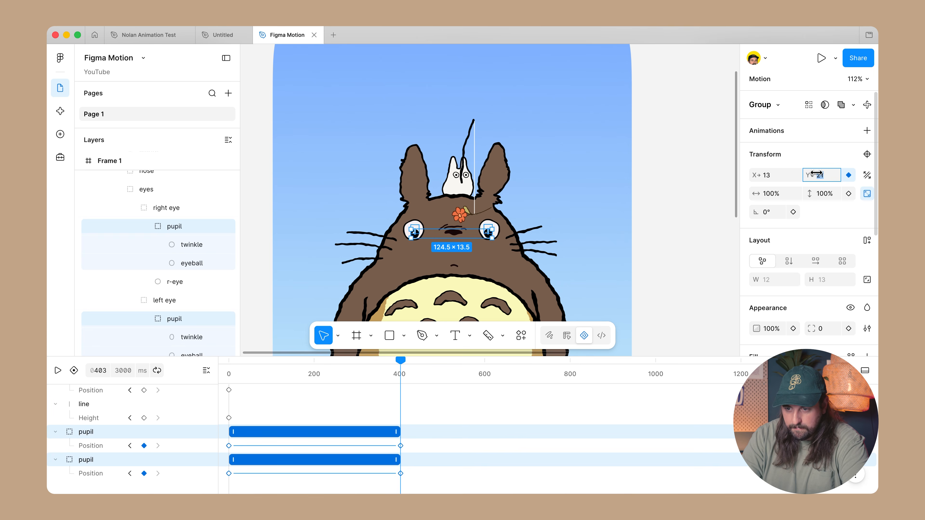
left_click(664, 259)
Step: Examine the lowered left pupil up close within the eye and check both pupils' position keyframes at 403 ms
left_click(492, 232, "super")
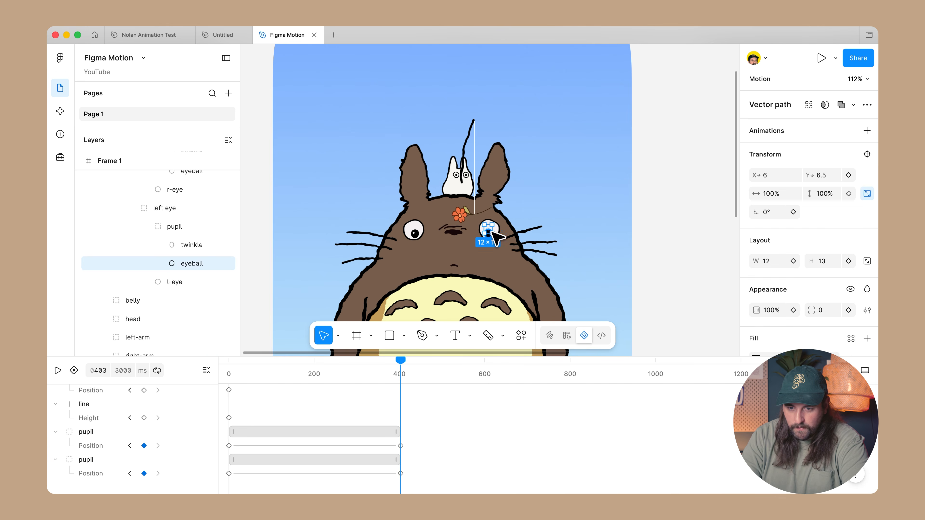
key("shift+Return")
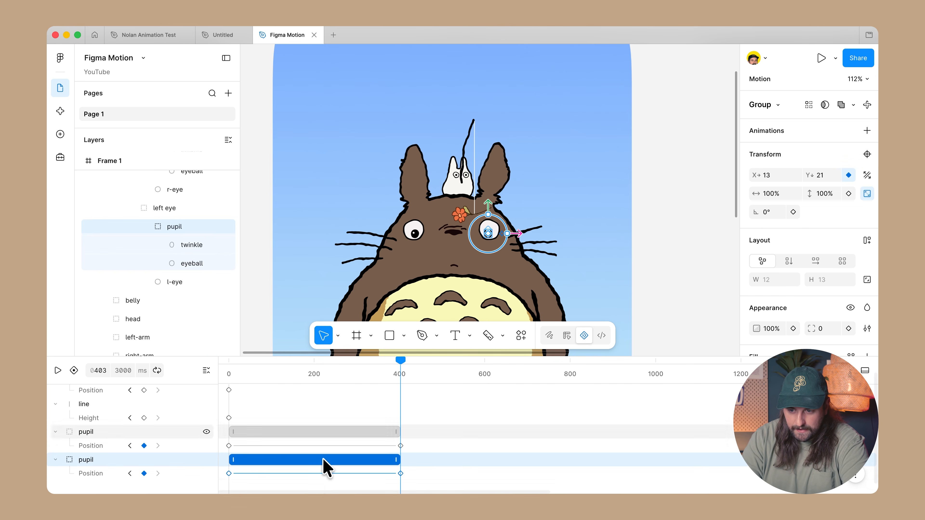
left_click(404, 408)
left_click(490, 233, "super")
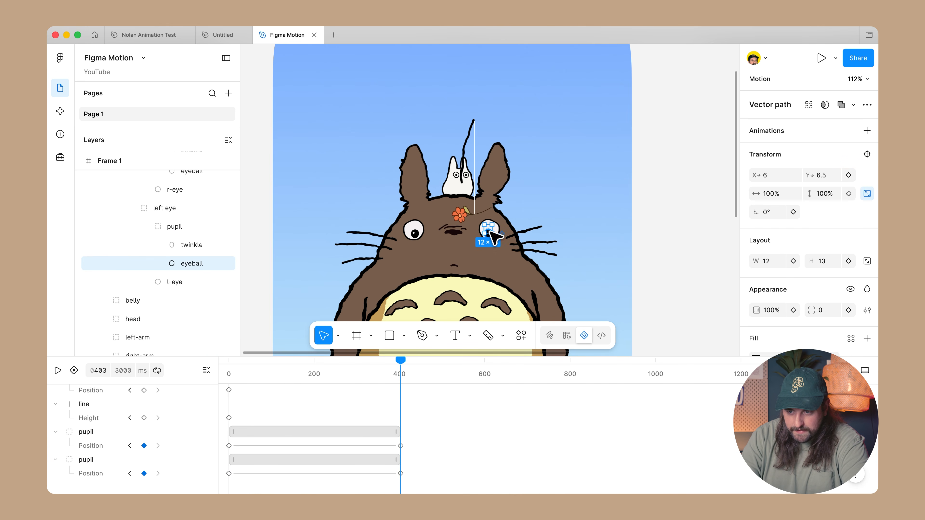
scroll(487, 239, "up", 10)
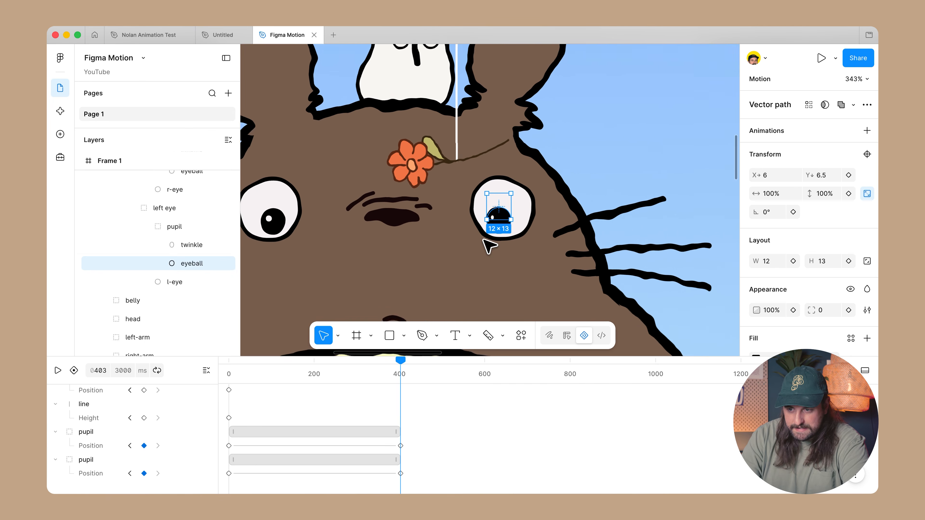
scroll(511, 215, "down", 3)
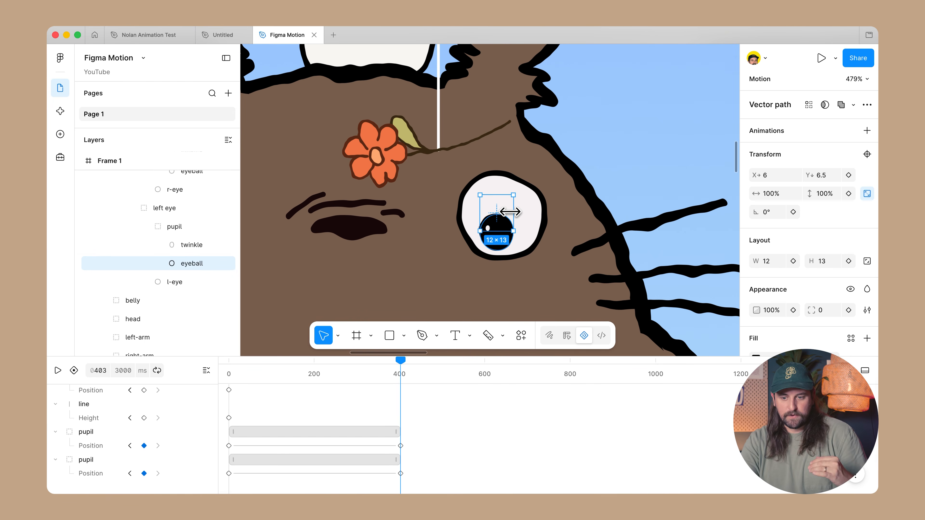
left_click(407, 448)
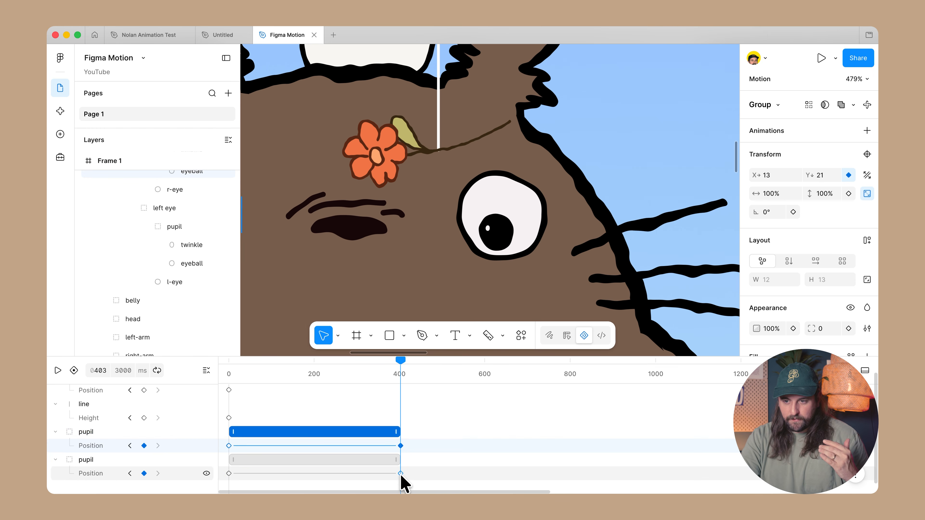
left_click(400, 473)
left_click(400, 442)
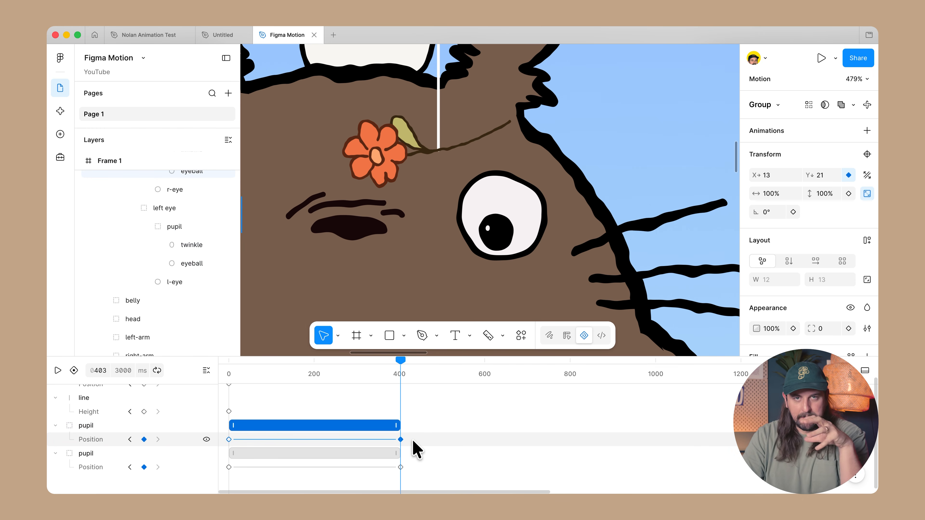
Step: Rename the pupil groups as l-pupil and r-pupil, and set both pupils' starting position keyframes to Y 10
left_click(95, 439)
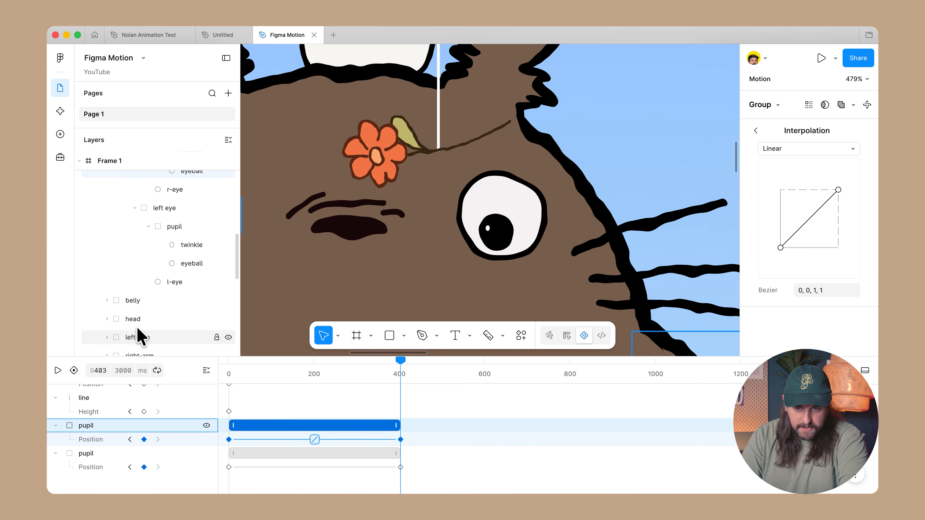
double_click(172, 227)
type("l-")
key("Return")
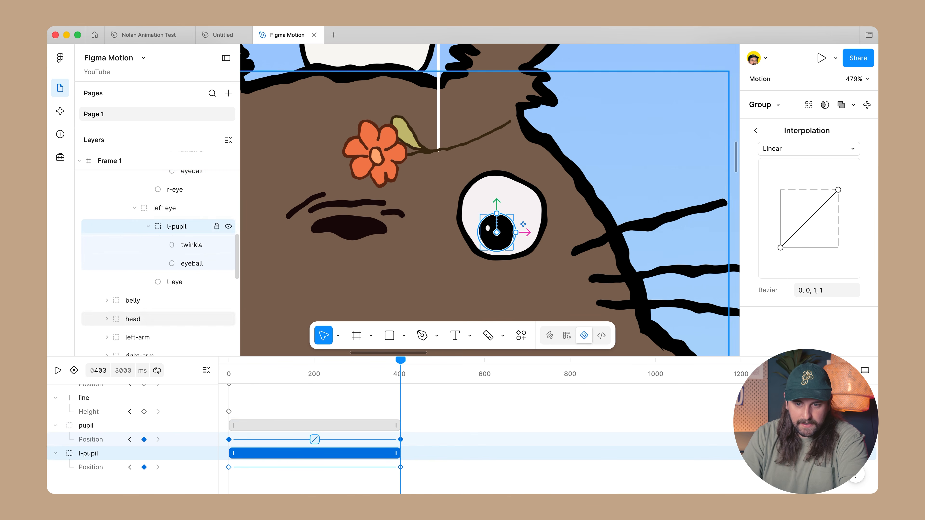
scroll(171, 233, "up", 2)
double_click(171, 178)
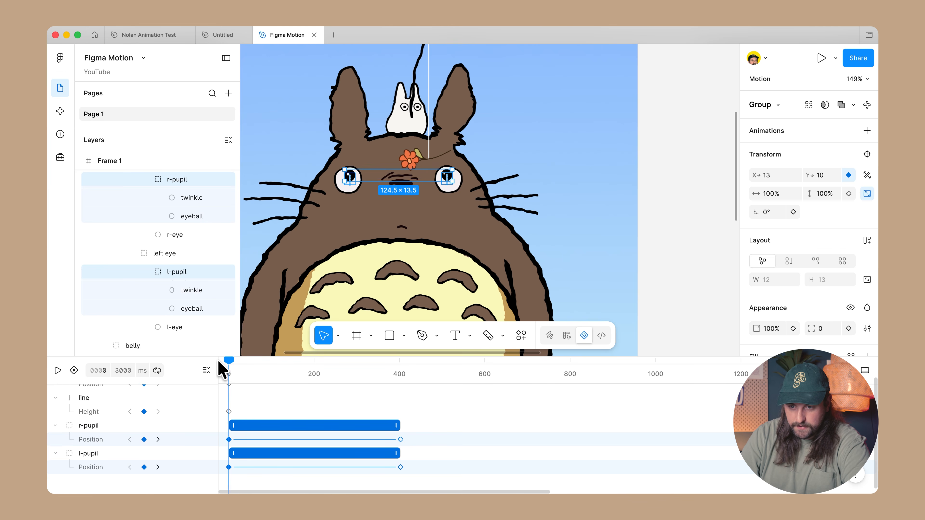
Step: Play and scrub the animation from the start to check the pupils' vertical movement
key("space")
left_click(223, 362)
left_click_drag(223, 361, 248, 366)
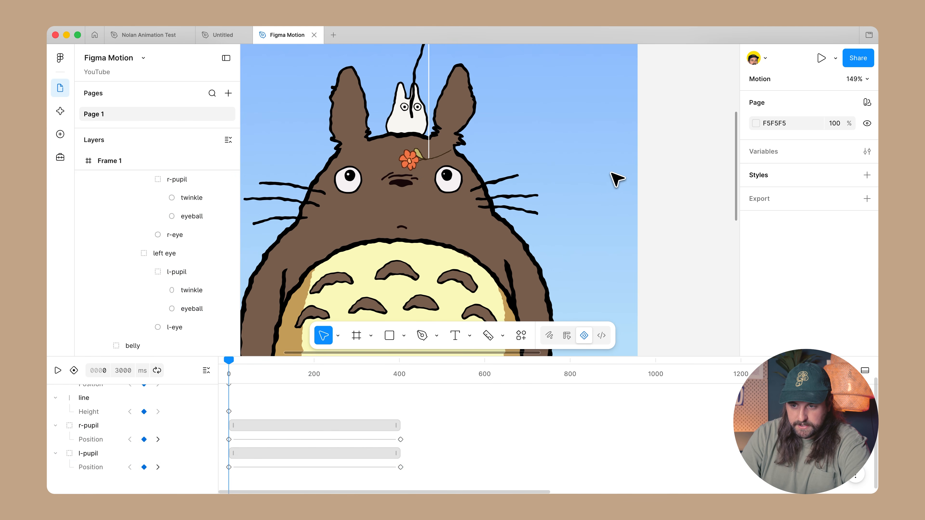
Step: Select Totoro's face group and keyframe its position at 403 ms with Y 157.25
left_click(495, 182)
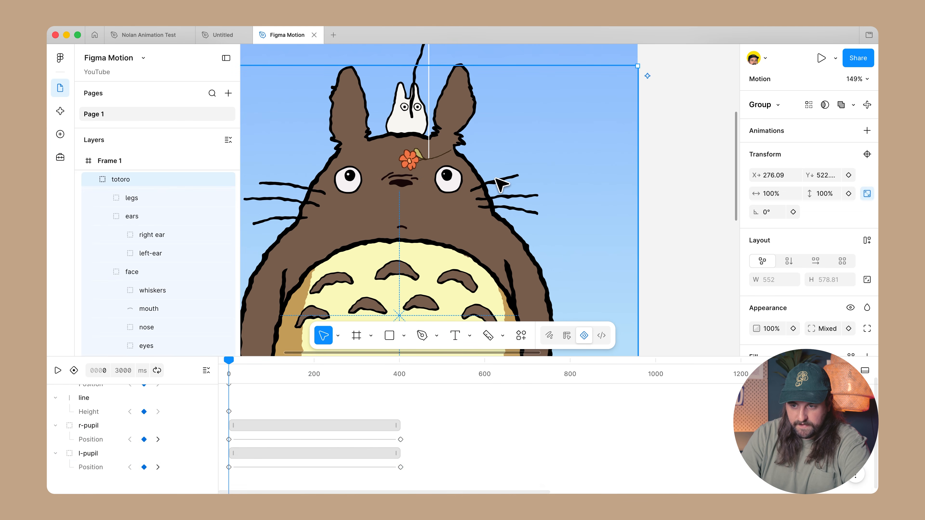
left_click(496, 182)
left_click_drag(395, 359, 400, 359)
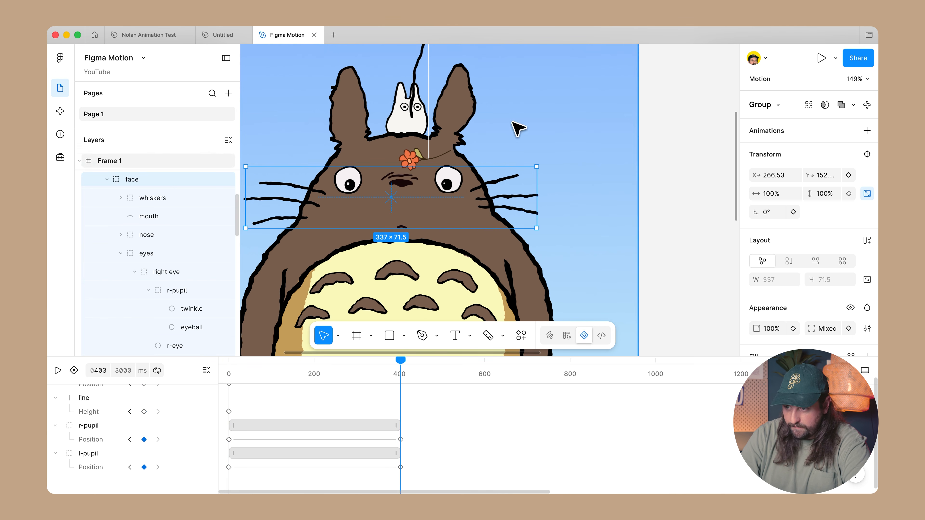
left_click(849, 175)
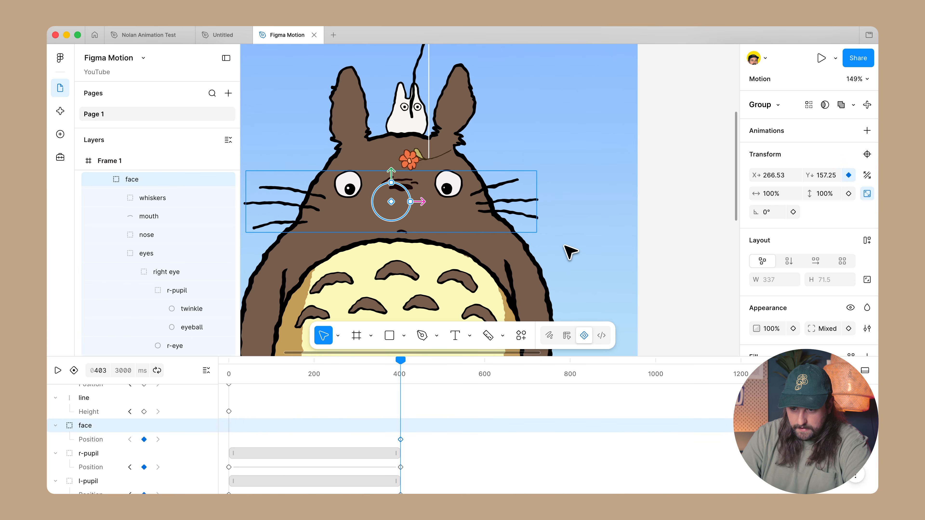
Step: Record a slightly raised starting position keyframe for the face group at 0 ms and play the animation
left_click_drag(289, 370, 78, 373)
left_click(74, 370)
left_click_drag(466, 187, 462, 182)
key("space")
key("space")
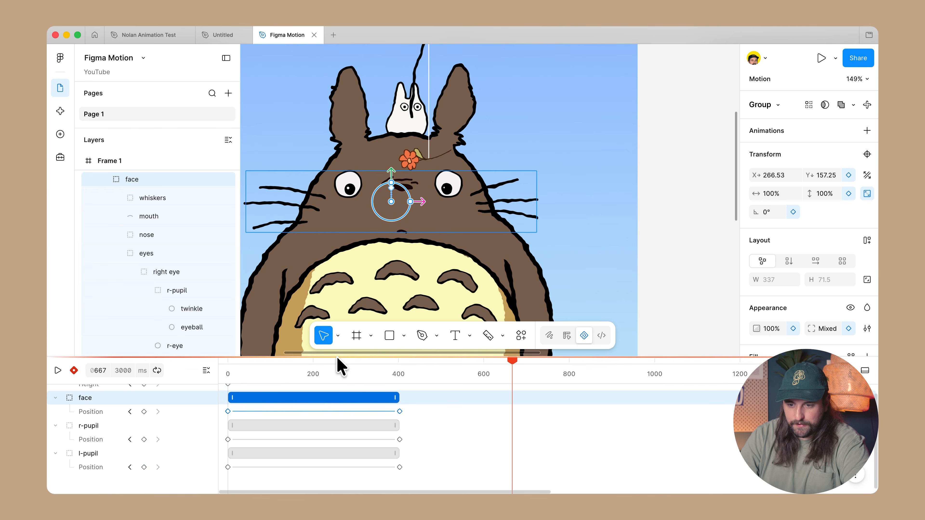
Step: Play and scrub the first 400 ms of the timeline to check the face group's downward movement
left_click_drag(344, 373, 189, 372)
key("space")
left_click_drag(302, 373, 371, 359)
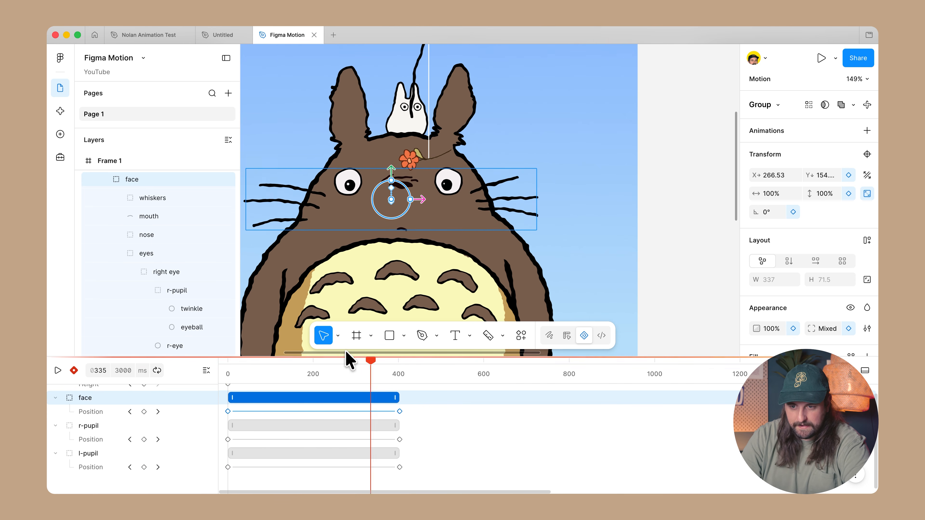
left_click_drag(234, 358, 269, 338)
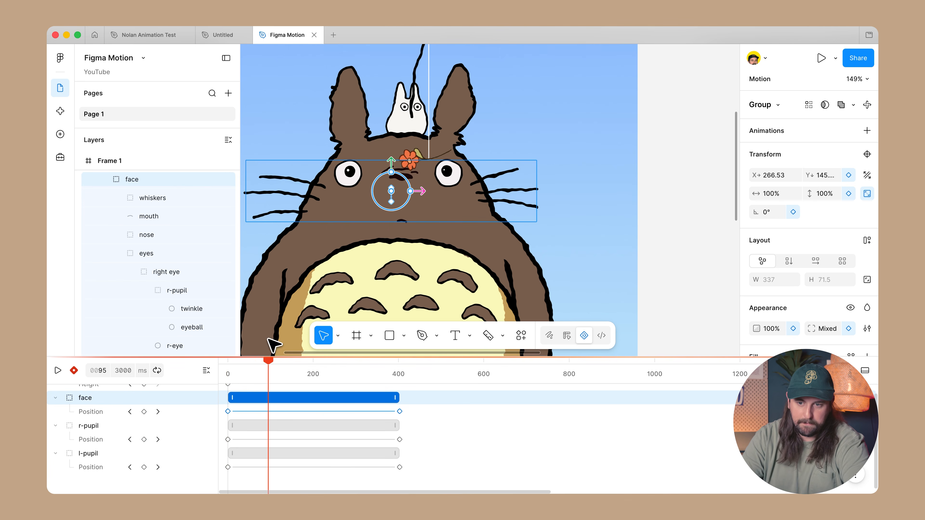
Step: Keyframe the whiskers group's position at 0 ms and at 403 ms with Y 29, and play the animation
double_click(280, 179)
double_click(280, 179)
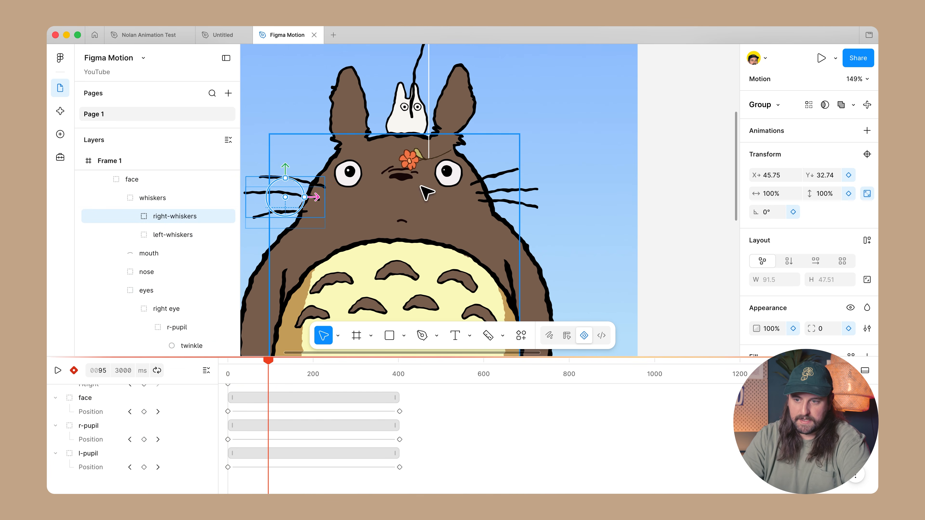
left_click(145, 200)
key("Home")
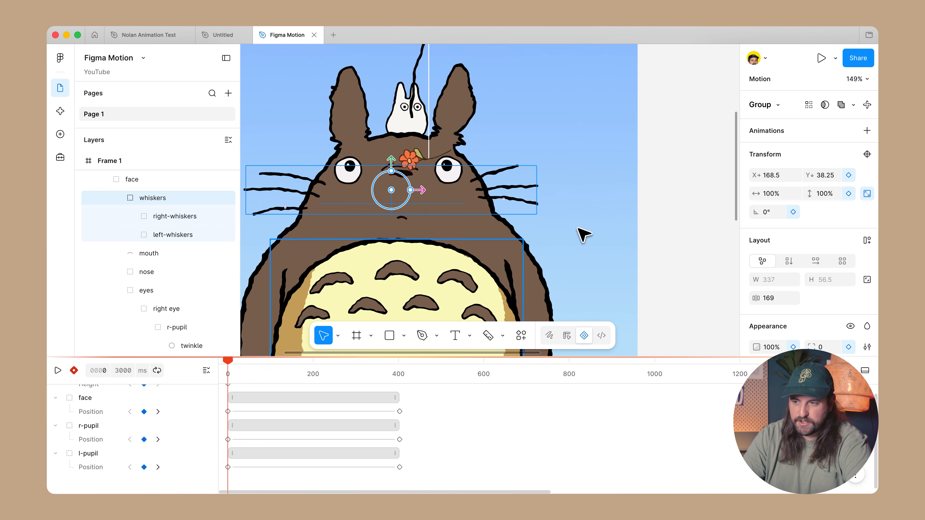
left_click(849, 175)
left_click(399, 366)
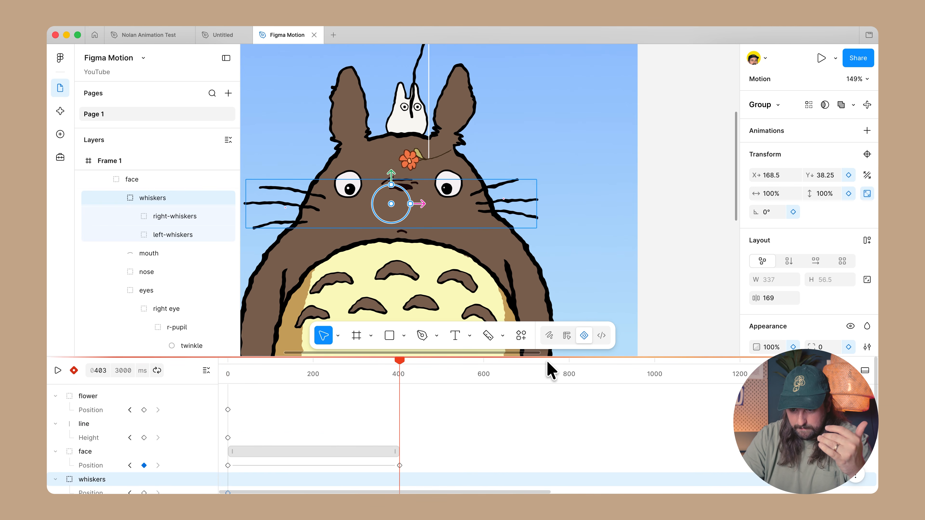
scroll(384, 423, "down", 3)
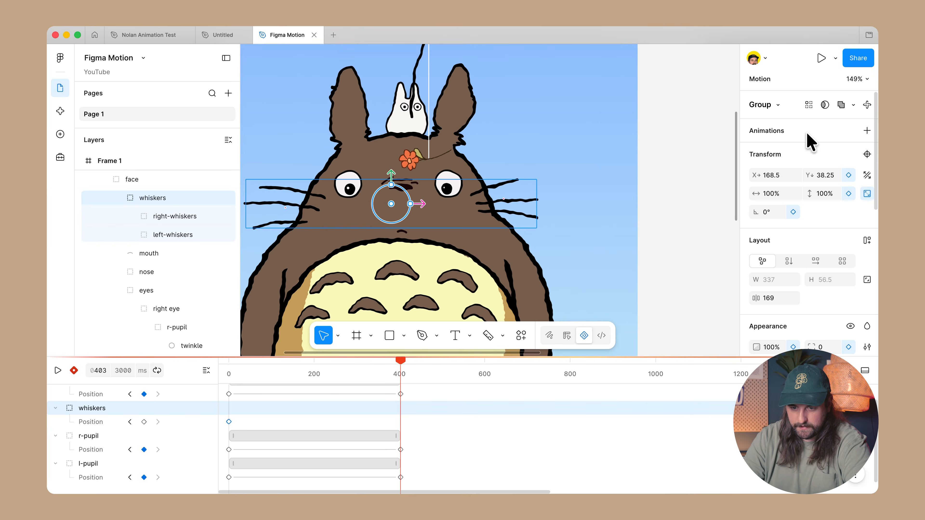
left_click_drag(803, 176, 808, 175)
left_click_drag(400, 360, 197, 361)
key("space")
key("space")
Step: Keyframe the whiskers group's scale at 0 ms, set its vertical scale to 90% at 403 ms, and play the result
left_click(848, 194)
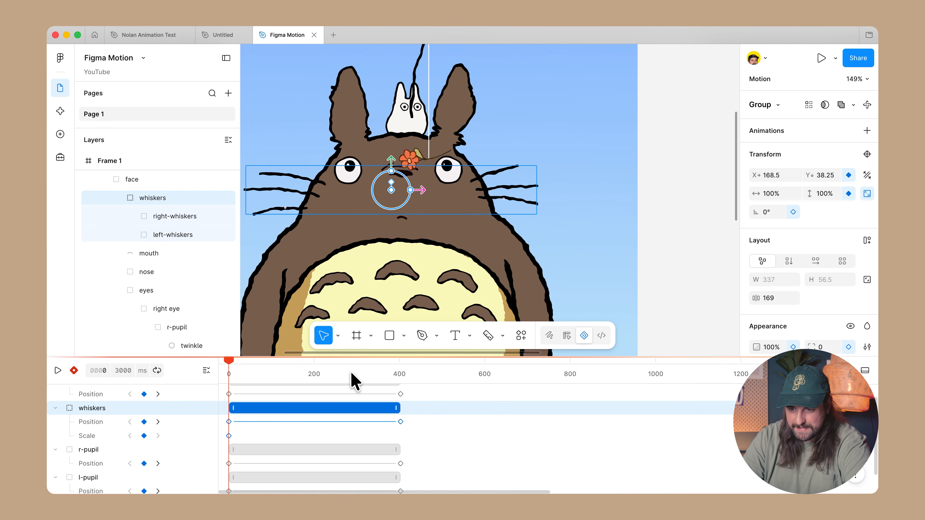
left_click(401, 364)
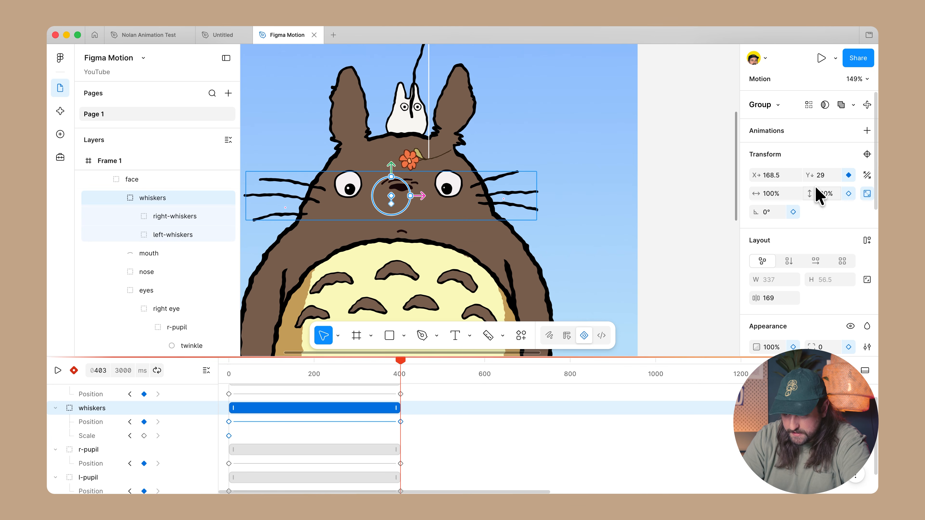
left_click(822, 193)
type("90")
key("Return")
key("space")
key("space")
Step: Keyframe the mouth's position at 0 ms and set it to Y 63 at 402 ms
left_click(401, 220)
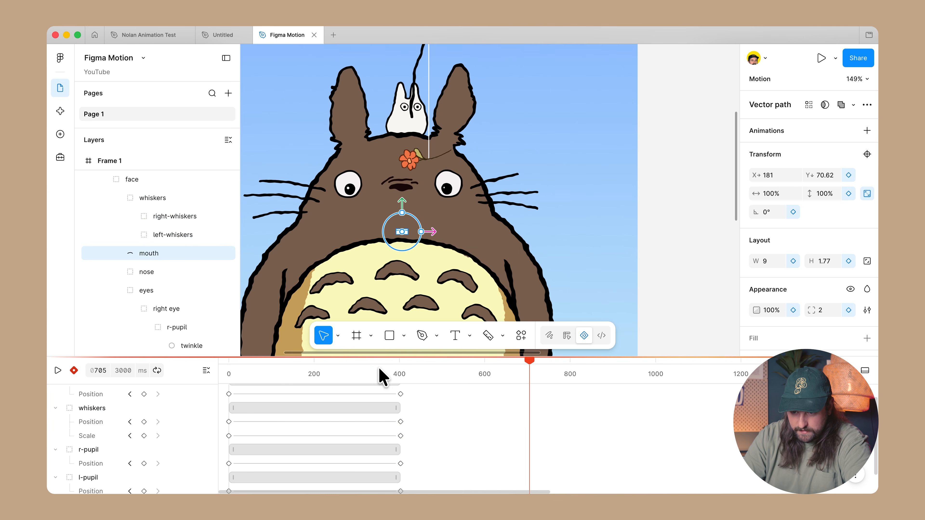
left_click_drag(380, 367, 74, 377)
left_click(848, 175)
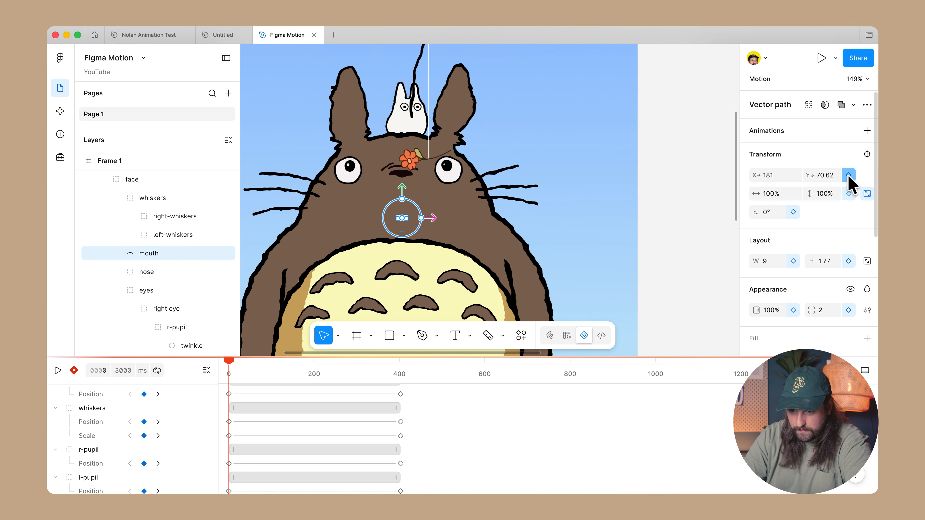
left_click_drag(394, 362, 400, 363)
scroll(405, 408, "down", 2)
left_click_drag(807, 175, 802, 174)
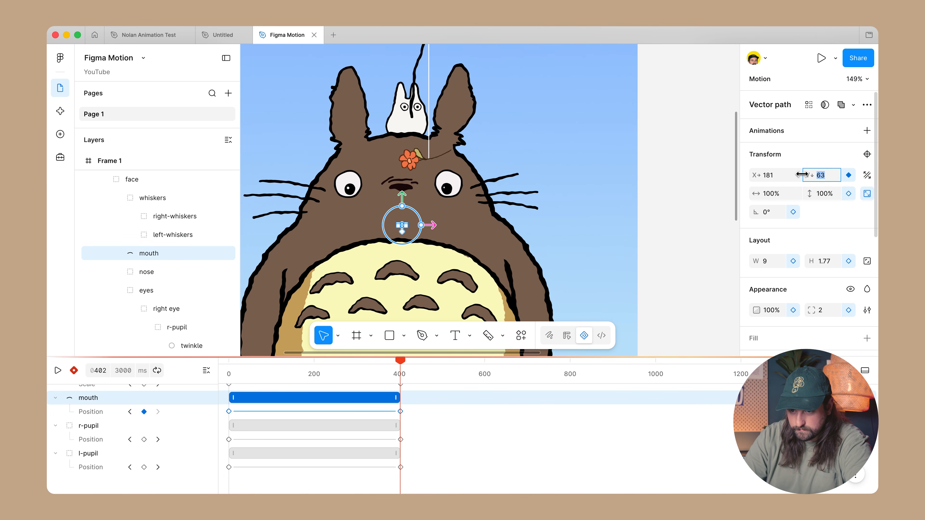
Step: Play the animation from the start repeatedly to check how the mouth moves with the face
left_click_drag(336, 365, 116, 362)
key("space")
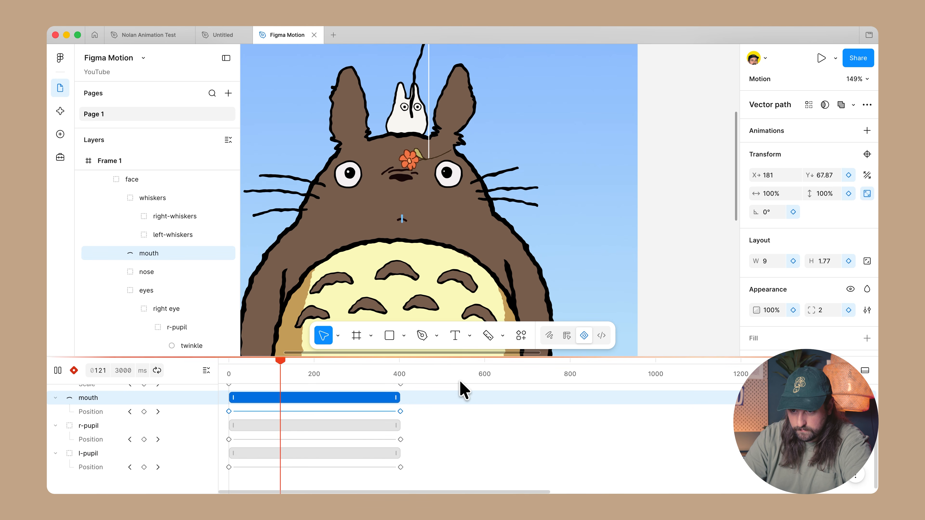
key("space")
left_click_drag(314, 363, 150, 363)
left_click(397, 400)
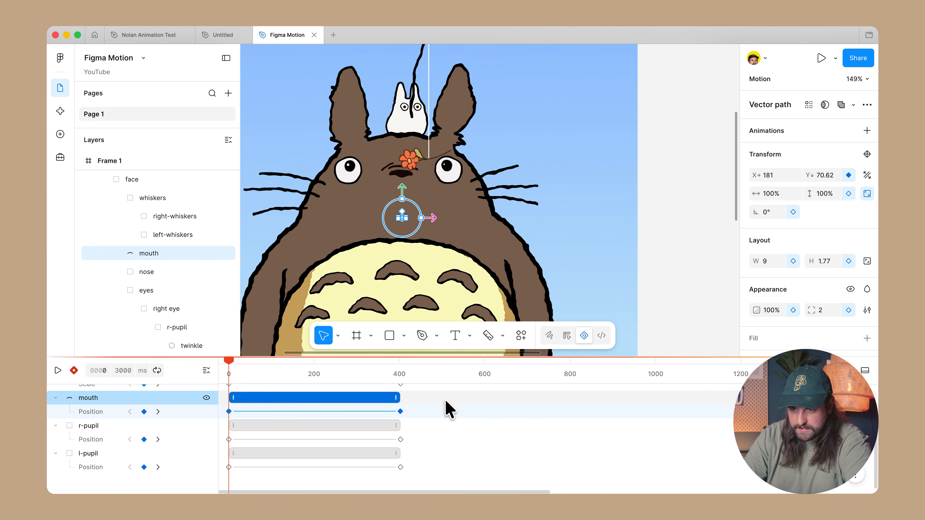
left_click(451, 401)
key("space")
key("space")
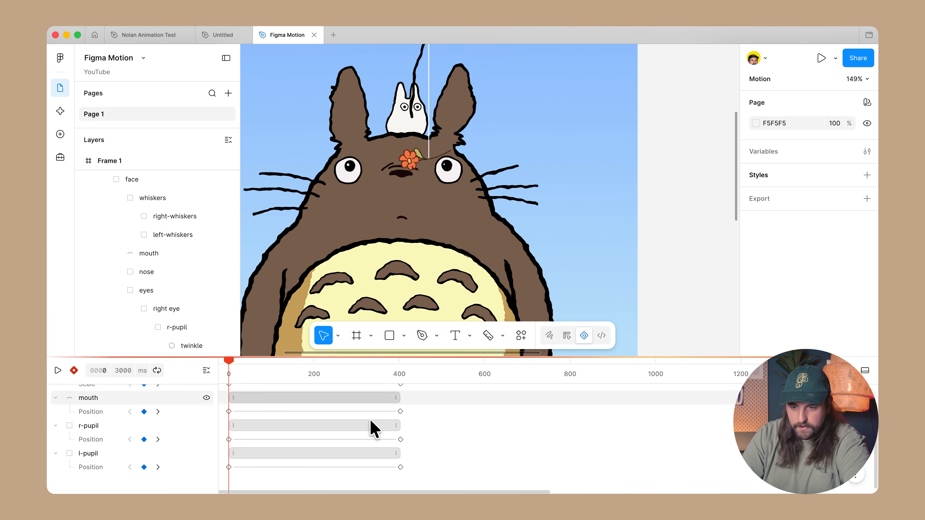
Step: Raise the flower's starting position keyframe at 0 ms so it sits in front of the small white Totoro
scroll(363, 433, "up", 3)
scroll(364, 440, "up", 5)
left_click(421, 157)
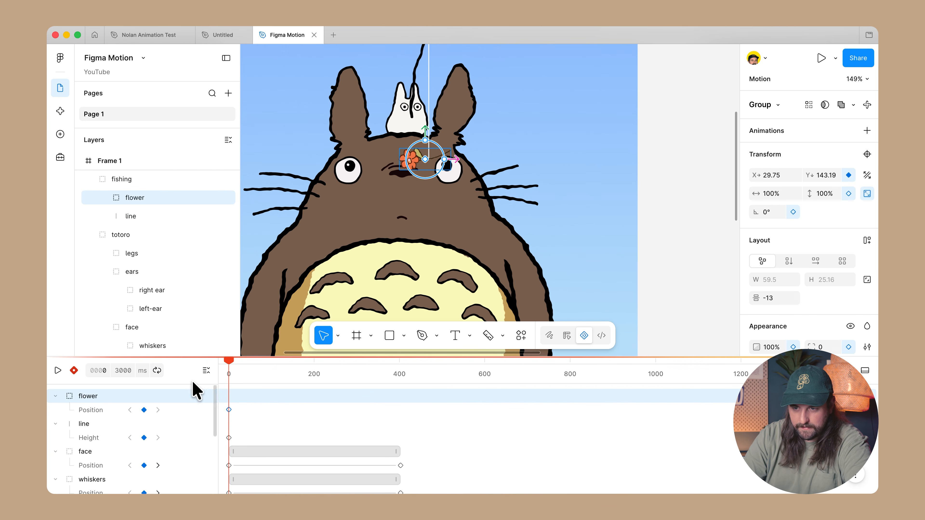
mouse_move(809, 176)
left_mouse_down()
mouse_move(765, 176)
mouse_move(806, 175)
left_mouse_up()
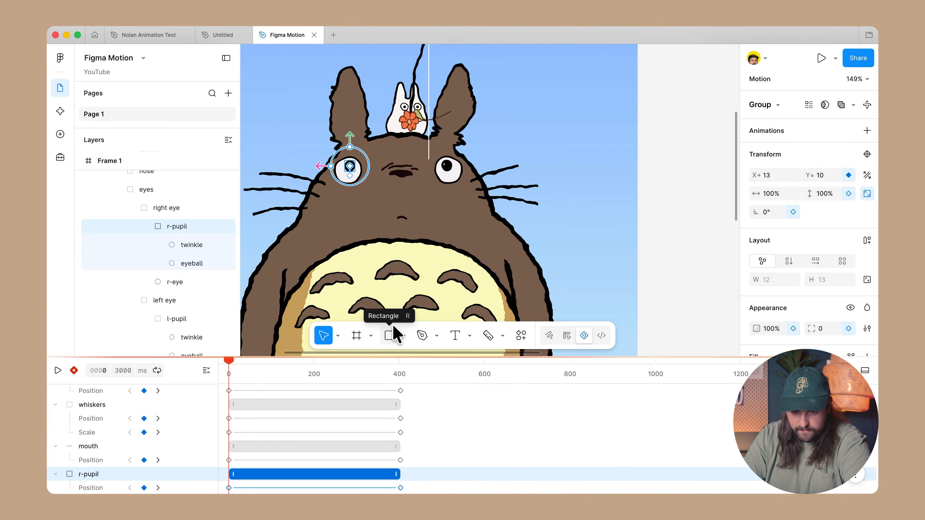
Step: Set the r-pupil group's starting position keyframe to X 11 at 0 ms and play the animation
scroll(305, 450, "down", 3)
right_click(77, 452)
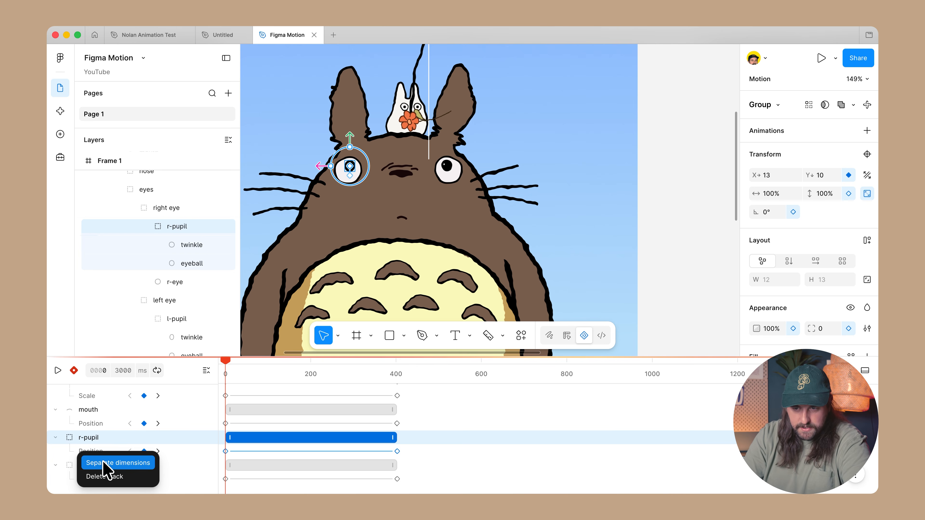
left_click(73, 458)
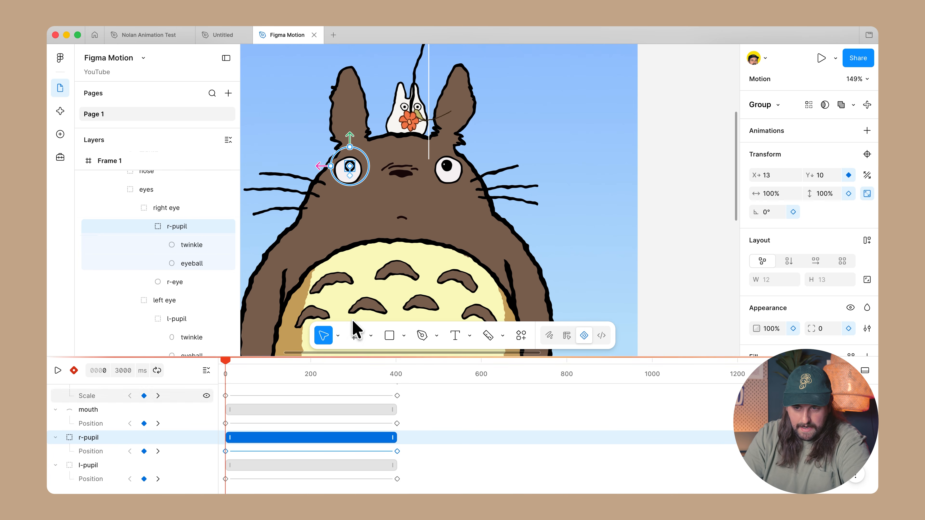
left_click_drag(250, 363, 209, 360)
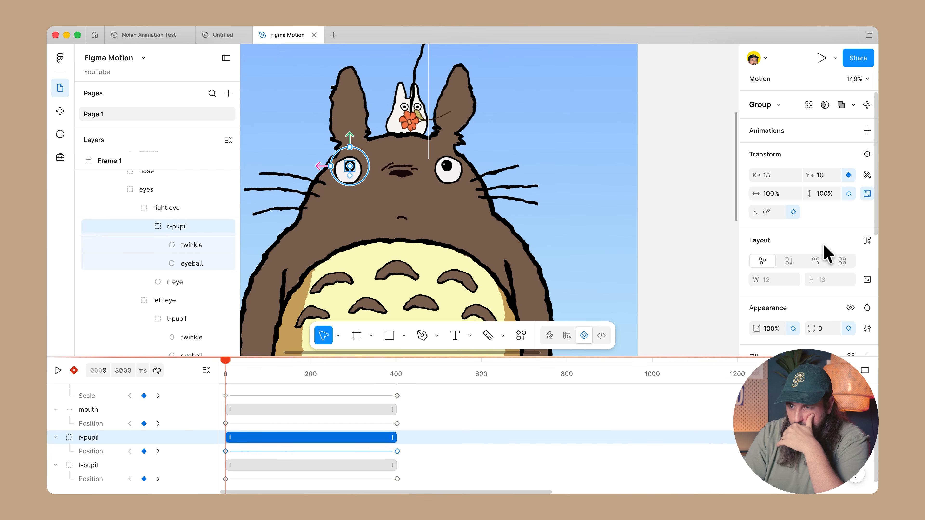
left_click_drag(758, 175, 758, 174)
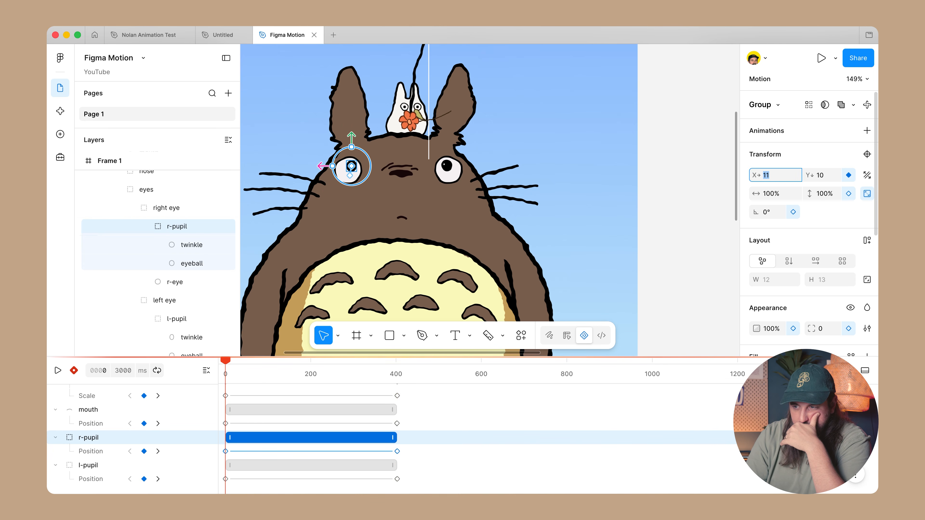
left_click_drag(346, 368, 161, 351)
key("space")
key("space")
key("space")
key("space")
Step: Adjust the l-pupil group's horizontal position in its keyframe at 403 ms and replay the animation
left_click(398, 364)
left_click(447, 187)
double_click(447, 187)
double_click(447, 187)
scroll(320, 417, "down", 1)
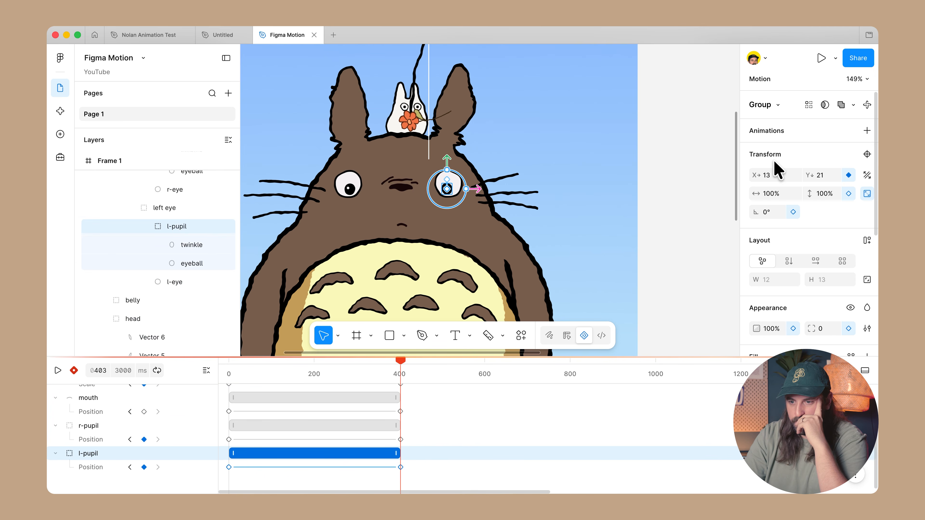
left_click(777, 179)
left_click(440, 444)
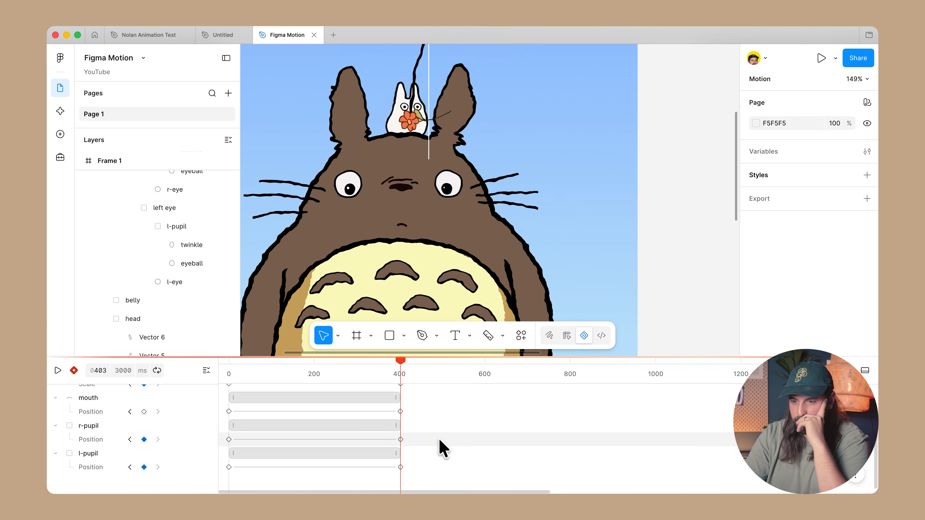
left_click_drag(399, 362, 150, 372)
key("space")
key("space")
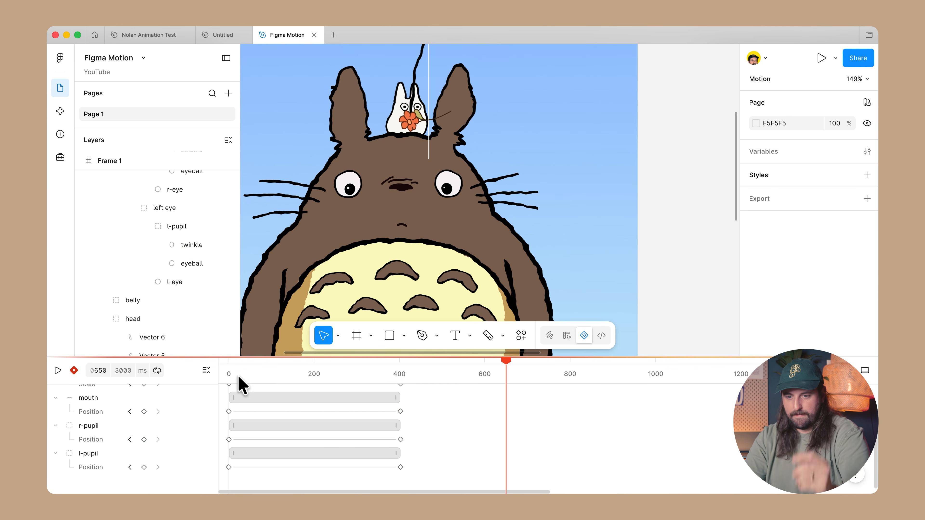
Step: Keyframe both pupils' twinkle positions at 0 ms and slightly higher at about 402 ms, and scrub through the eye movement
key("Home")
scroll(350, 169, "up", 6)
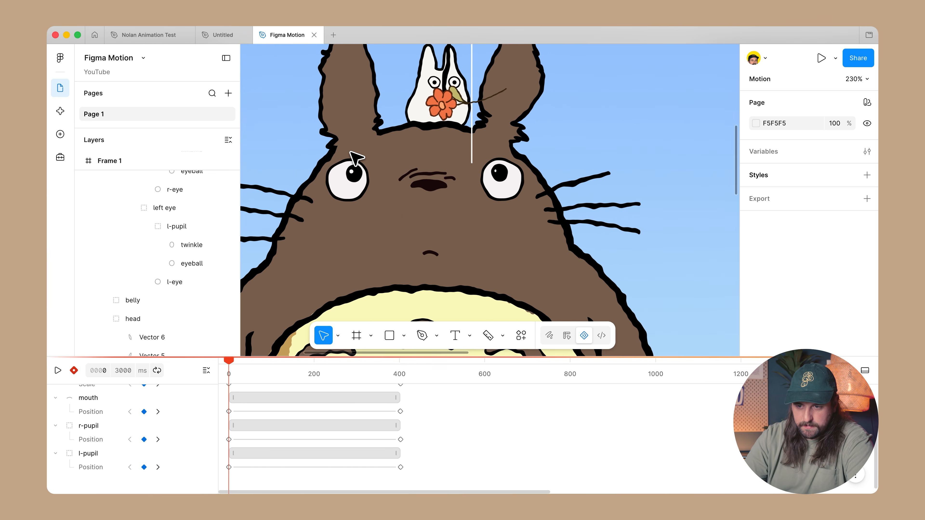
left_click(352, 187, "super")
left_click(617, 188, "shift+super")
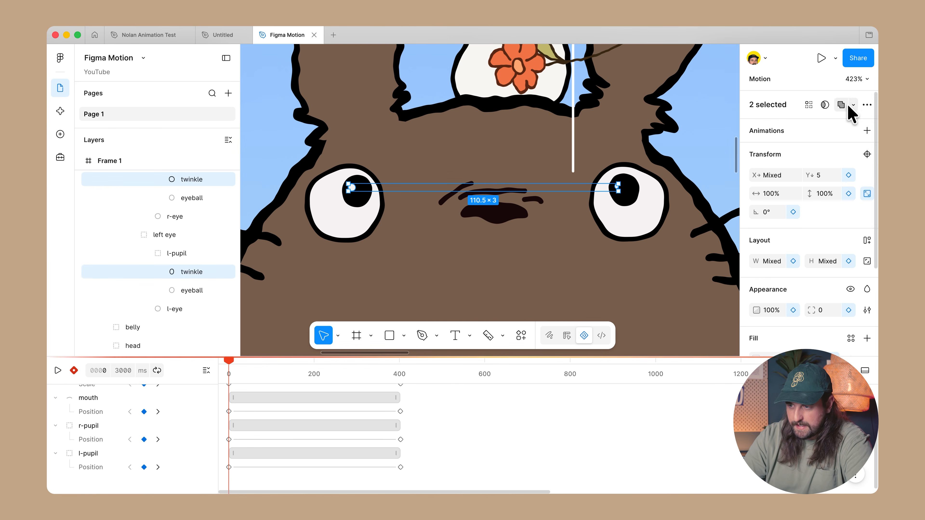
left_click(848, 175)
left_click_drag(345, 373, 399, 364)
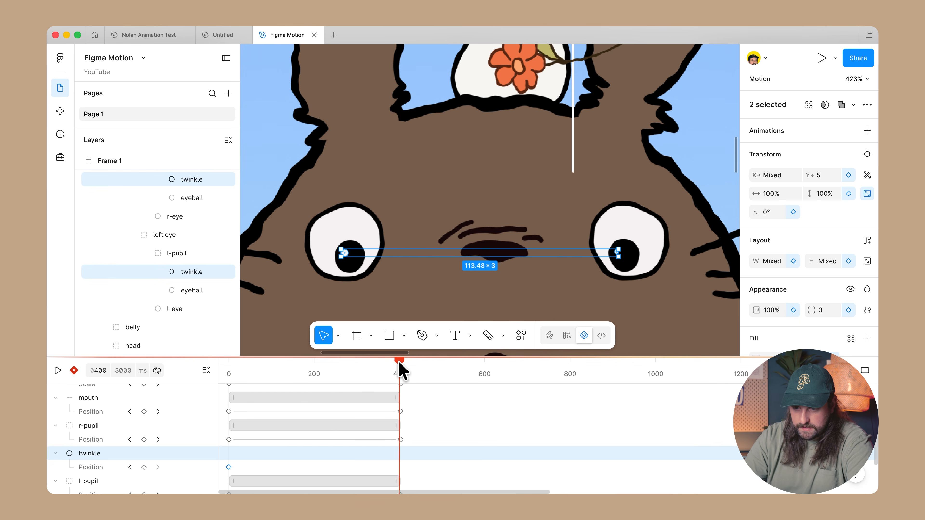
scroll(412, 357, "up", 3)
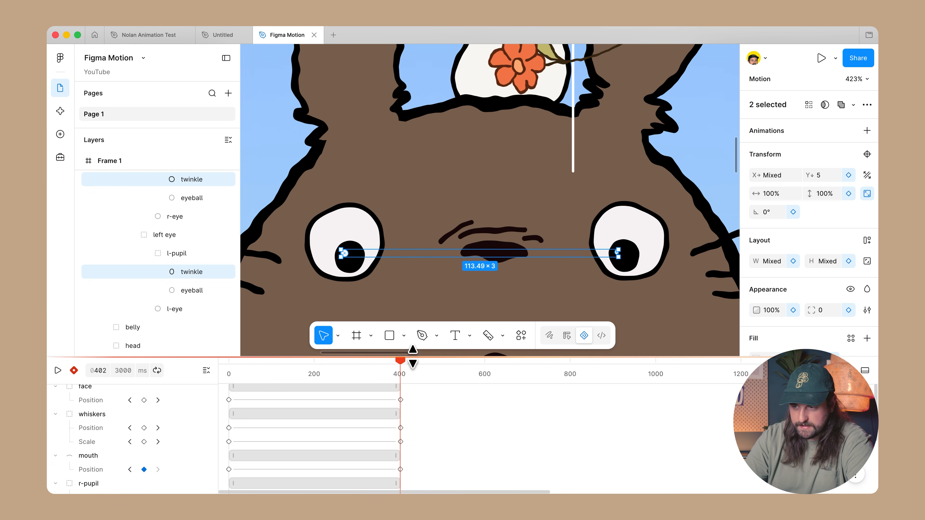
left_click(452, 437)
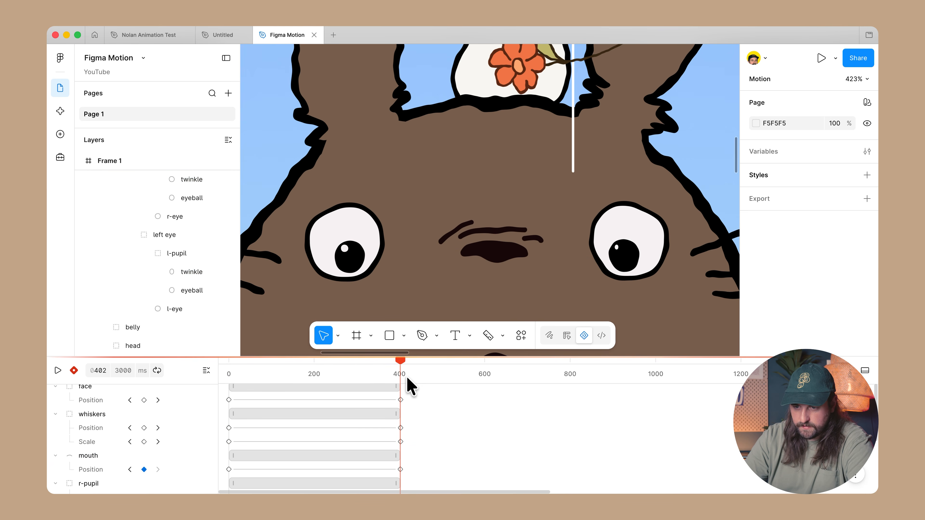
left_click_drag(398, 366, 391, 366)
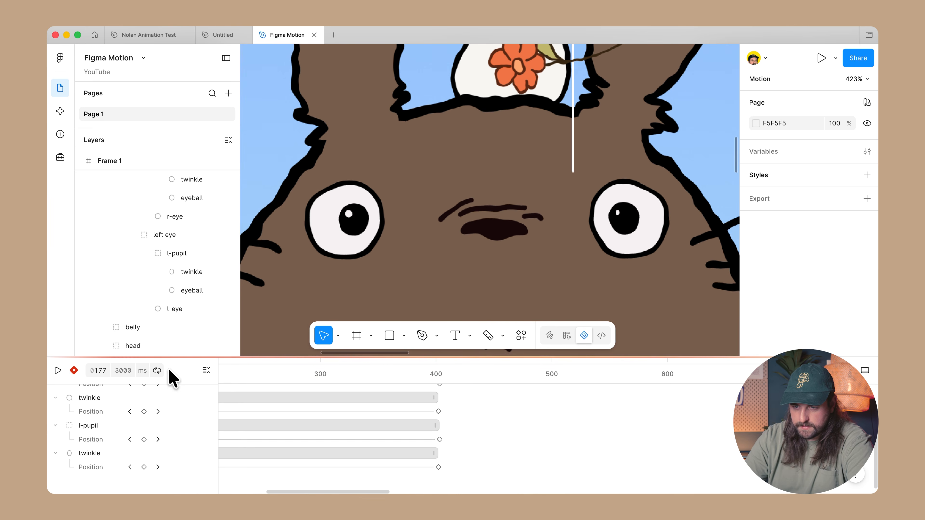
left_click_drag(170, 369, 143, 356)
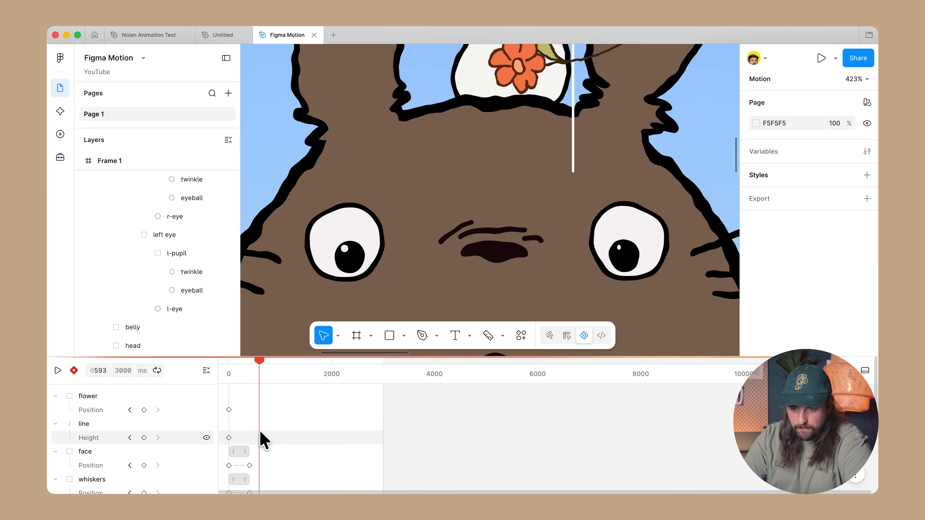
Step: Select all end keyframes from the face down to the twinkles, move them to about 2000 ms, and play the animation
left_click_drag(265, 430, 244, 488)
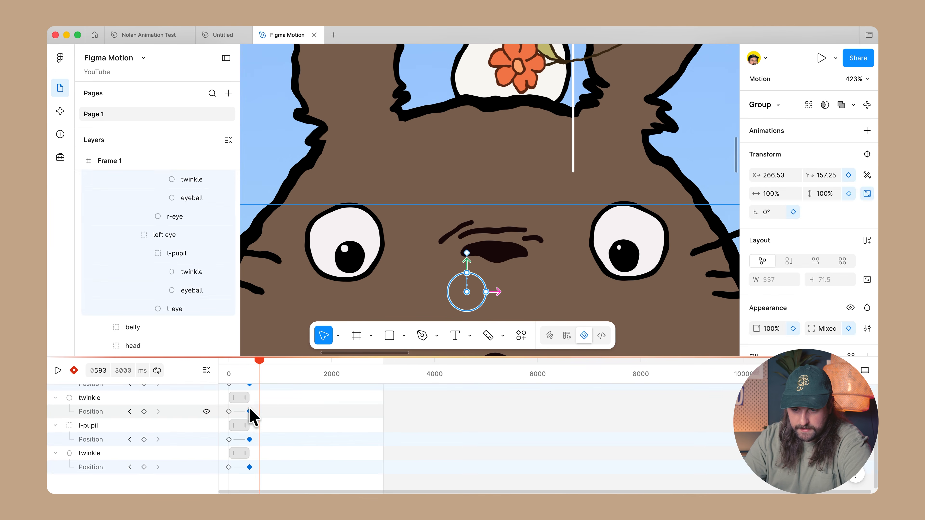
left_click_drag(250, 411, 332, 412)
key("space")
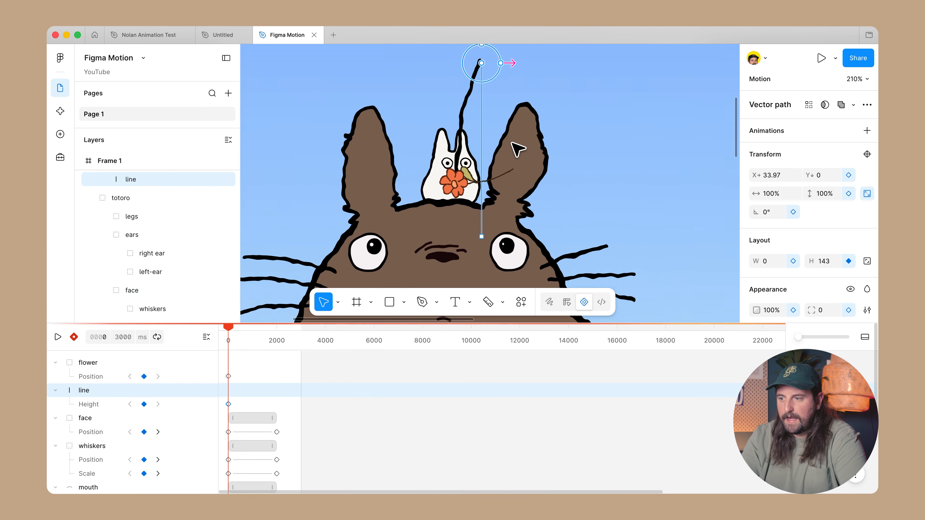
scroll(517, 149, "up", 3)
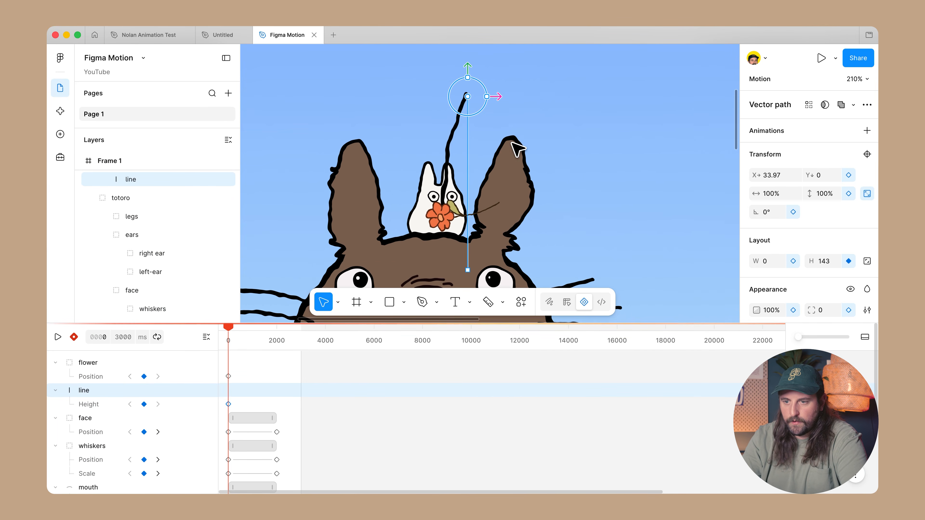
left_click(515, 166)
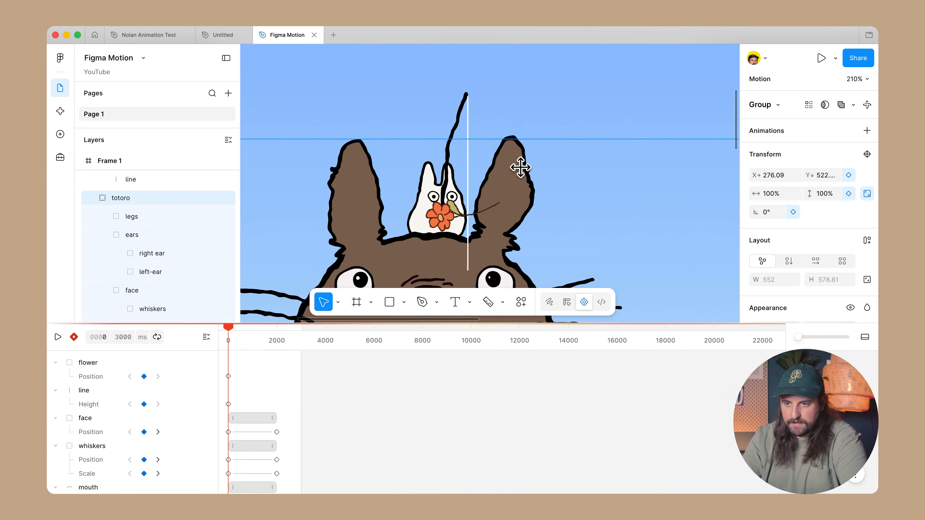
left_click(473, 133)
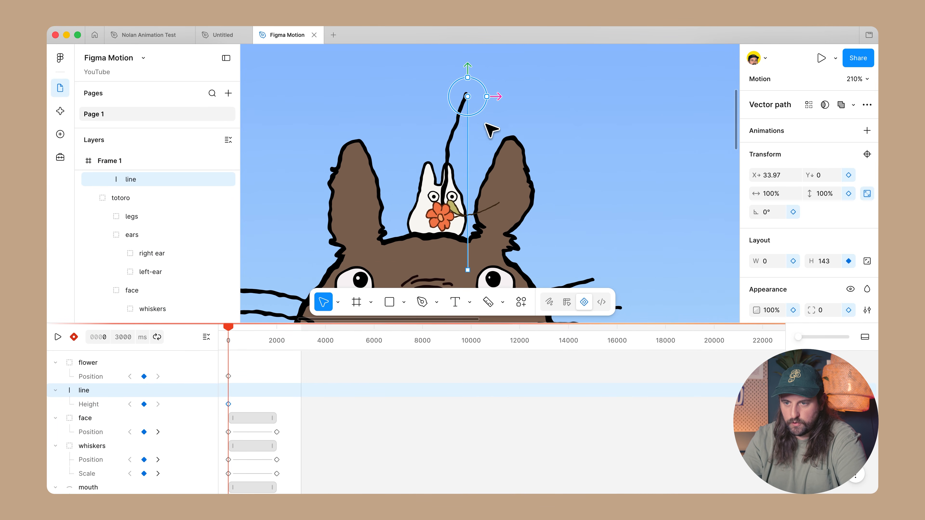
left_click_drag(475, 75, 521, 86)
key("super+z")
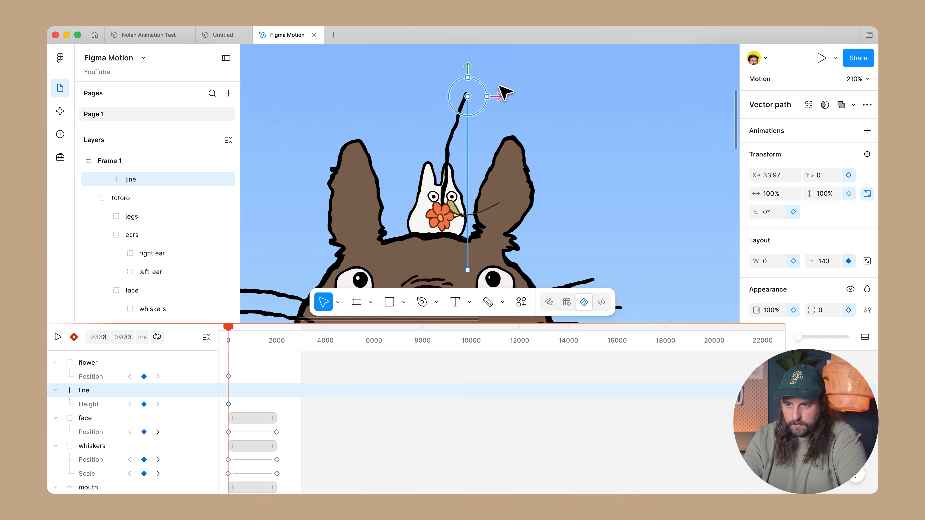
Step: Switch from motion to design mode and draw a 115 × 125 frame on the empty canvas beside the Totoro artwork
scroll(455, 150, "down", 10)
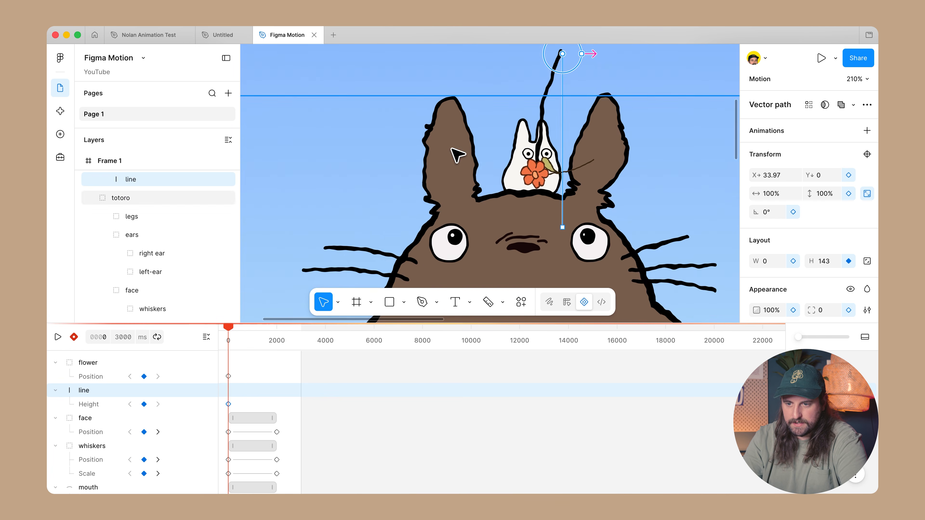
left_click(567, 302)
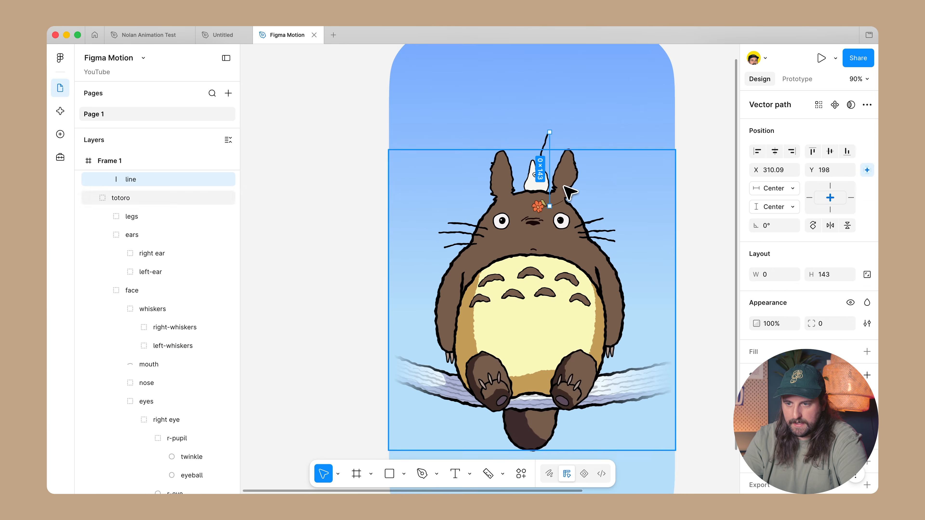
scroll(569, 190, "right", 6)
key("f")
left_click_drag(470, 118, 529, 181)
scroll(503, 155, "up", 5)
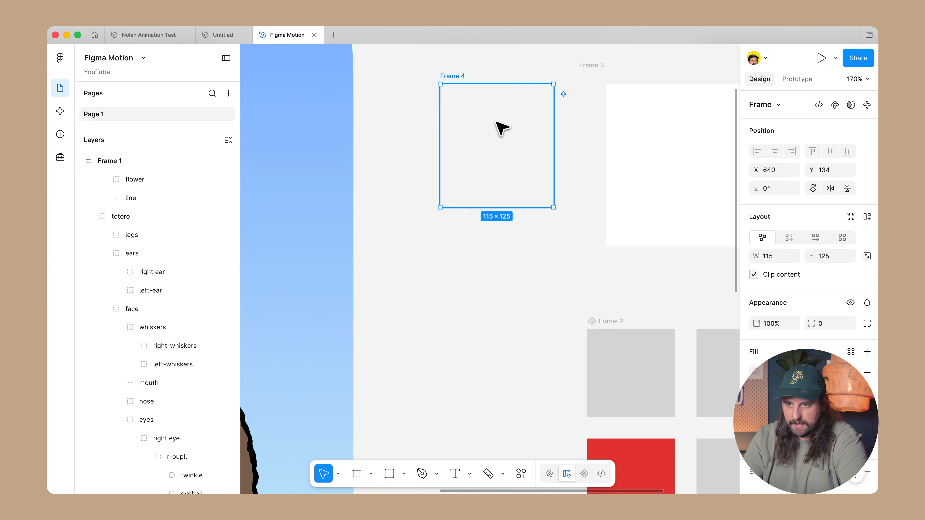
Step: Draw a thin 1 × 76 vertical rectangle inside the new frame and add a height keyframe to it at 0 ms in motion mode
key("r")
left_click_drag(482, 103, 481, 176)
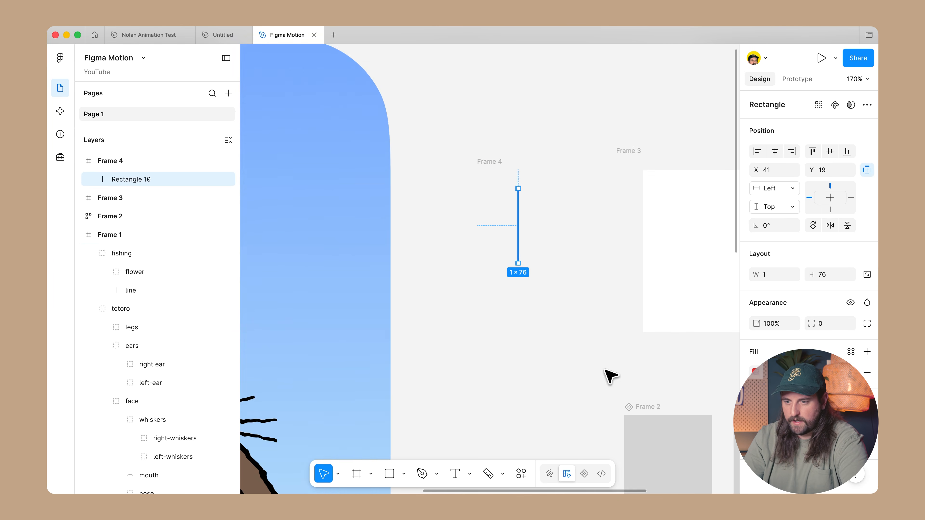
scroll(608, 369, "up", 3)
left_click(583, 476)
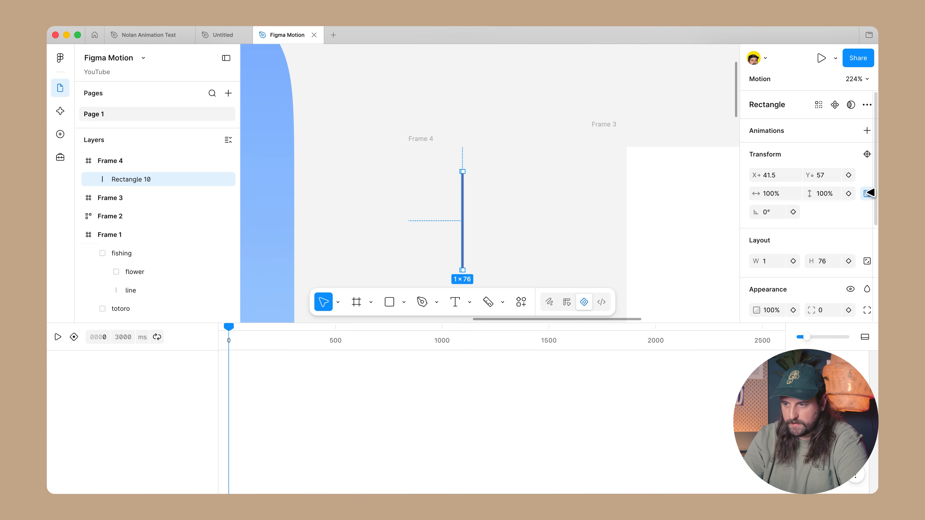
left_click(848, 261)
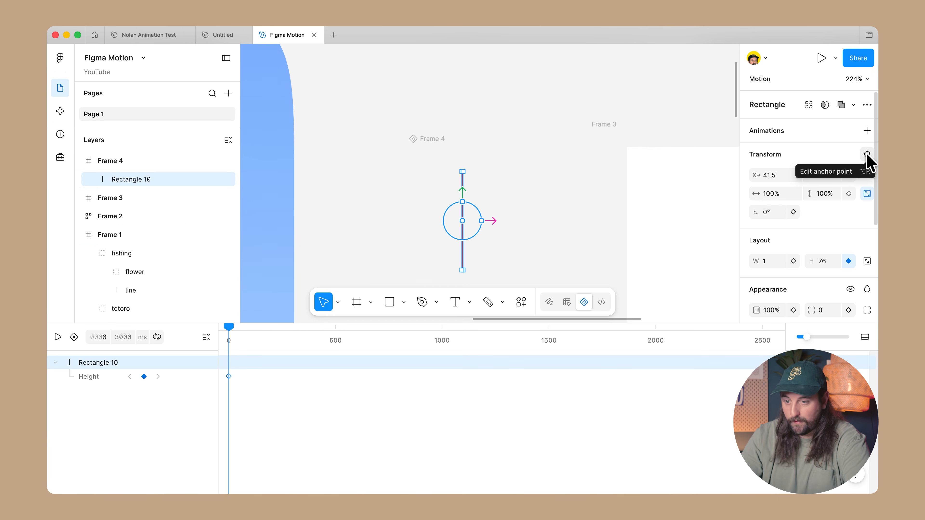
Step: Move the test rectangle's anchor point to the centre of its top edge, with a position keyframe at 0 ms
key("alt")
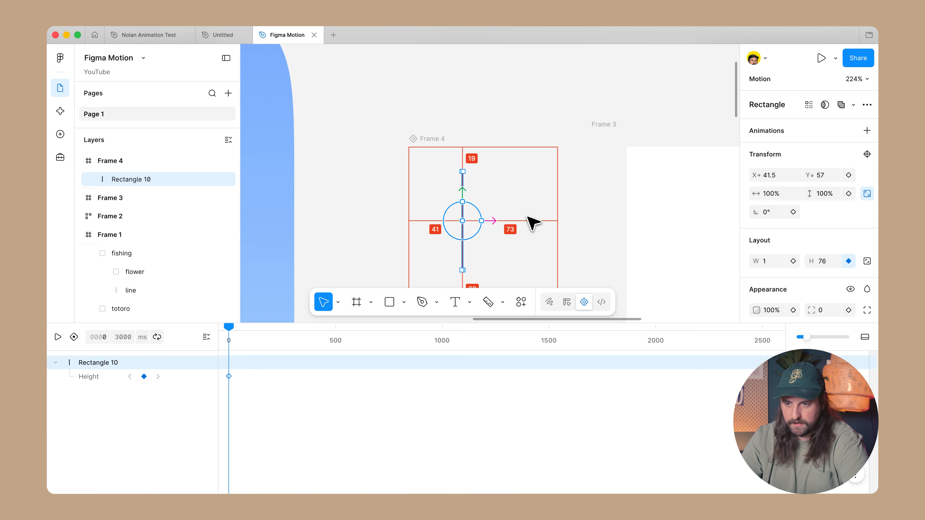
left_click_drag(463, 193, 463, 167)
key("super+z")
left_click_drag(466, 233, 462, 184)
key("super+z")
scroll(461, 209, "up", 10)
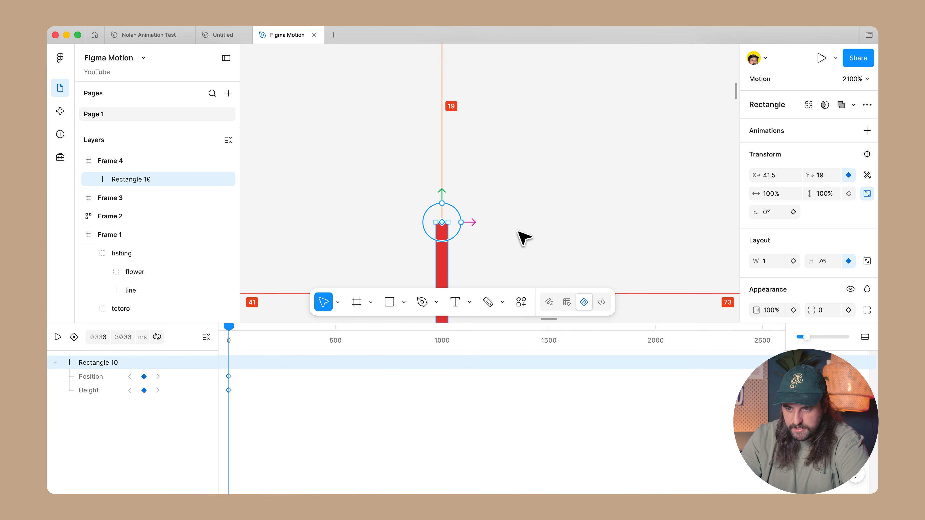
key("alt")
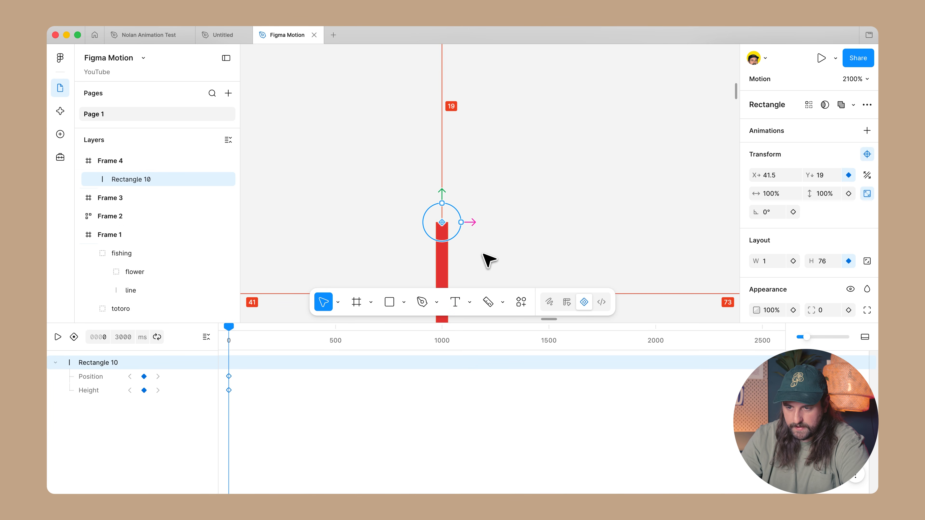
key("alt")
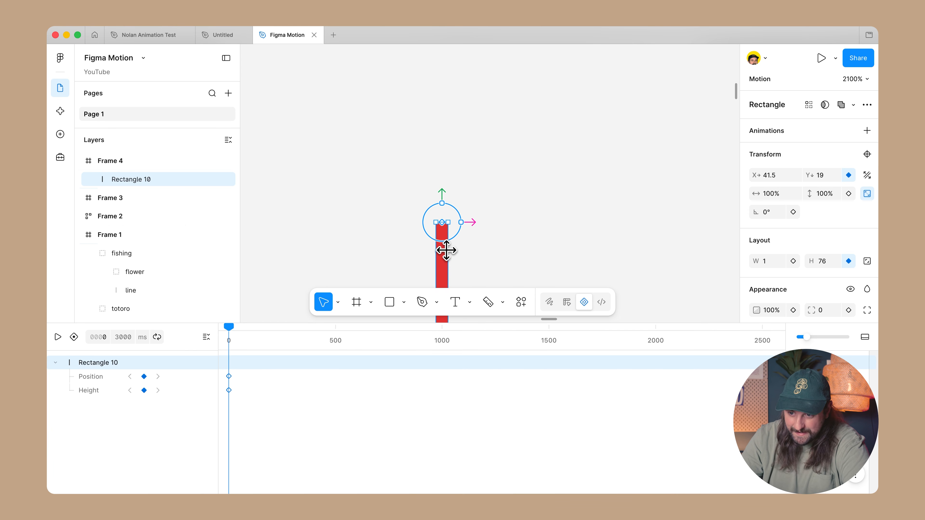
key("alt")
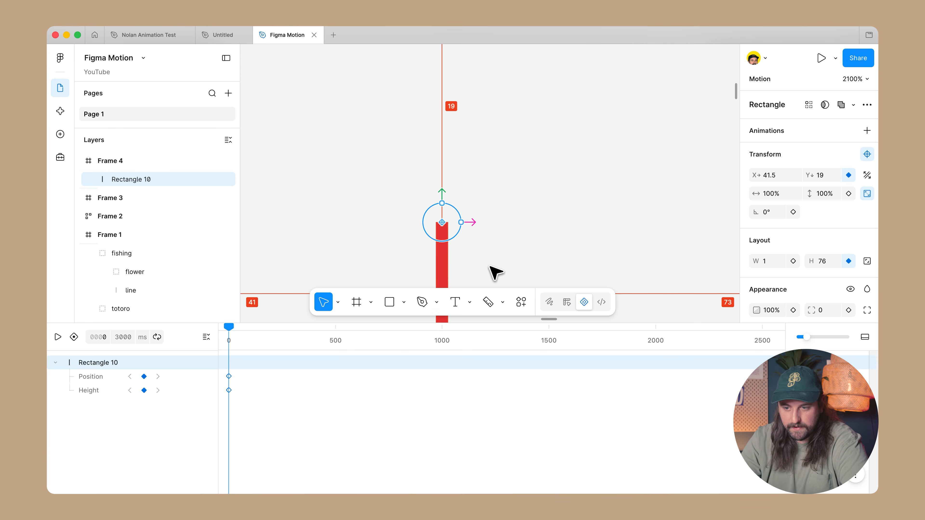
Step: Return to the fishing line in the Totoro frame and keyframe its height at 276 at about 2000 ms
scroll(486, 264, "down", 10)
left_click(490, 266)
scroll(458, 207, "down", 2)
scroll(431, 150, "left", 1)
scroll(432, 150, "up", 1)
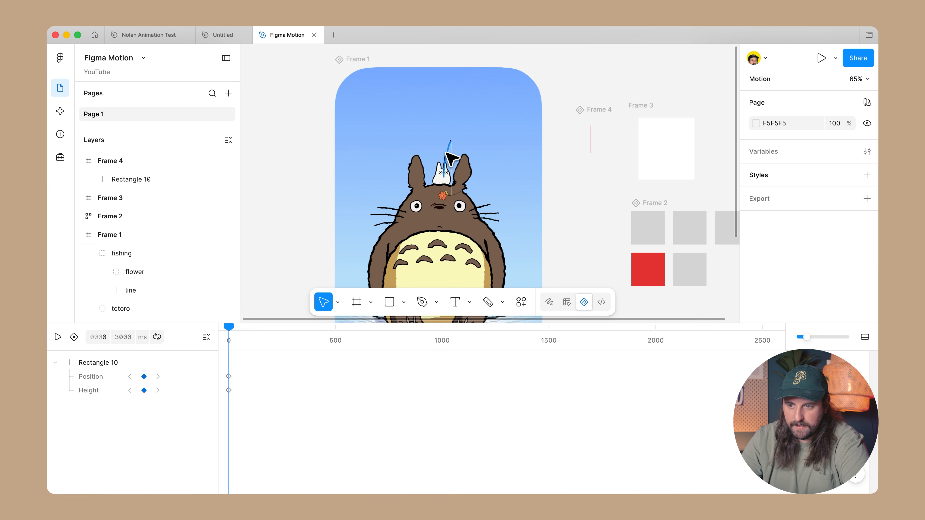
left_click(451, 159)
scroll(459, 269, "up", 5)
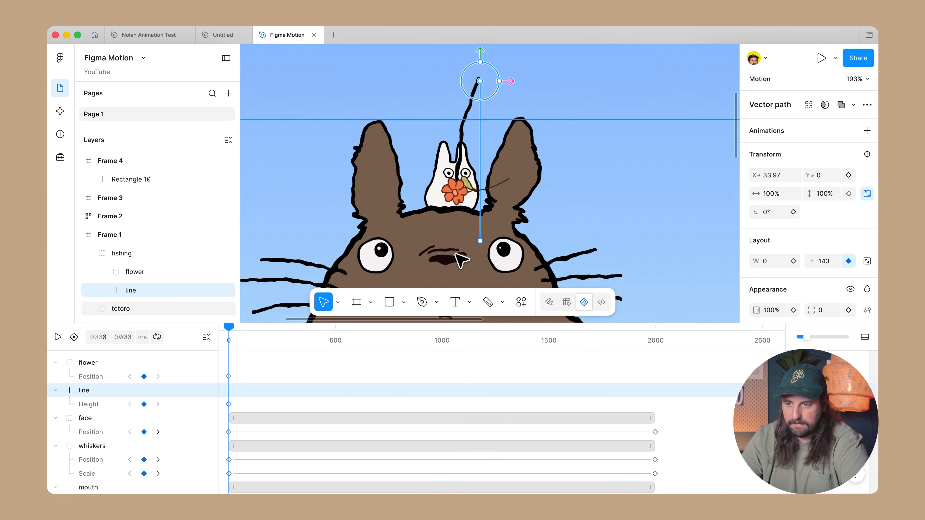
scroll(459, 270, "down", 3)
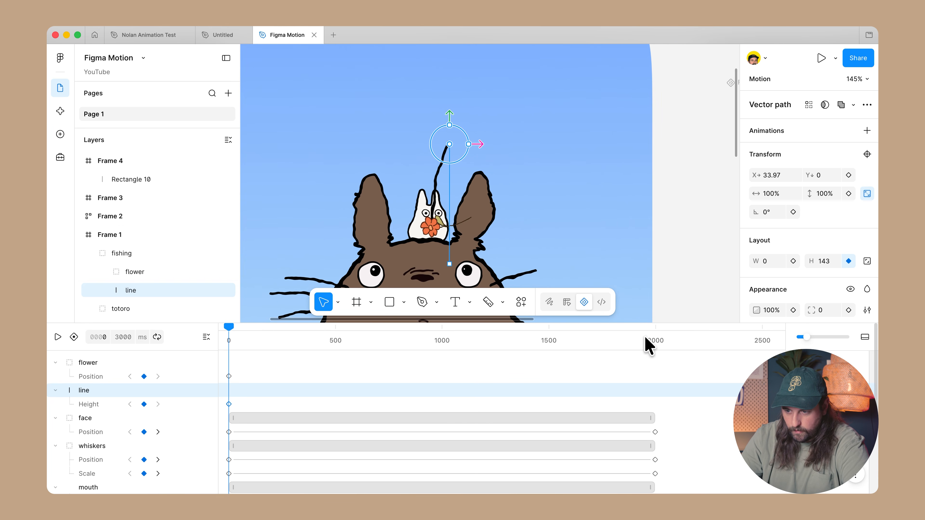
left_click(654, 331)
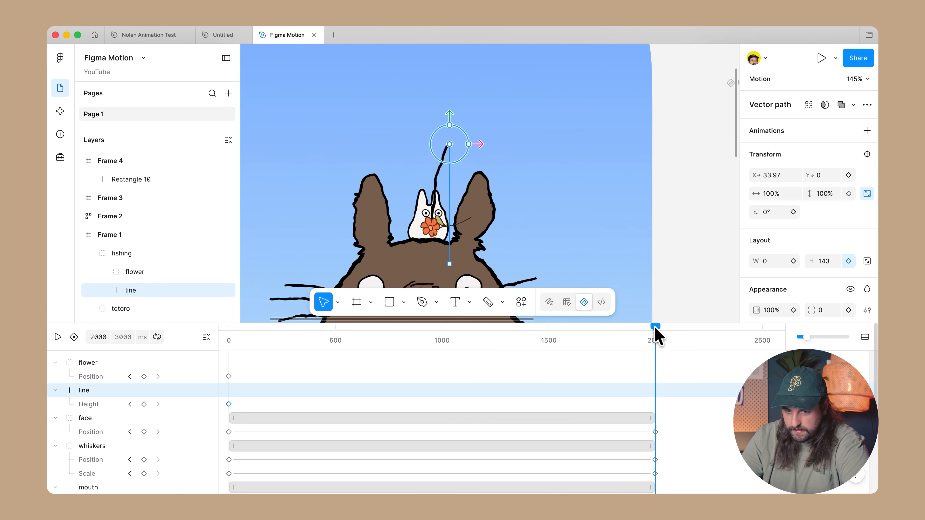
left_click_drag(811, 261, 865, 261)
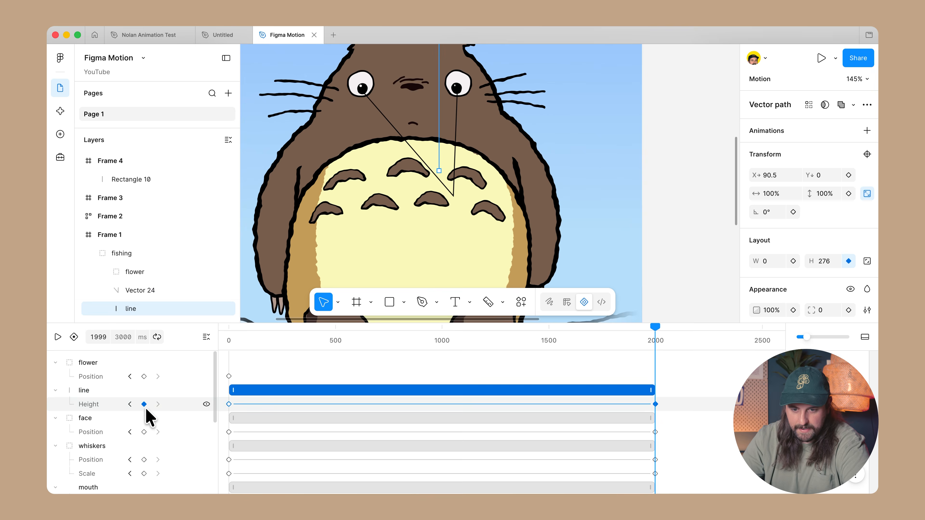
Step: Step between the fishing line's height keyframes and set its end height to 300
left_click(129, 403)
left_click(157, 404)
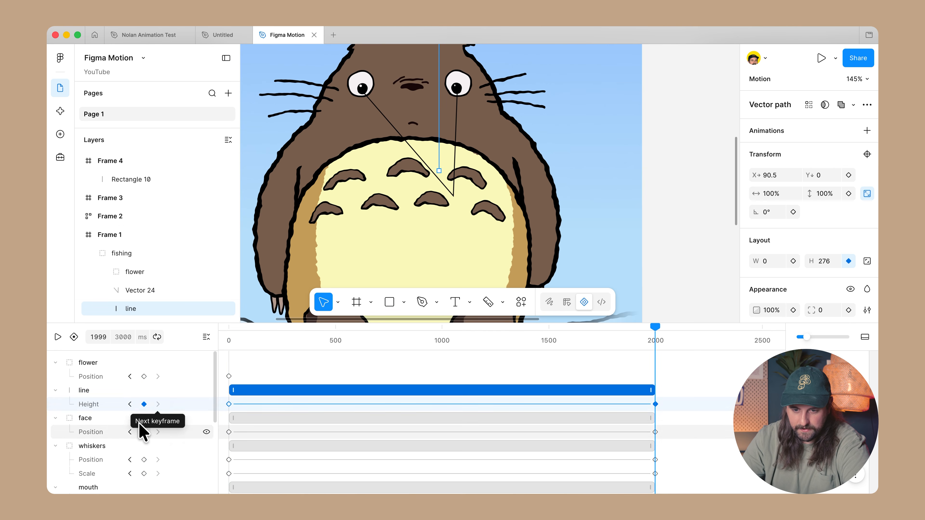
left_click(130, 404)
left_click(158, 404)
left_click(128, 404)
left_click(158, 404)
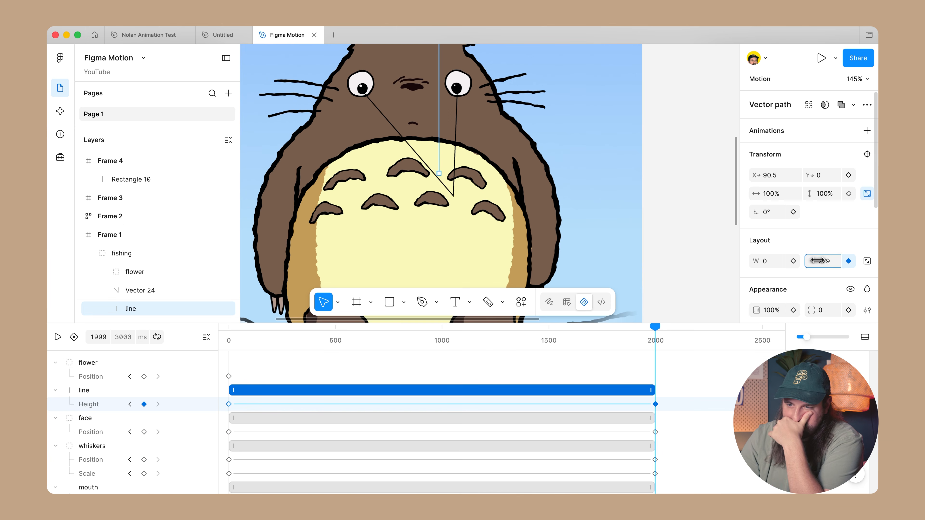
left_click(129, 404)
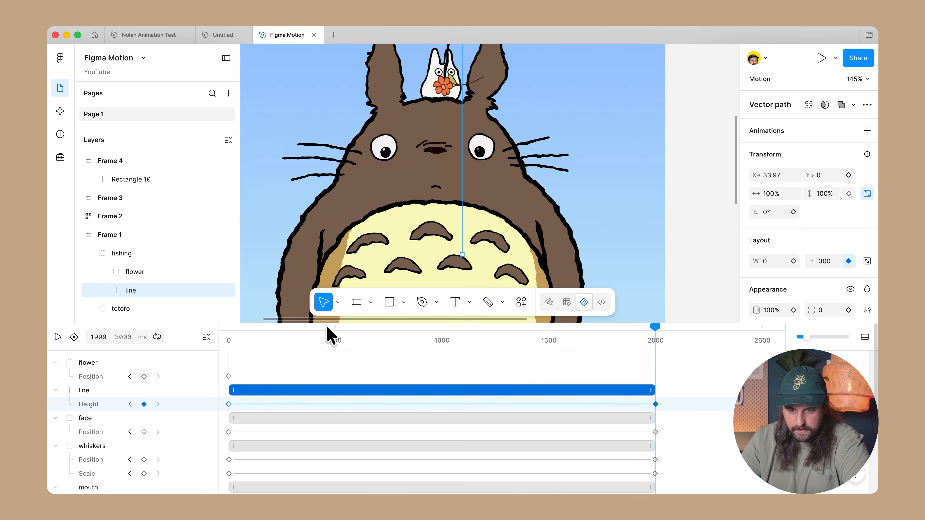
Step: Set the flower's starting position to Y 59 and the fishing line's starting height to 44 at 0 ms
left_click(129, 377)
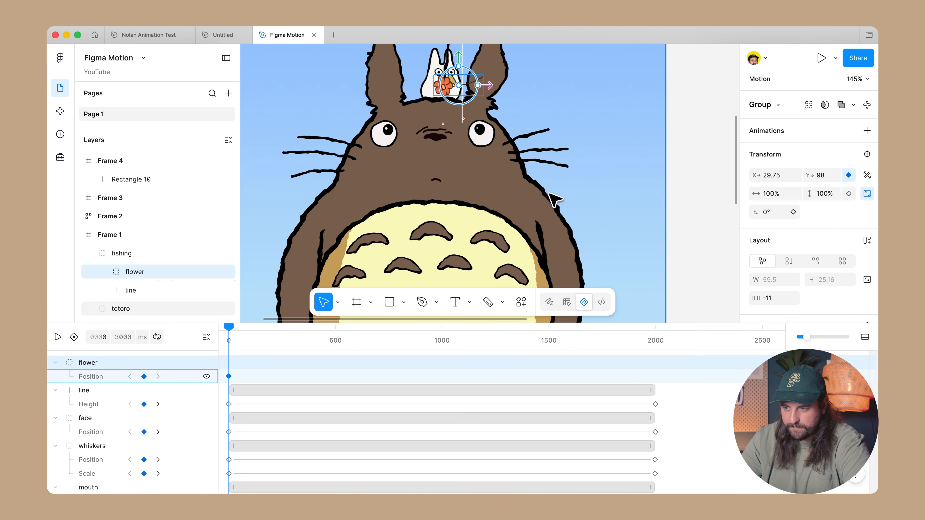
left_click_drag(809, 175, 766, 169)
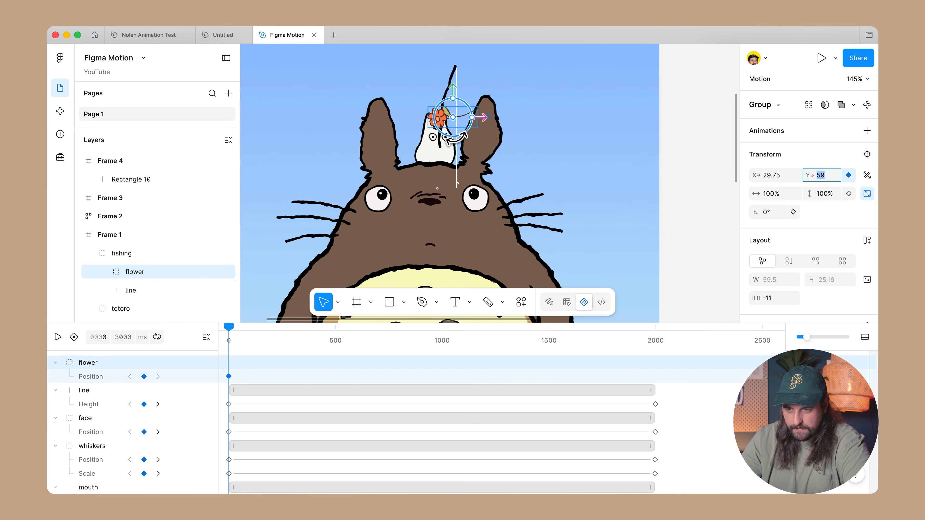
left_click(250, 390)
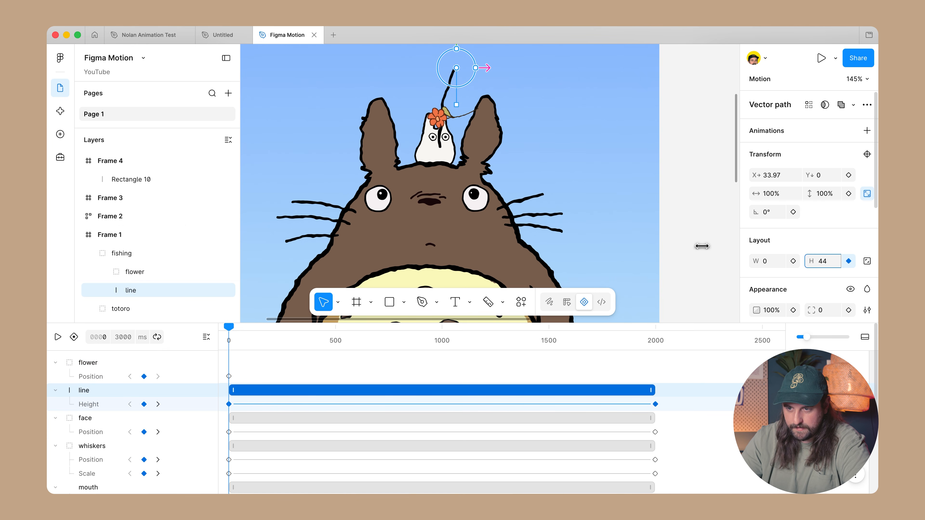
Step: Keyframe the flower's end position at Y 301 at 1999 ms, aligned with the lower end of the fishing line
key("k")
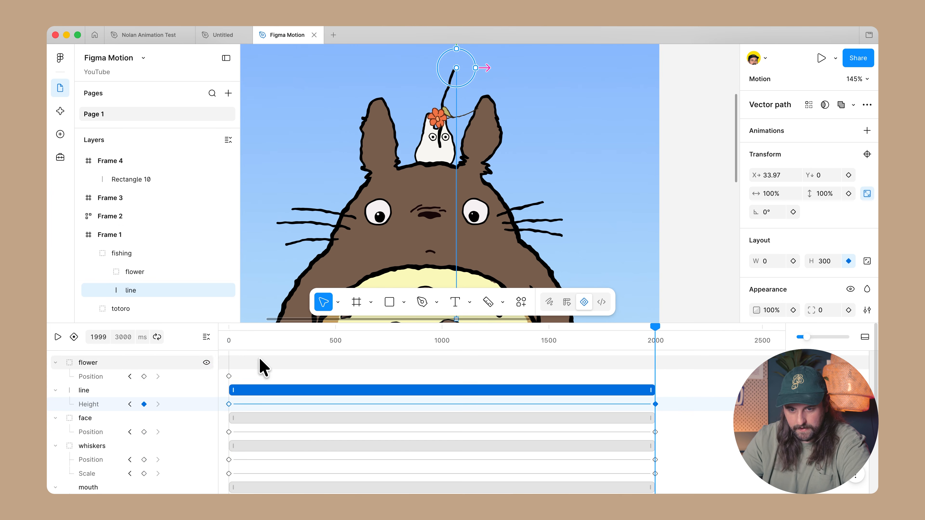
left_click(109, 373)
scroll(546, 182, "down", 5)
mouse_move(803, 174)
left_mouse_down()
mouse_move(842, 162)
mouse_move(808, 173)
left_mouse_up()
key("shift+2")
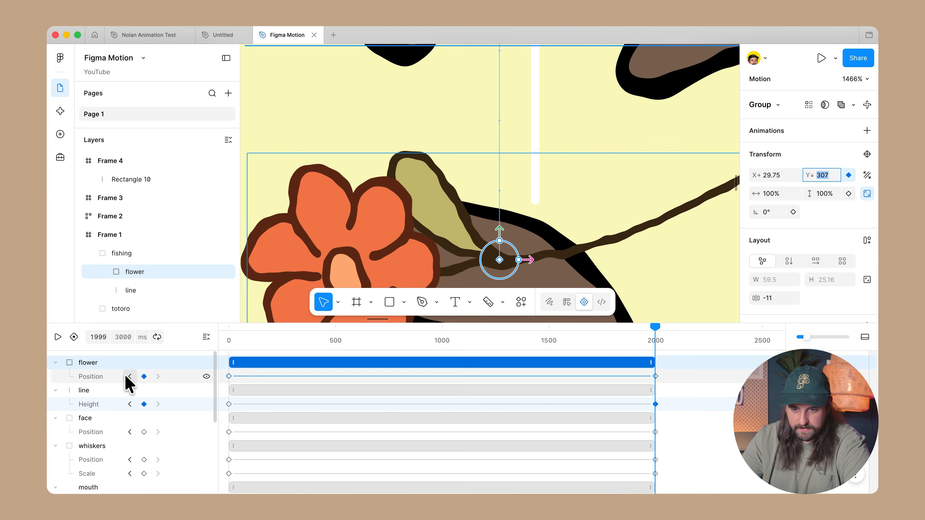
mouse_move(808, 171)
left_mouse_down()
mouse_move(797, 173)
mouse_move(807, 171)
left_mouse_up()
key("shift+1")
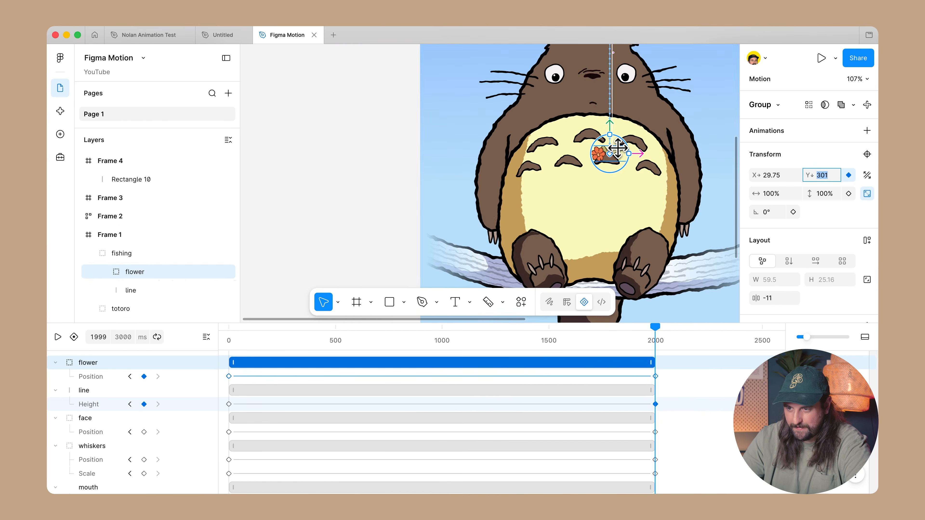
Step: Rewind to the start and play the animation to review the flower, line and face moving together
left_click_drag(635, 335, 128, 355)
left_click(58, 337)
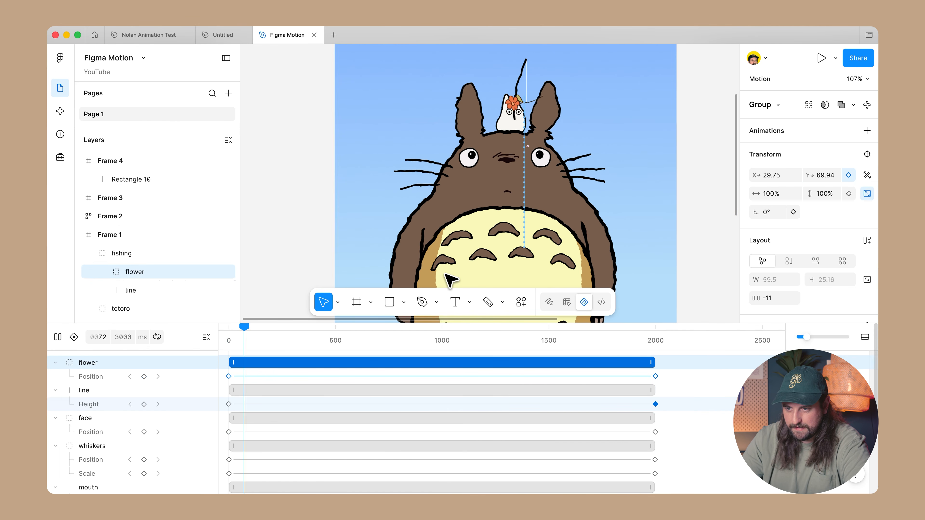
left_click(57, 336)
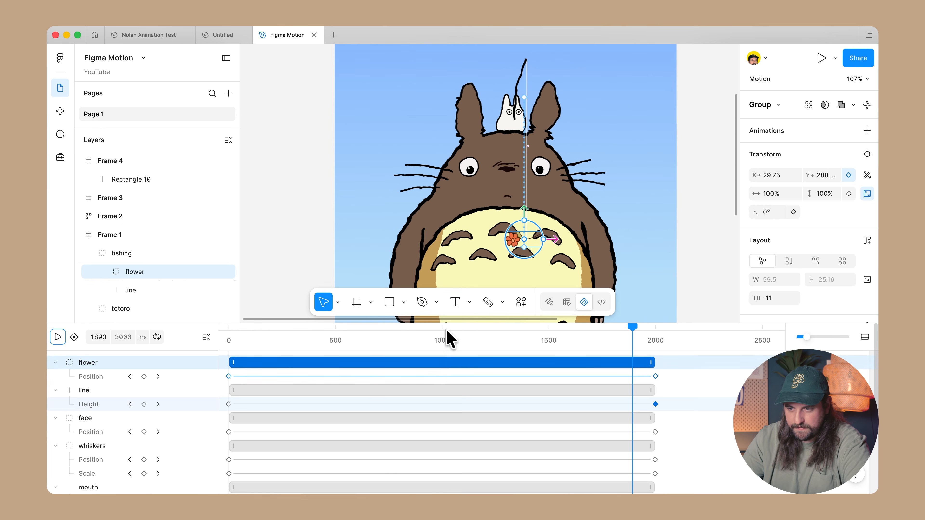
left_click_drag(446, 330, 213, 326)
key("space")
Step: Try to select all keyframes across the timeline to edit their interpolation together
left_click(423, 375)
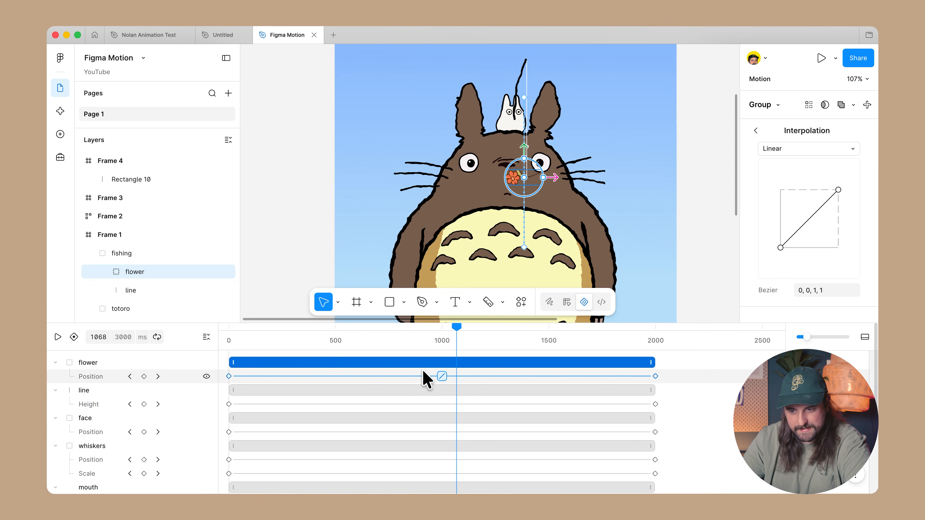
scroll(468, 437, "down", 5)
key("super+a")
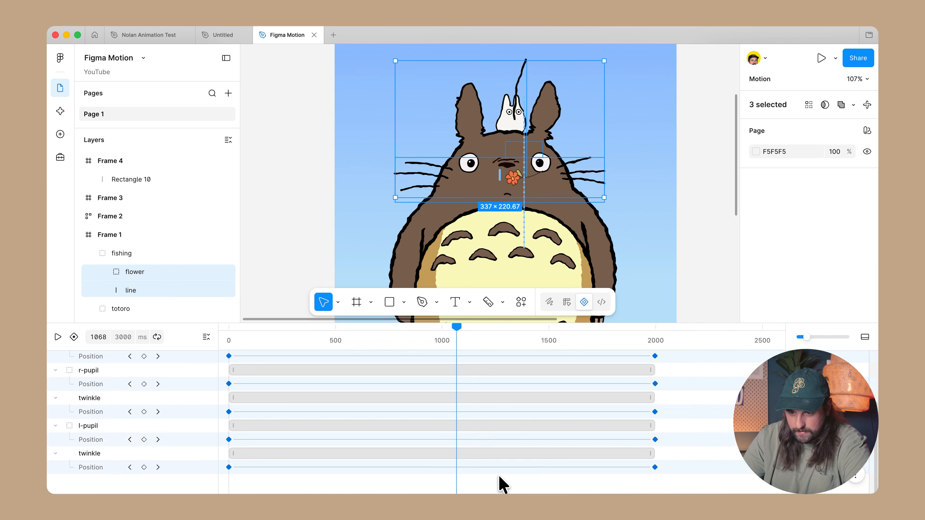
scroll(526, 445, "up", 5)
scroll(405, 393, "down", 5)
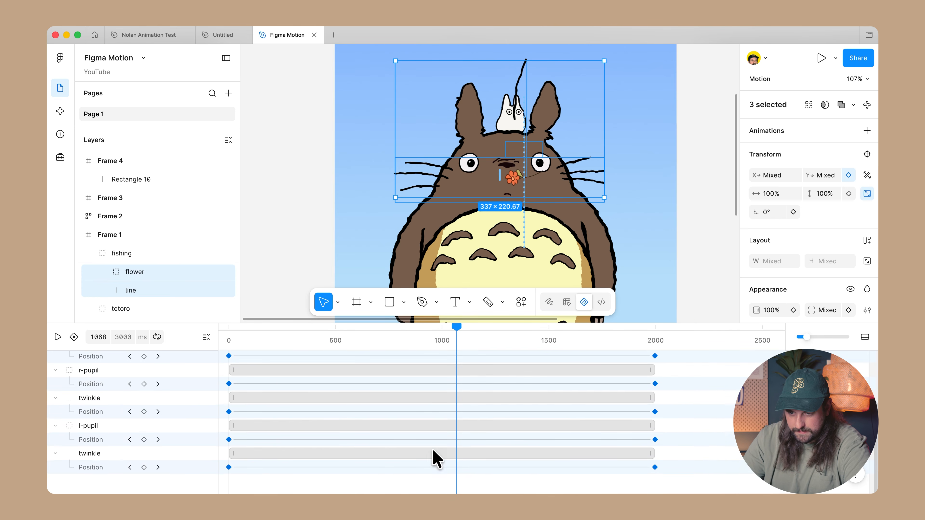
left_click(437, 473)
scroll(510, 423, "up", 5)
key("super+a")
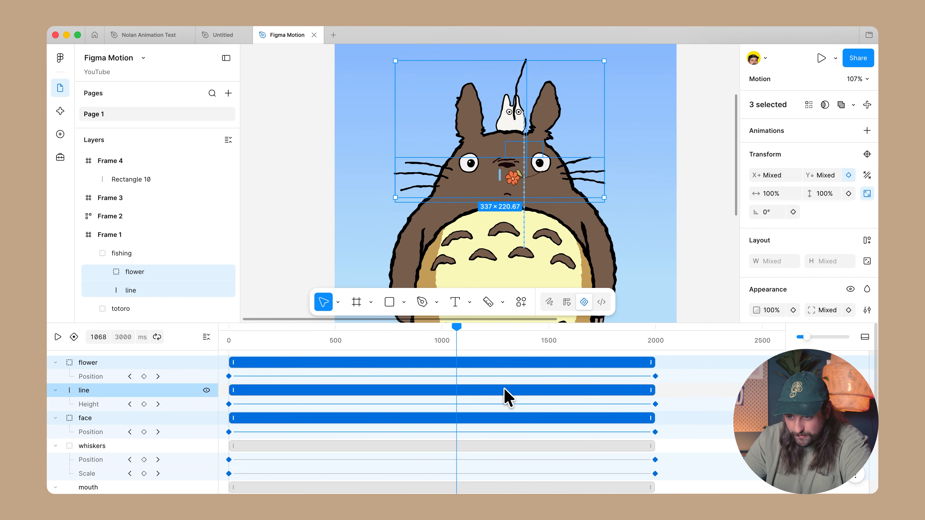
scroll(816, 291, "down", 2)
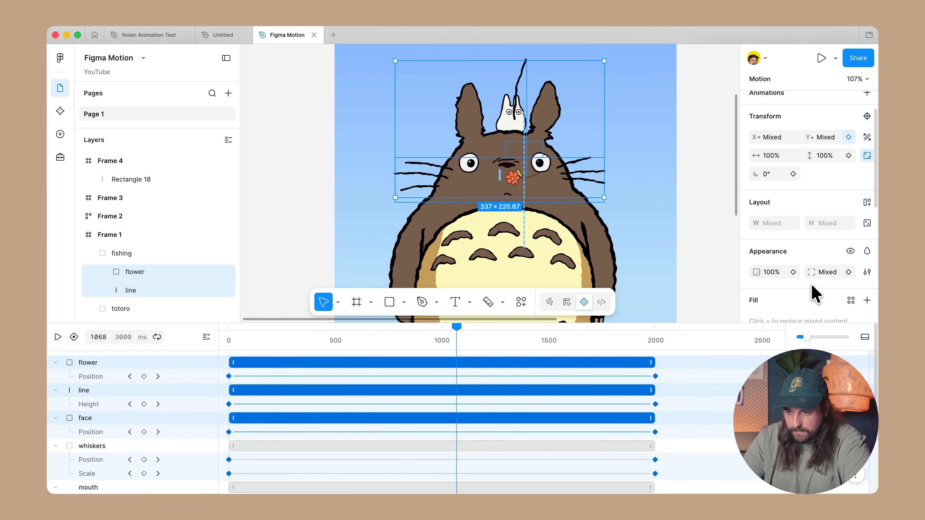
Step: Select the interpolation segments of every animated track together: flower, line, face, whiskers position and scale, mouth, both pupils and both twinkles
left_click(440, 377)
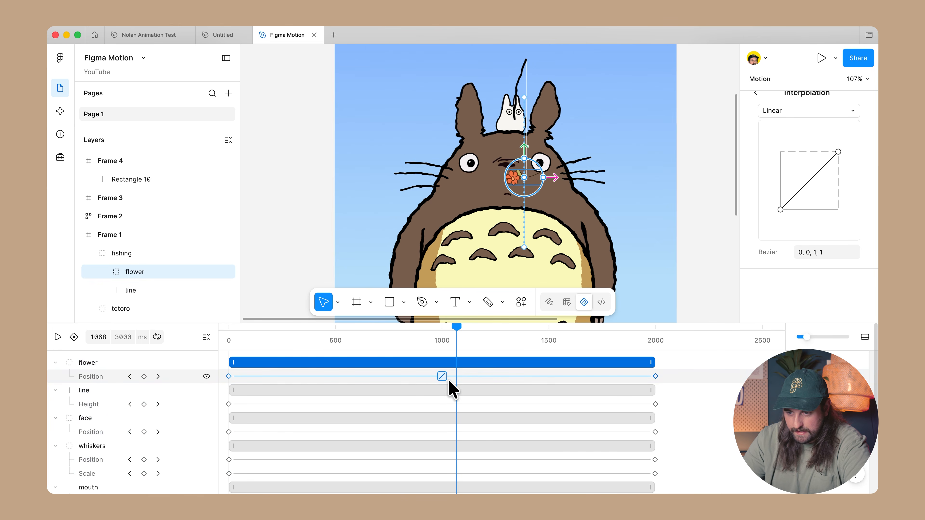
left_click(445, 404, "shift")
left_click(445, 432, "shift")
scroll(449, 437, "down", 2)
left_click(443, 420, "shift")
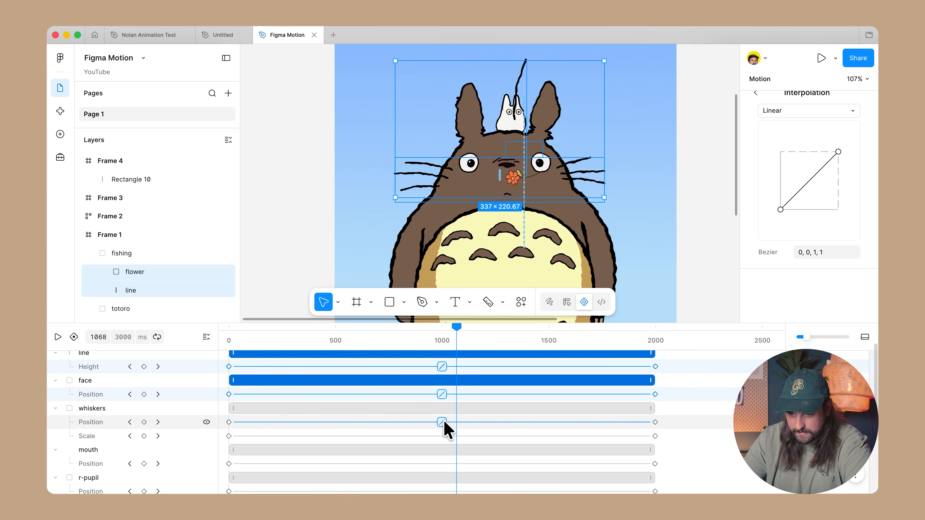
left_click(443, 433, "shift")
scroll(445, 435, "down", 2)
left_click(442, 409, "shift")
left_click(442, 439, "shift")
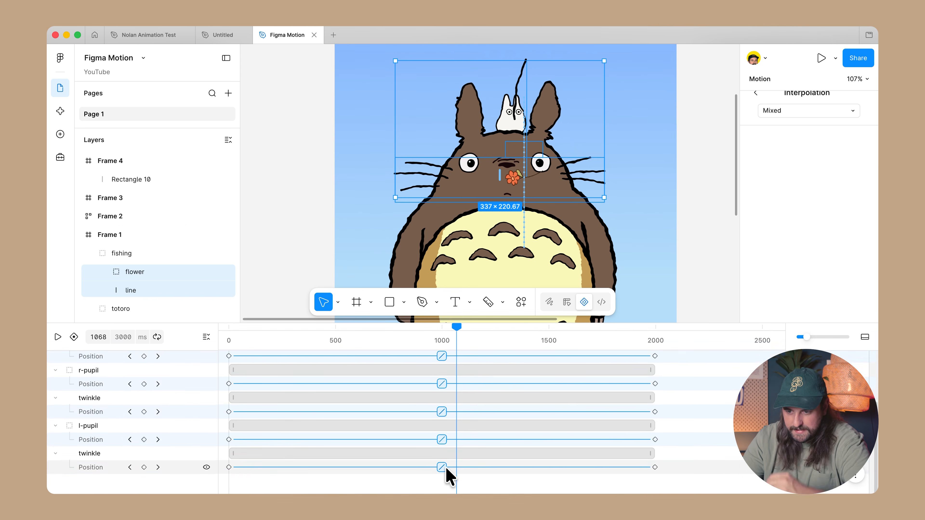
scroll(473, 450, "up", 3)
scroll(475, 449, "up", 2)
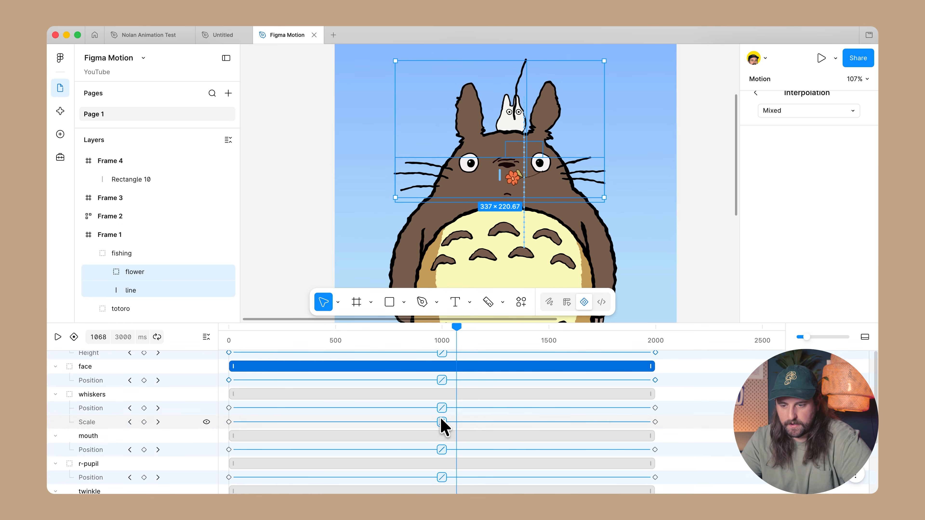
Step: Shape the selected segments' interpolation into a custom bezier S-curve of about 0.58, -0.01, 0.4, 1
left_click(783, 111)
left_click(786, 115)
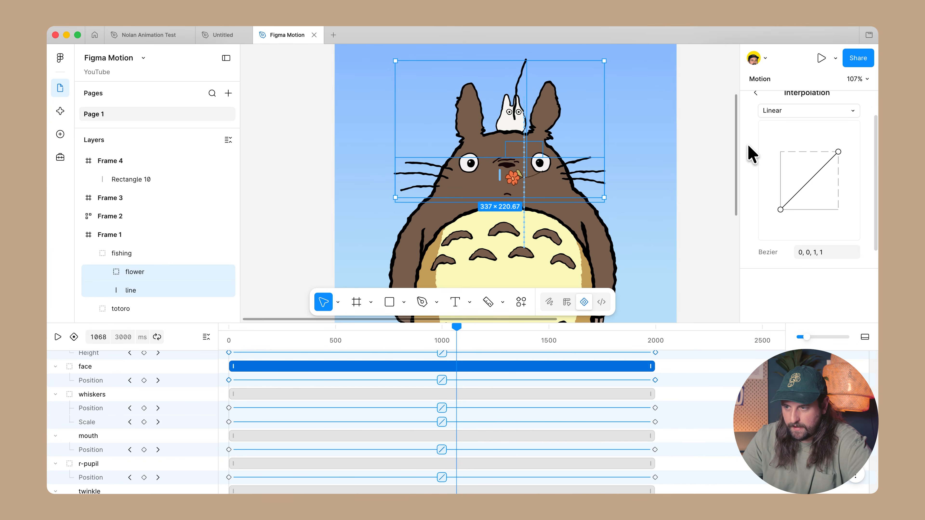
left_click(791, 113)
left_click(747, 169)
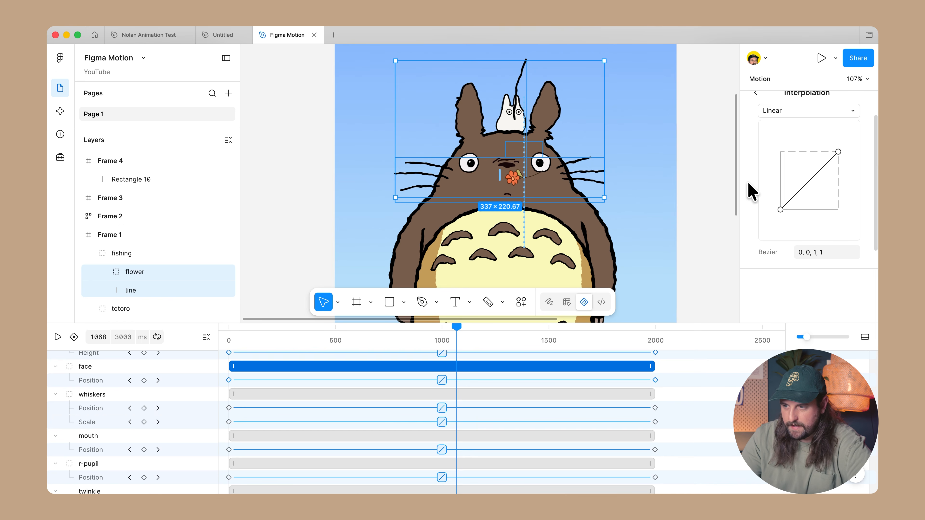
left_click_drag(782, 212, 813, 210)
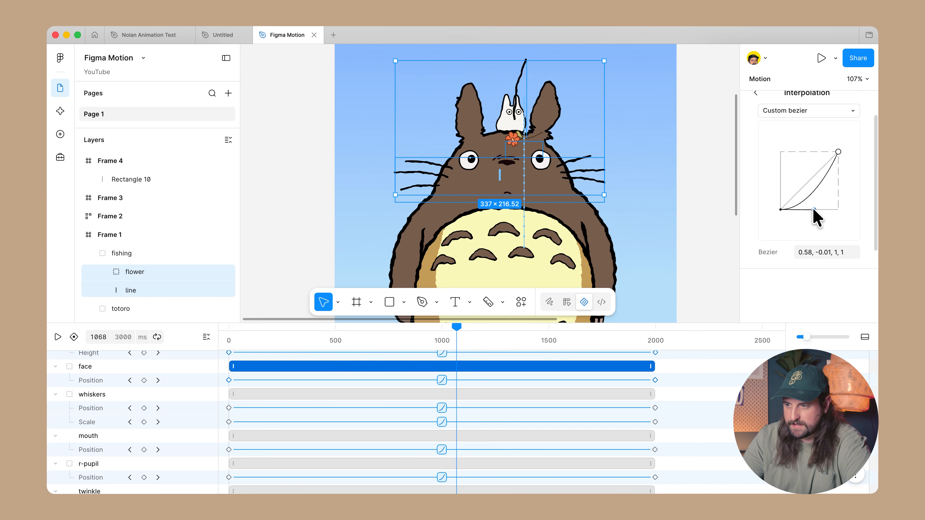
left_click_drag(830, 150, 803, 151)
Step: Preview the easing from the start and reshape the curve to about 0.25, 0, 0.2, 1
left_click(228, 332)
key("space")
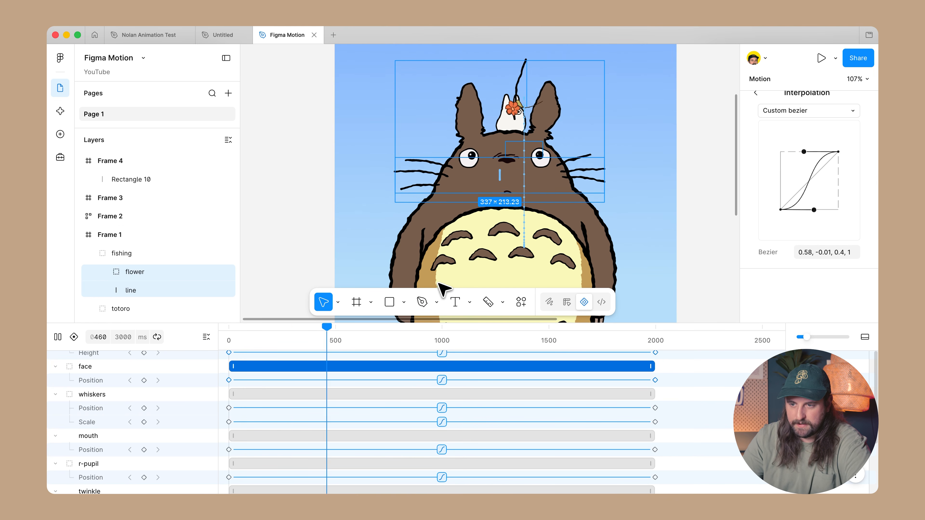
key("space")
left_click_drag(803, 151, 791, 152)
key("space")
key("space")
left_click_drag(781, 152, 792, 152)
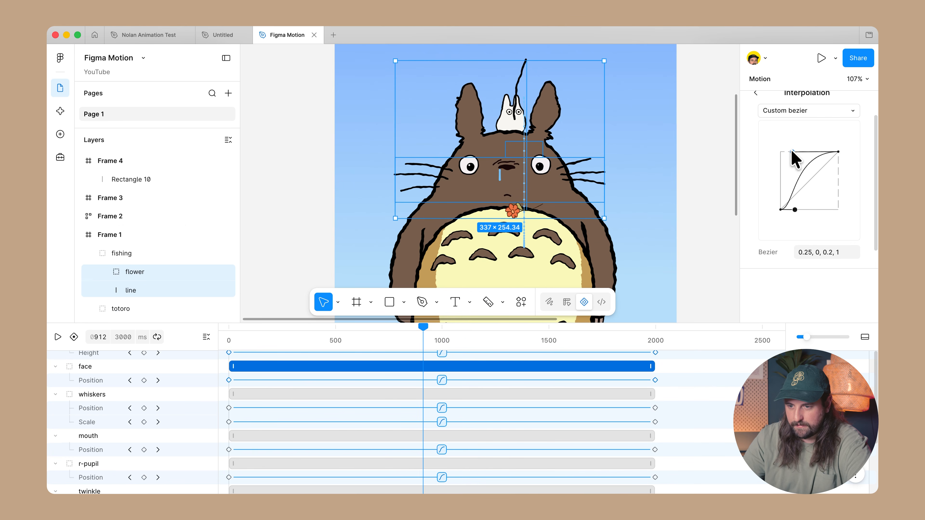
Step: Play the animation again to review the eased motion of the flower, line and face within the whole frame
key("space")
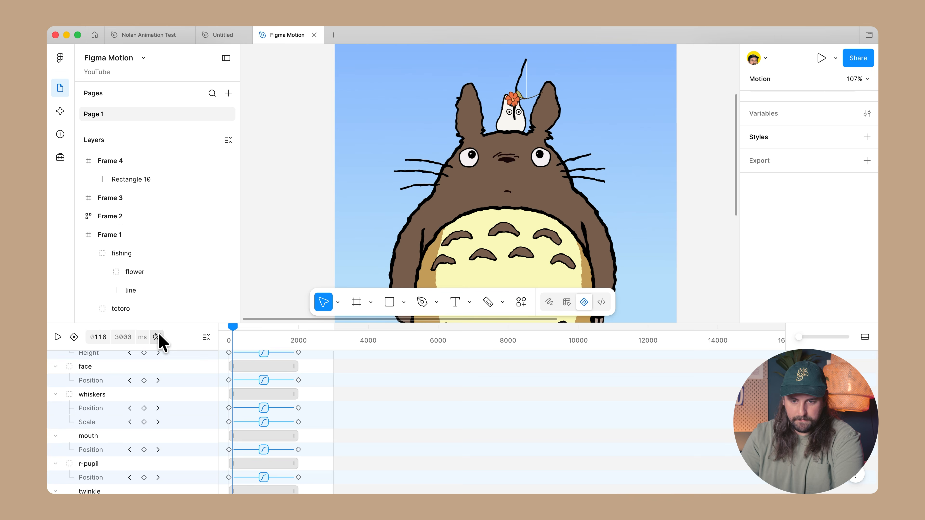
key("space")
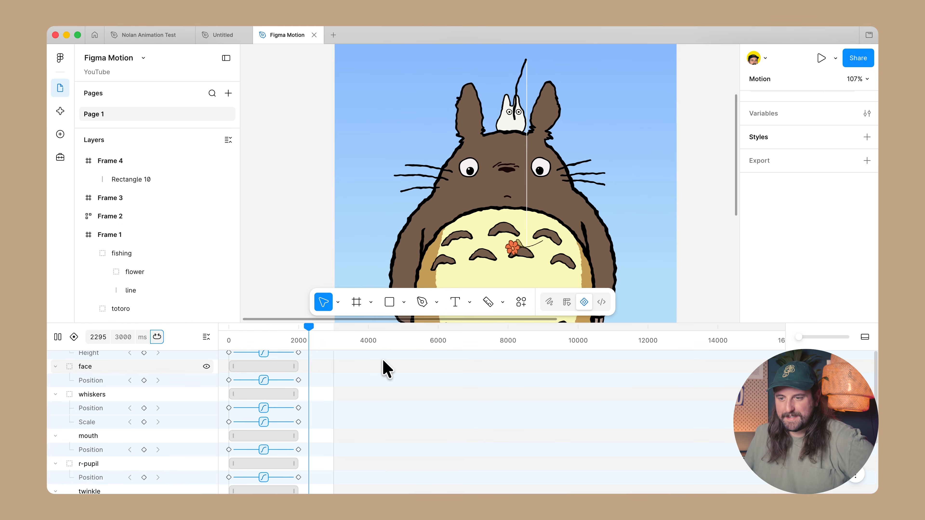
scroll(337, 233, "down", 6)
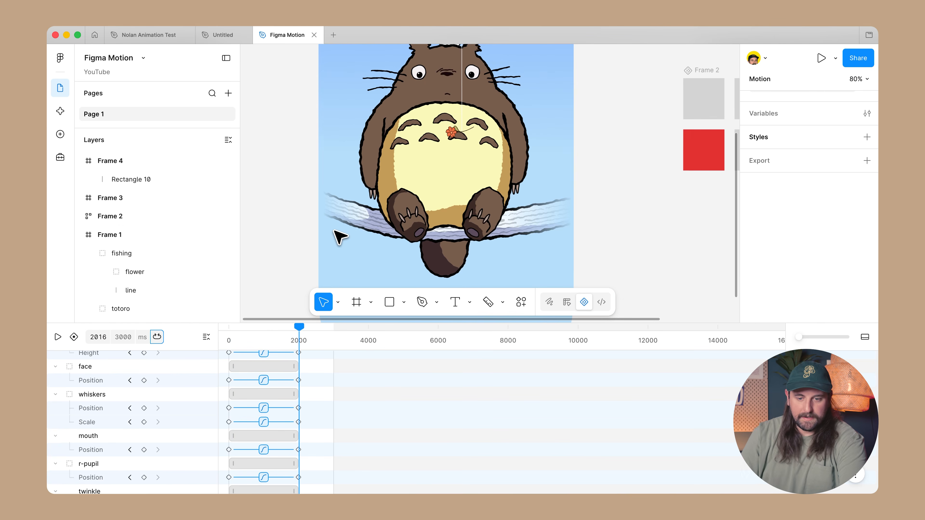
scroll(310, 250, "up", 3)
scroll(310, 251, "left", 2)
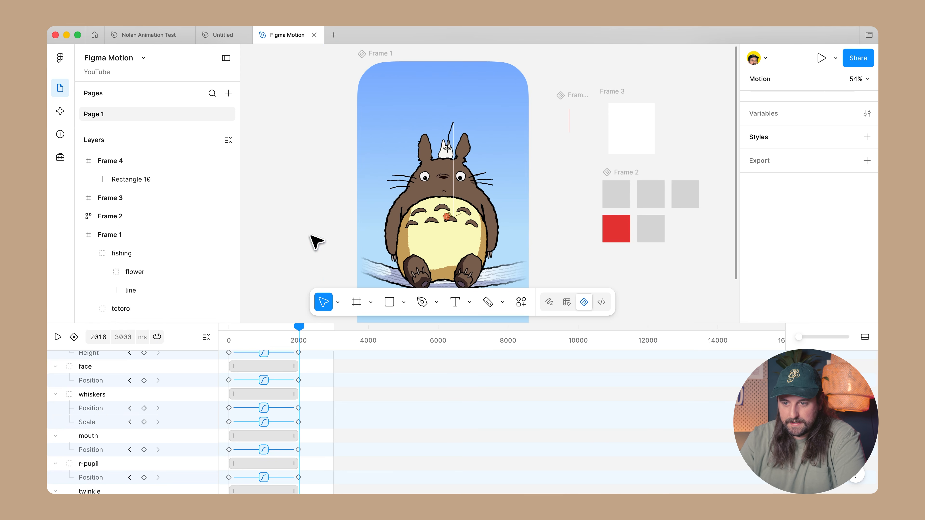
Step: Select Totoro's right and left ears in turn and try rotating the left ear
left_click(430, 157, "super")
scroll(431, 161, "up", 5)
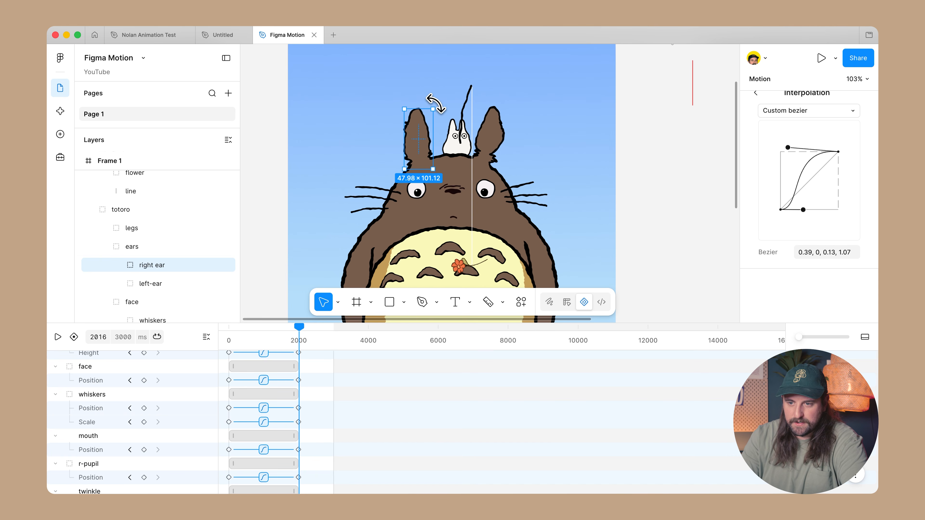
left_click(497, 138)
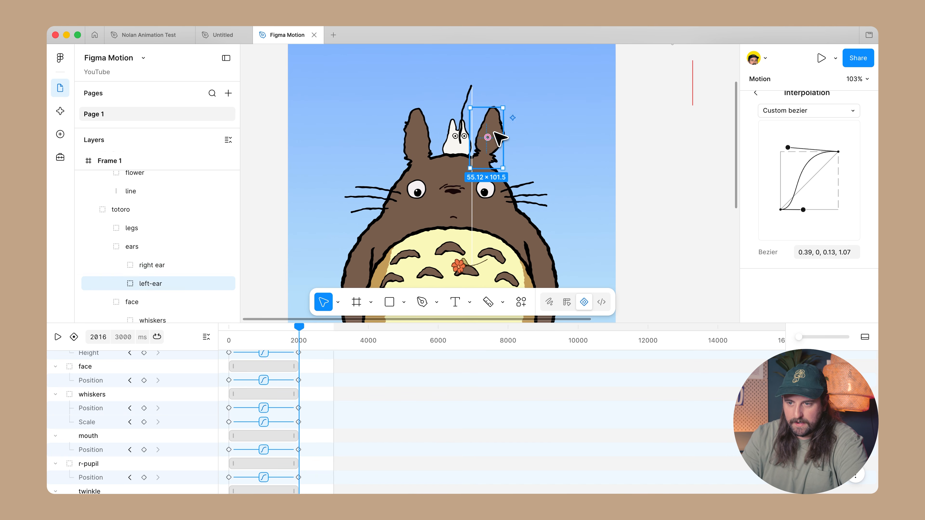
left_click_drag(508, 102, 518, 95)
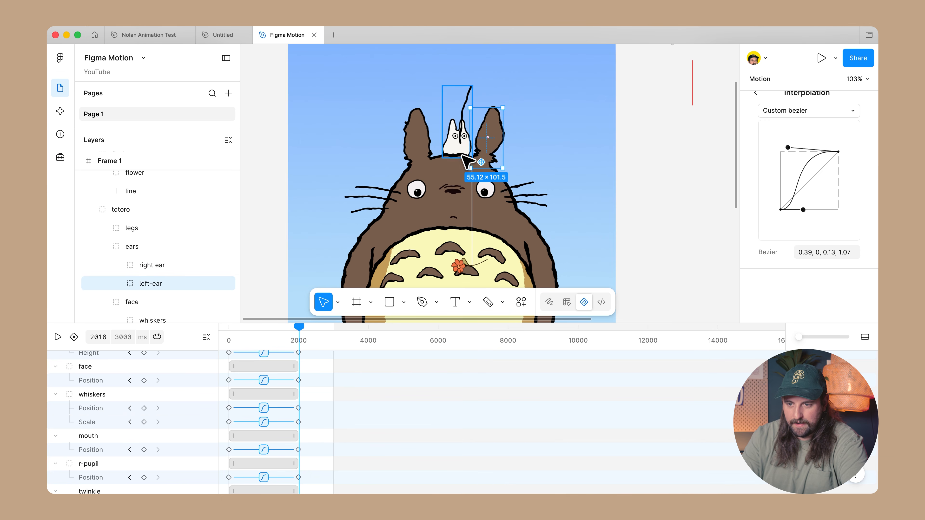
Step: Select Totoro's tail and try raising its transform origin and rotating the tail around it
scroll(437, 248, "down", 5)
scroll(437, 248, "up", 2)
scroll(490, 236, "down", 3)
left_click(514, 224)
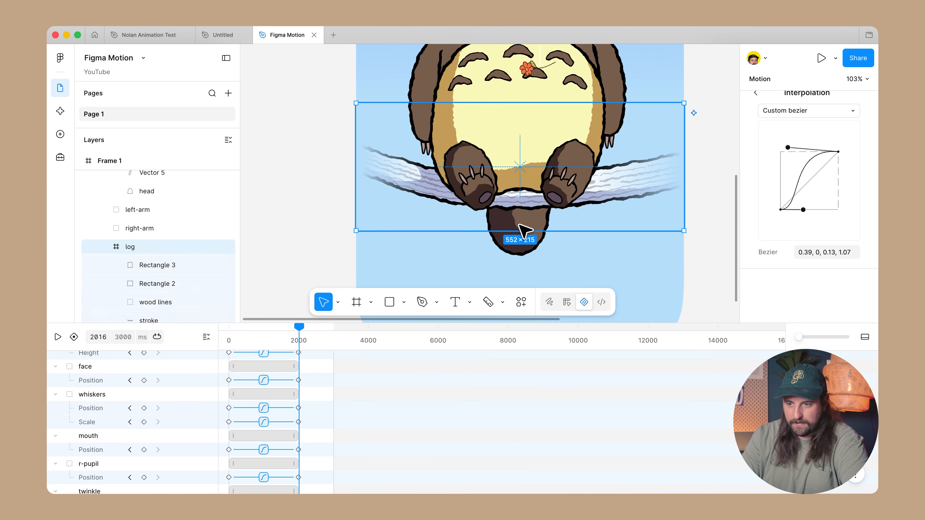
left_click(519, 245)
key("alt")
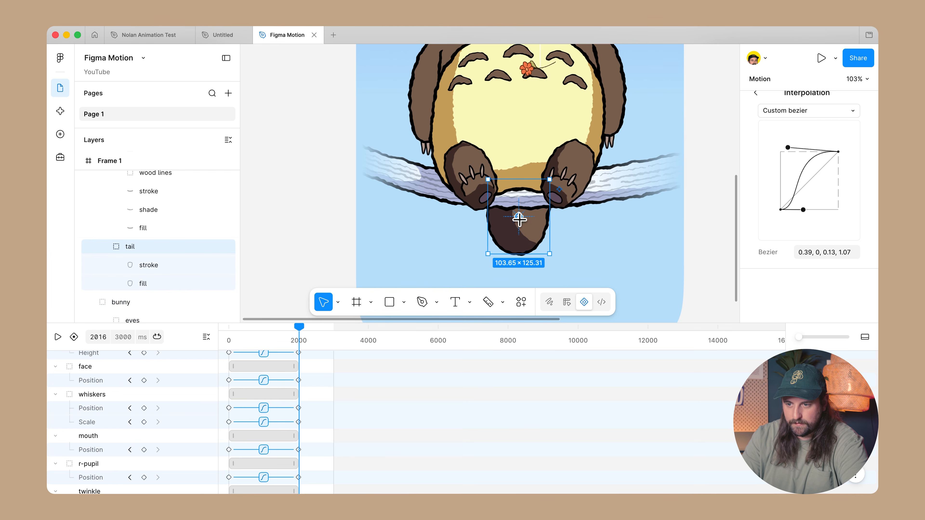
left_click_drag(518, 217, 519, 206)
left_click_drag(552, 261, 543, 291)
Step: Finish with the Totoro layers, switch from motion mode to design mode and clear the selection
scroll(547, 252, "down", 5)
scroll(540, 255, "up", 2)
key("Escape")
left_click(539, 255)
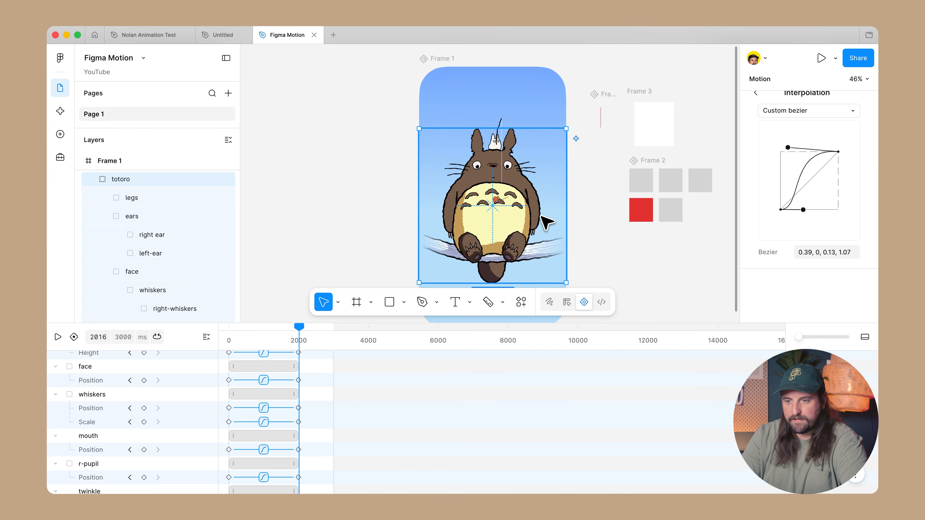
scroll(510, 222, "down", 3)
scroll(510, 222, "right", 3)
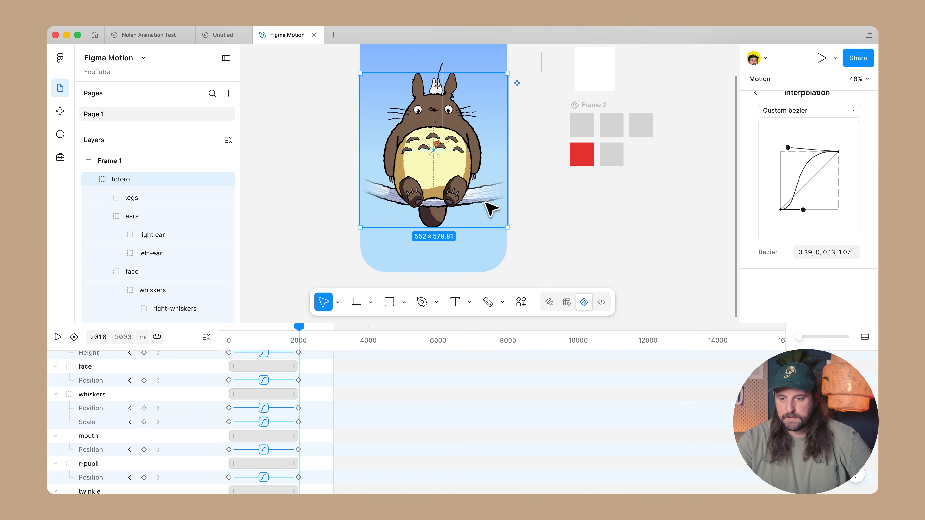
left_click(567, 302)
left_click(547, 233)
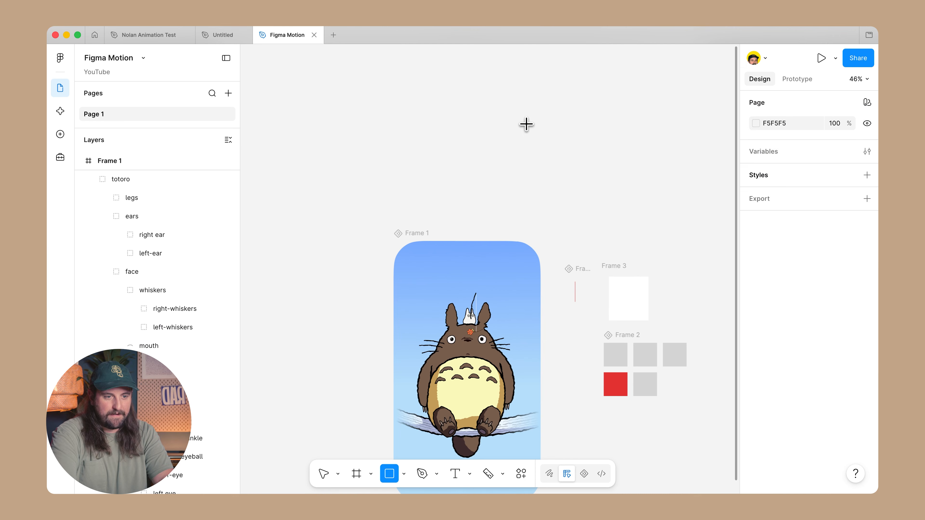
Step: Draw a 252 × 252 rectangle above Frame 1 to check its export formats, and remove it
left_click_drag(526, 124, 595, 192)
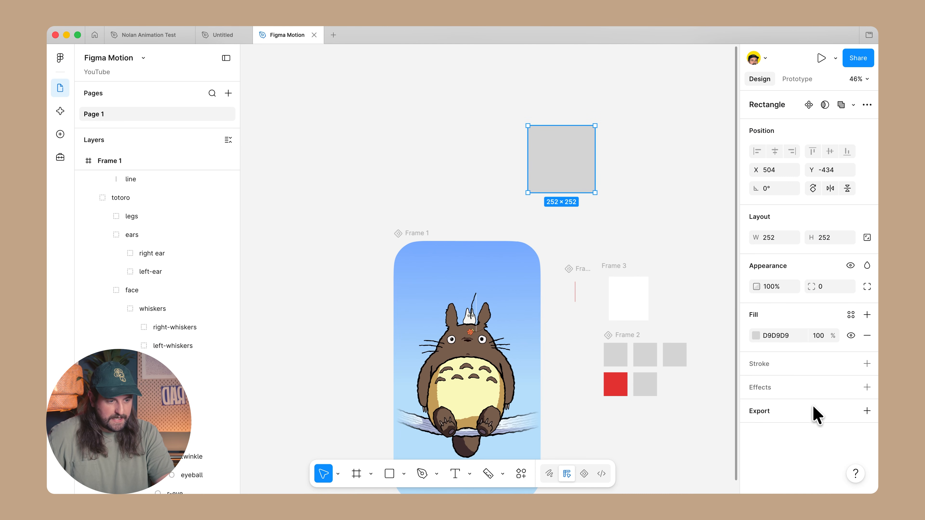
left_click(867, 411)
scroll(757, 423, "down", 1)
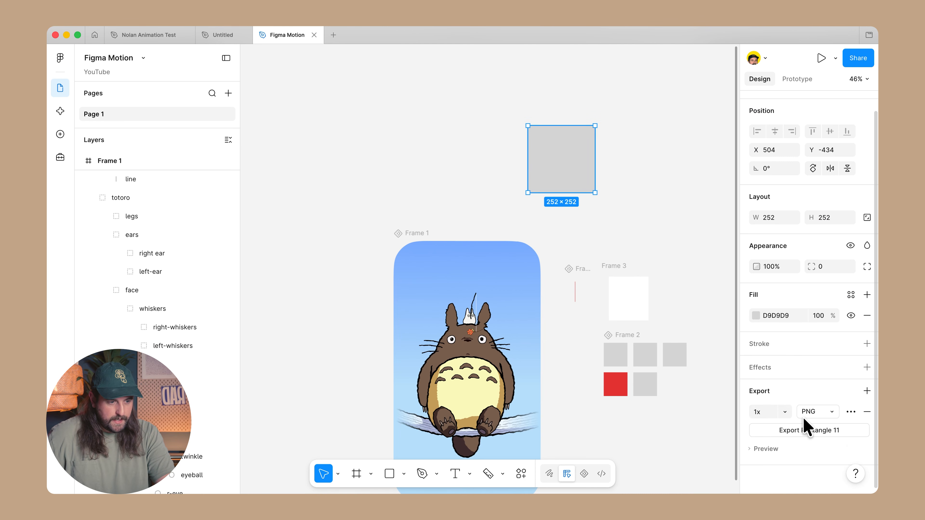
left_click(814, 412)
left_click(790, 402)
left_click(868, 413)
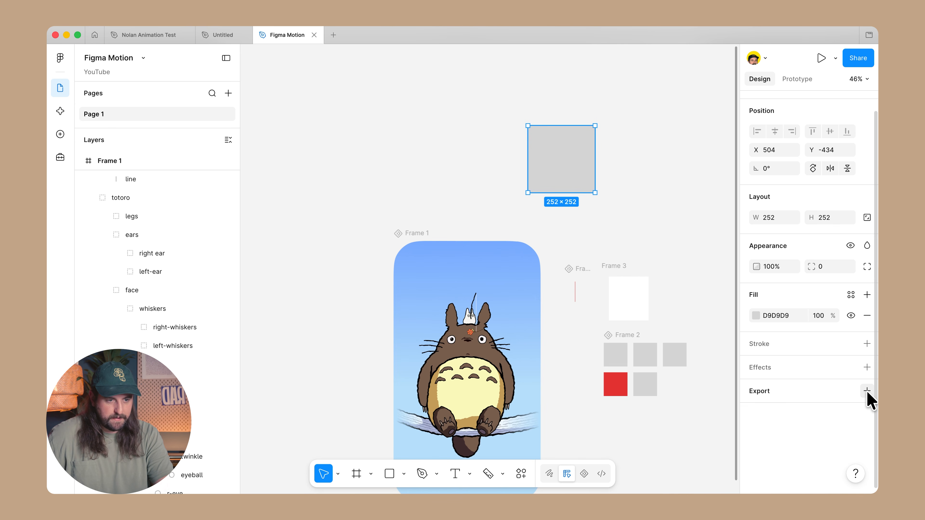
key("Delete")
Step: Add a static export setting to Frame 1 to check the available formats, and remove the setting
scroll(596, 223, "down", 3)
scroll(596, 223, "right", 3)
scroll(323, 175, "up", 5)
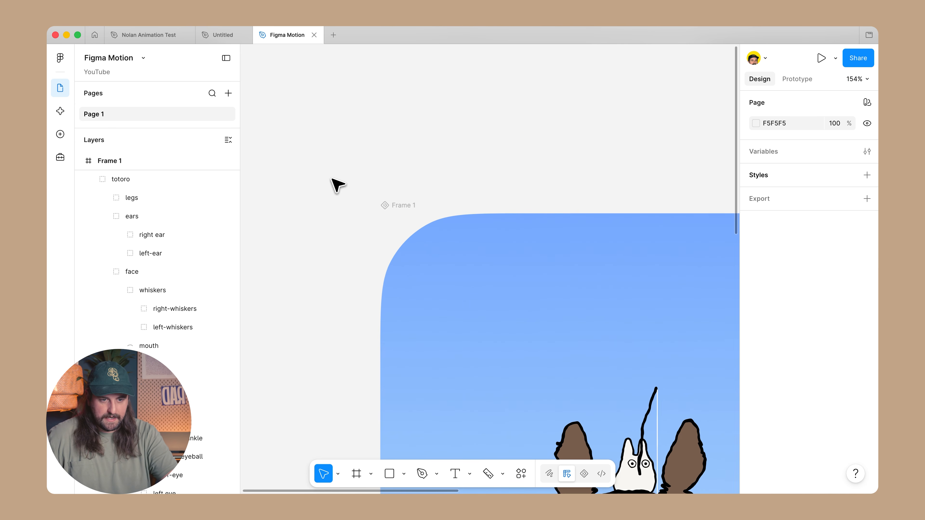
scroll(384, 206, "down", 5)
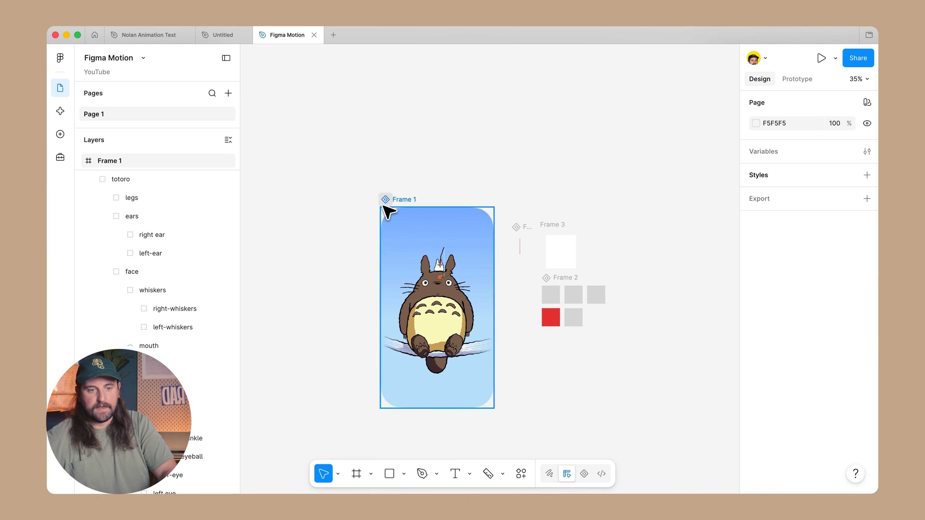
left_click(404, 202)
scroll(801, 334, "down", 3)
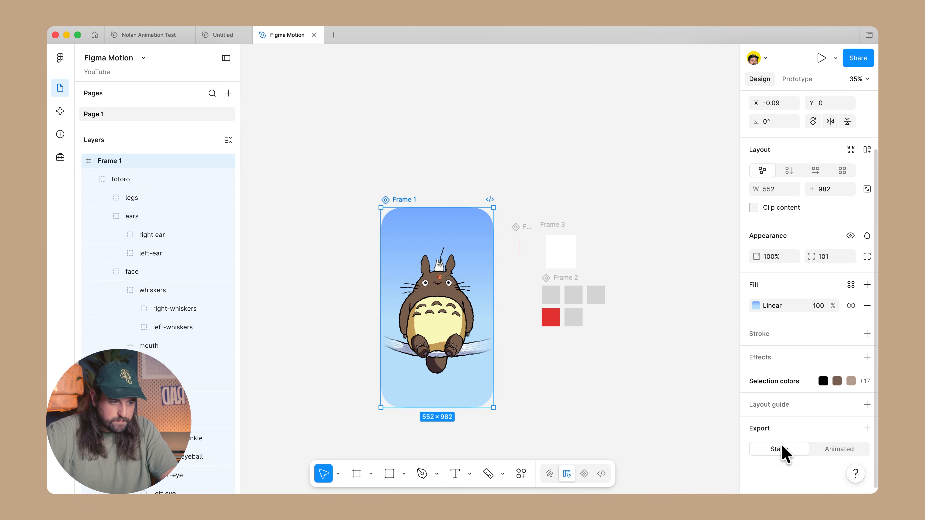
left_click(866, 428)
scroll(841, 429, "down", 2)
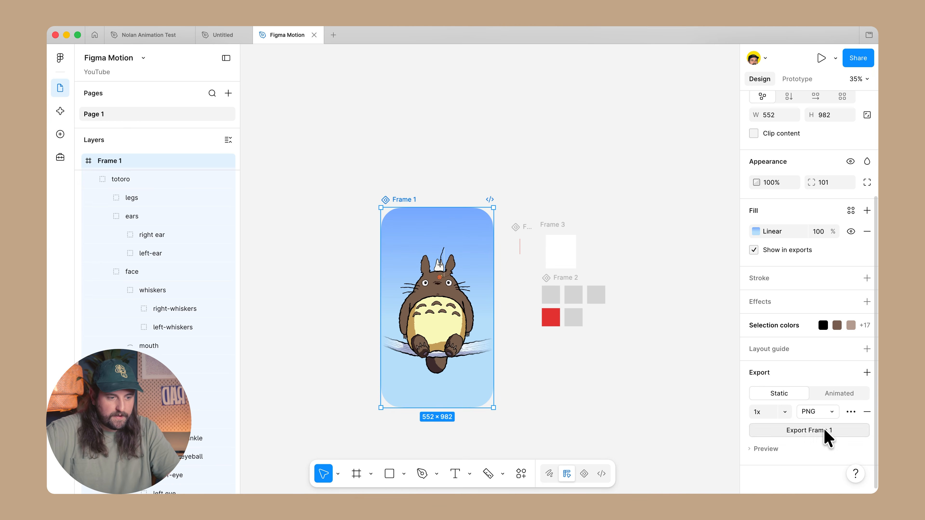
left_click(821, 411)
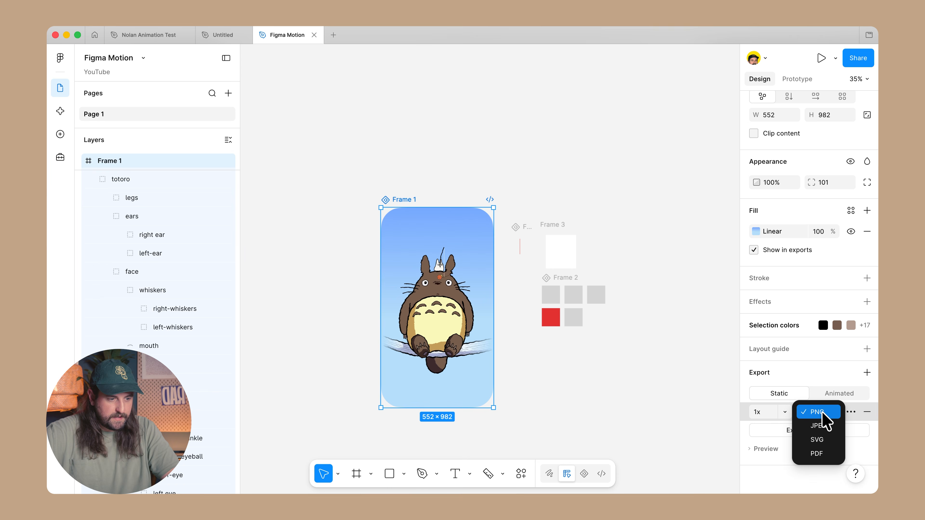
left_click(867, 413)
left_click(867, 413)
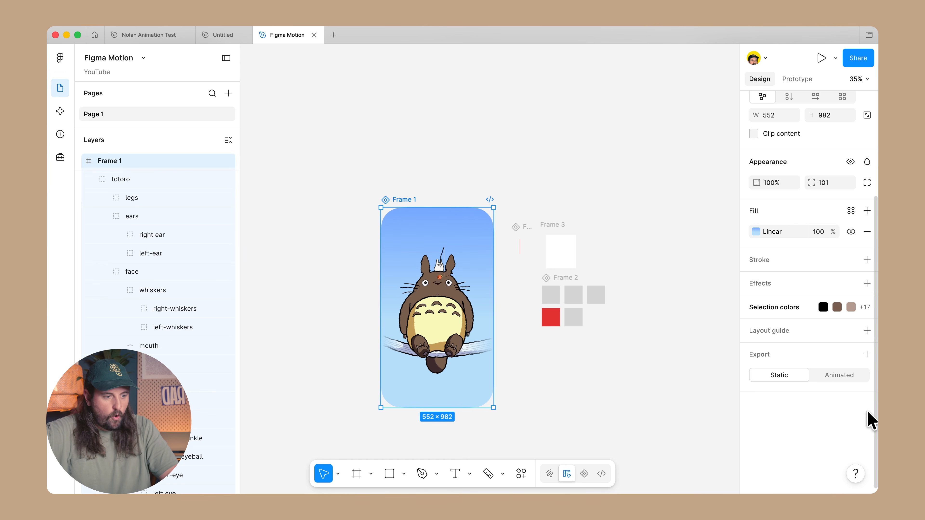
Step: Switch Frame 1's export from static to animated and check the available file formats
left_click(833, 379)
scroll(768, 420, "down", 2)
left_click(852, 350)
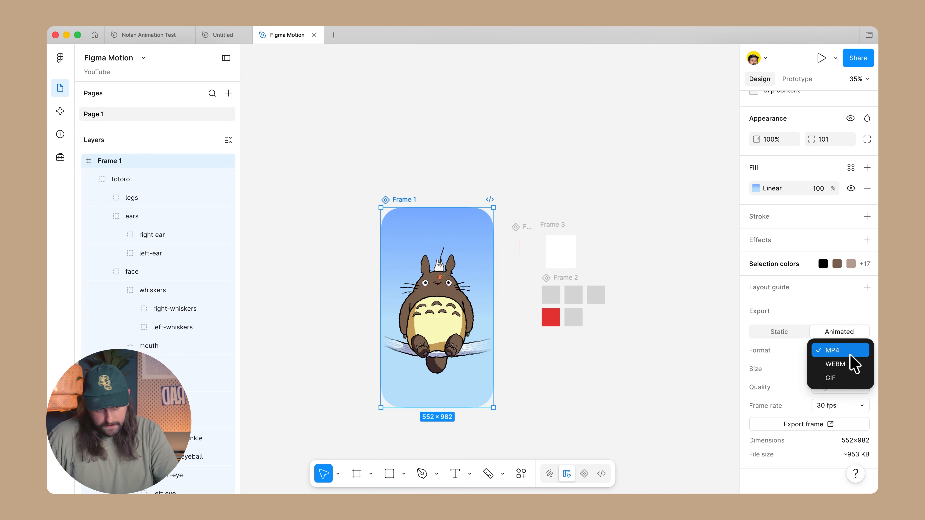
left_click(755, 363)
Step: Set the animated export format to GIF and check its frame rate options
left_click(855, 349)
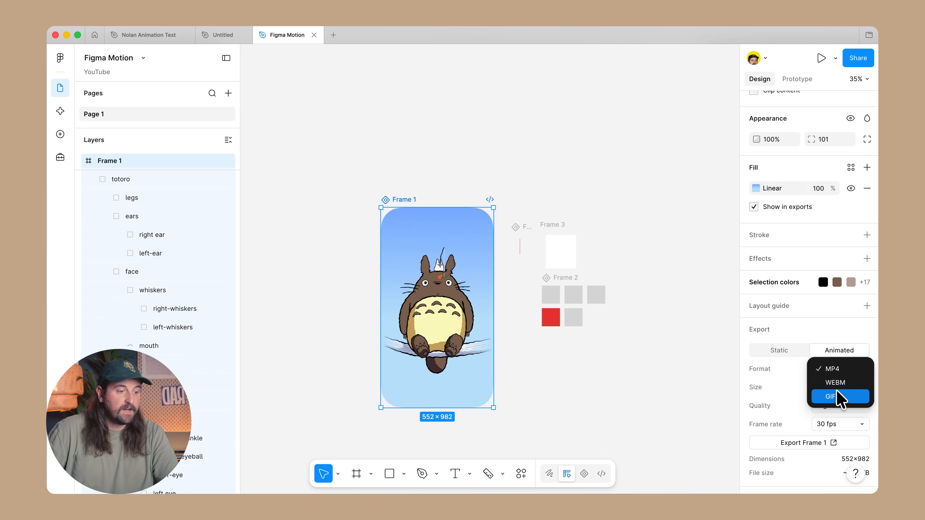
left_click(842, 396)
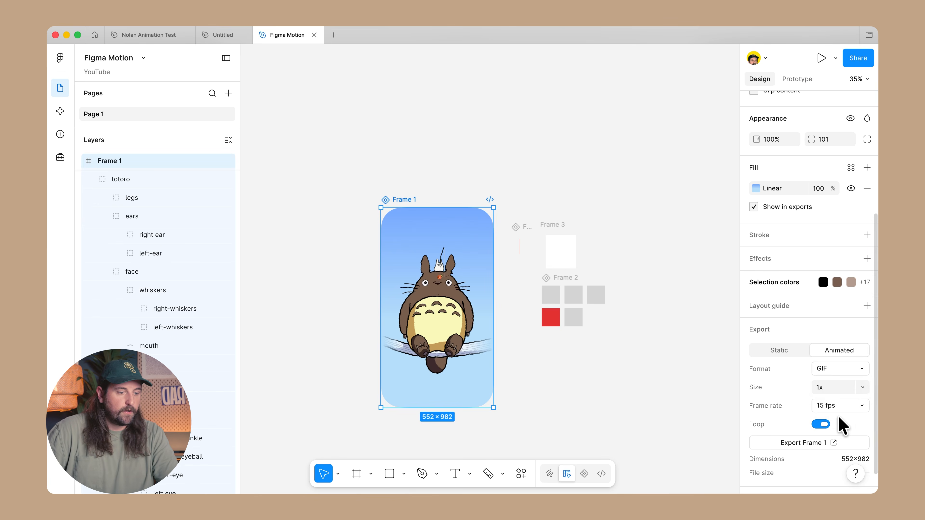
left_click(833, 406)
left_click(795, 383)
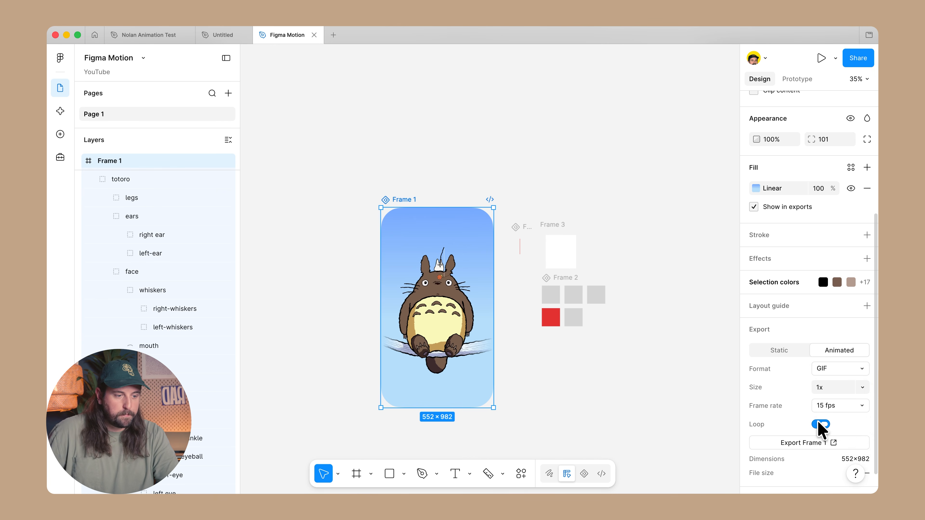
scroll(820, 428, "down", 1)
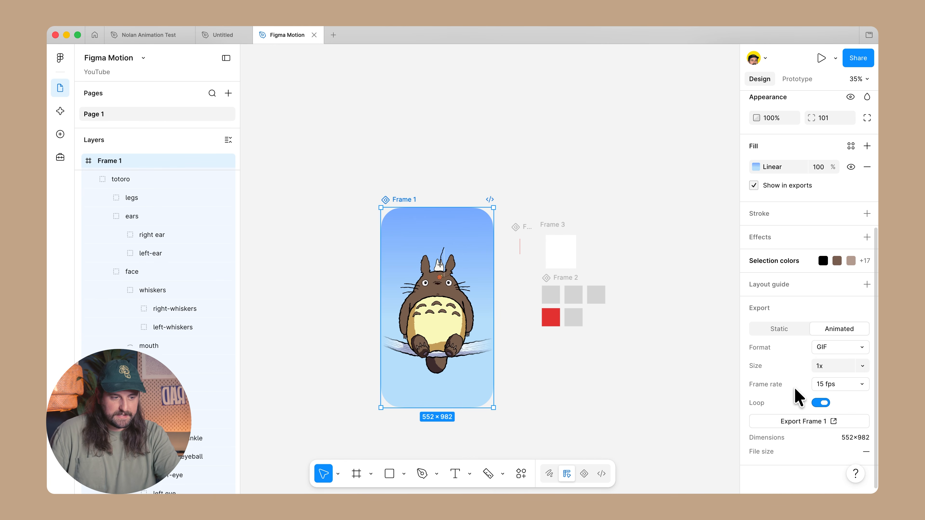
Step: Check the size options for the animated export and set the size to 1x
left_click(862, 365)
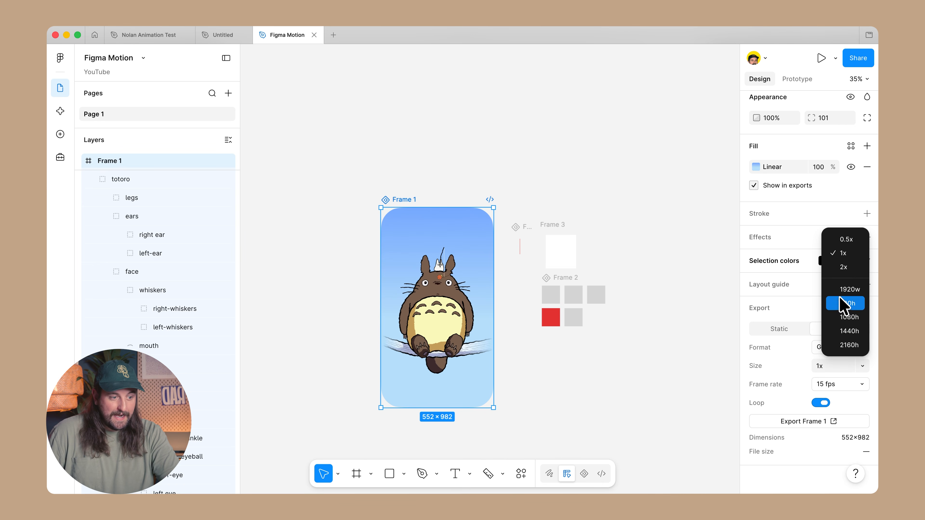
left_click(844, 254)
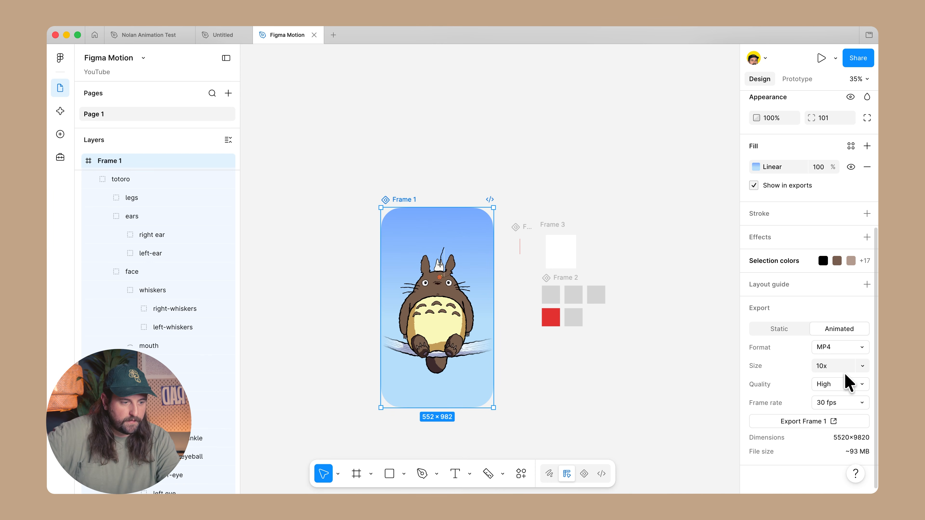
left_click(862, 366)
left_click(842, 253)
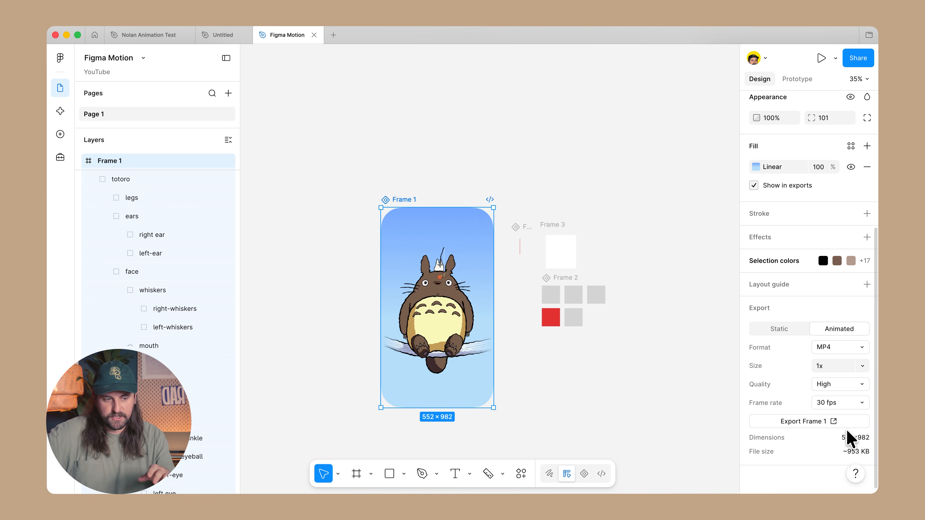
Step: Check the export quality options, keeping High, and set the frame rate to 12 fps
left_click(856, 386)
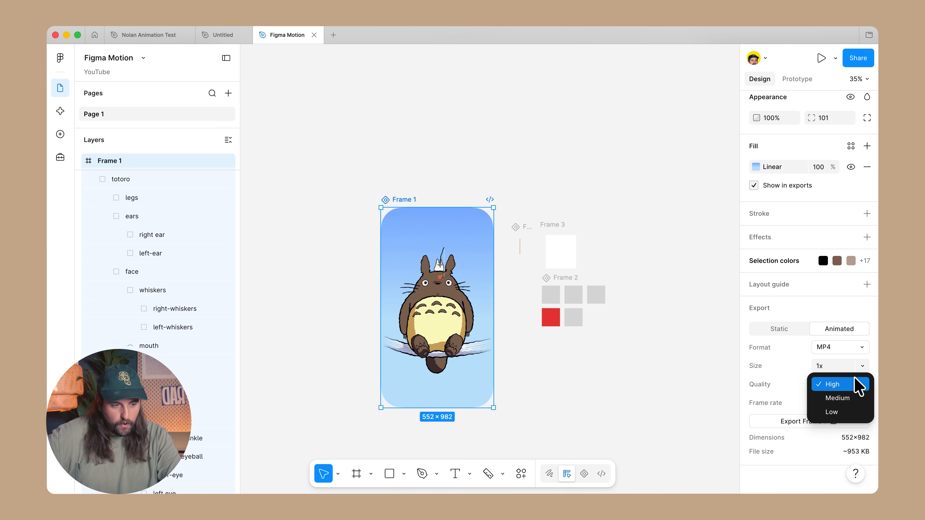
left_click(794, 398)
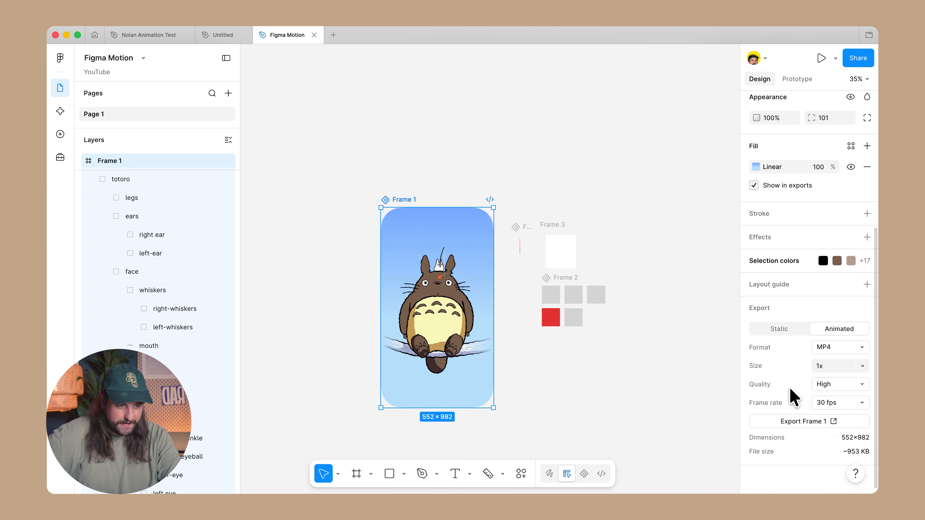
left_click(821, 401)
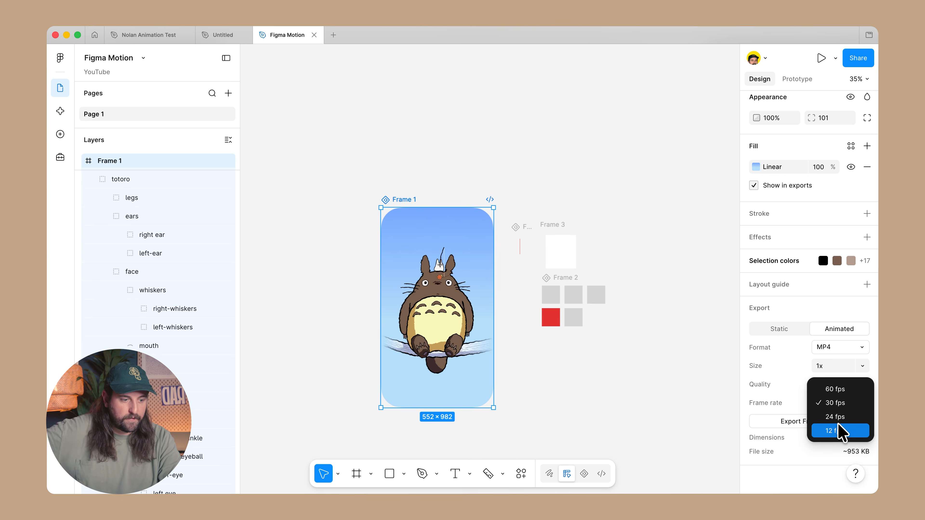
left_click(835, 431)
left_click(824, 404)
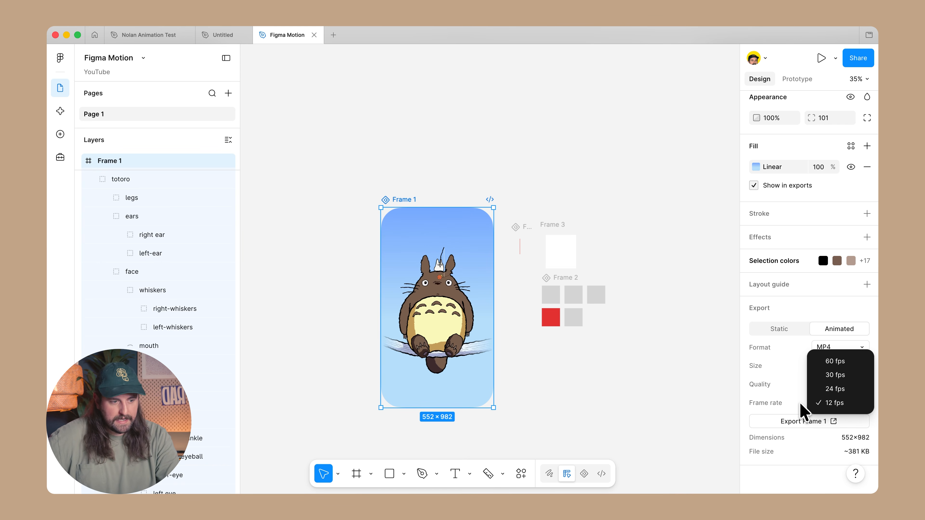
left_click(805, 395)
left_click(844, 403)
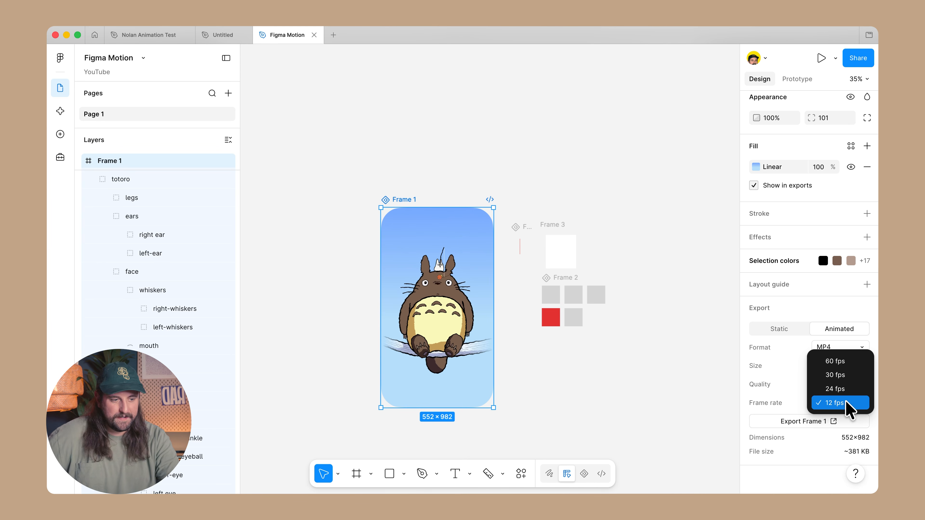
left_click(849, 404)
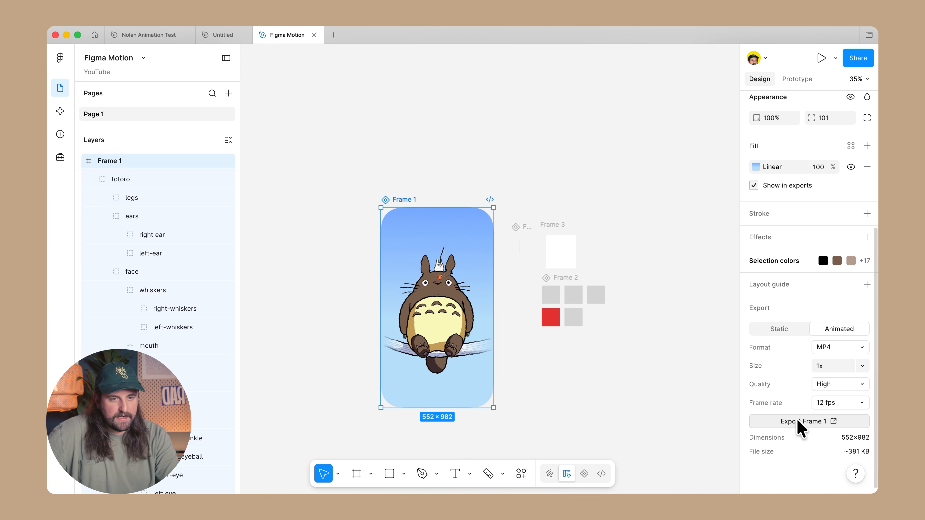
Step: Export Frame 1 as an animated MP4 and cancel saving the file
left_click(797, 420)
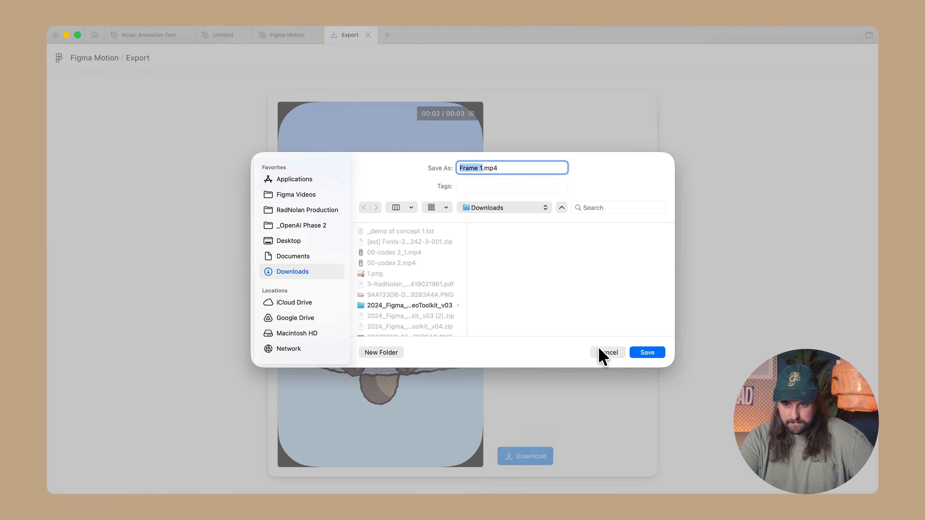
left_click(608, 353)
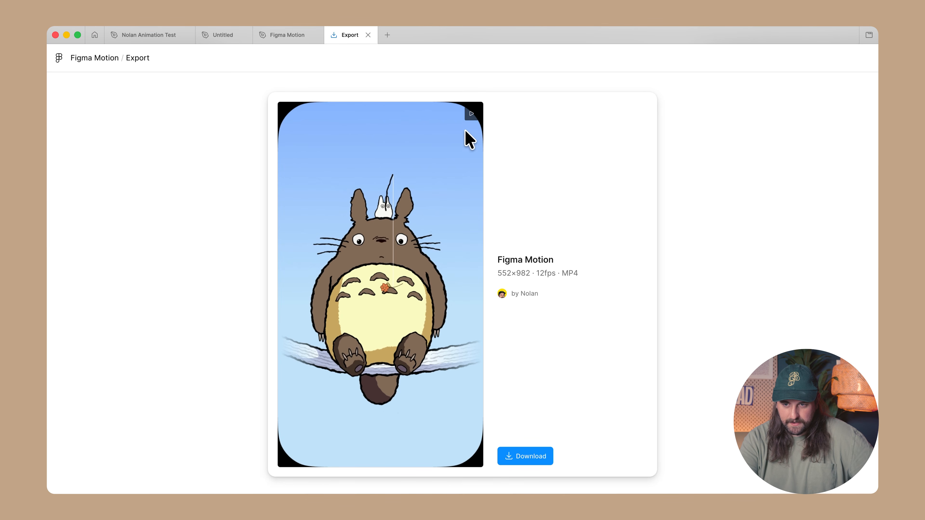
Step: Play and pause the preview of the exported Totoro animation several times to examine its motion
left_click(469, 117)
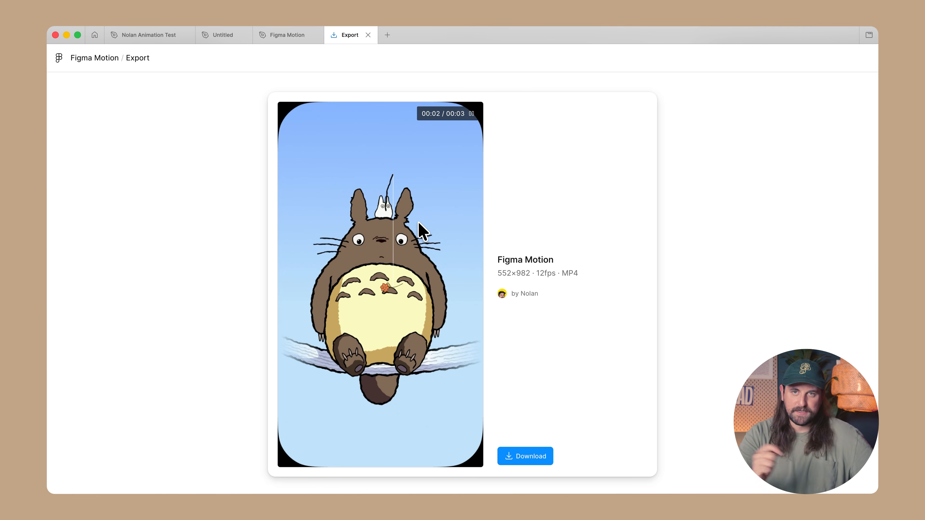
left_click(469, 117)
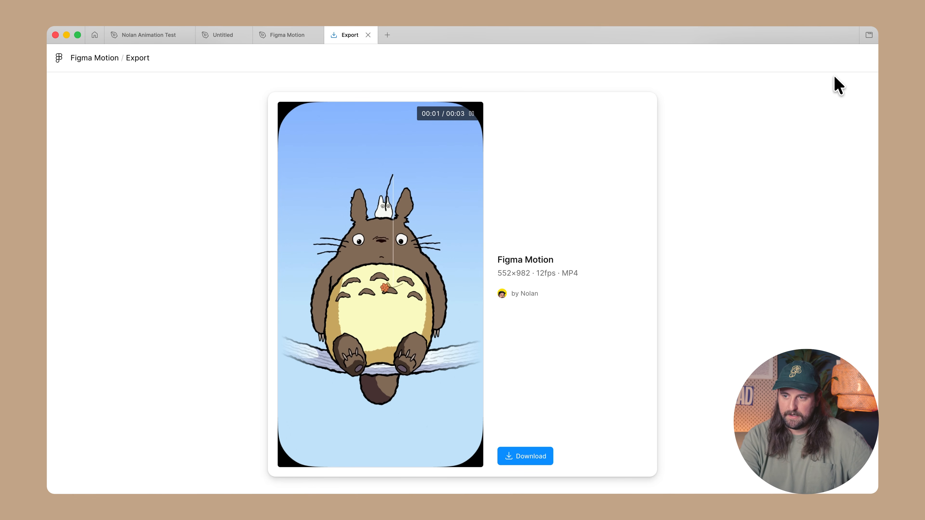
left_click(471, 115)
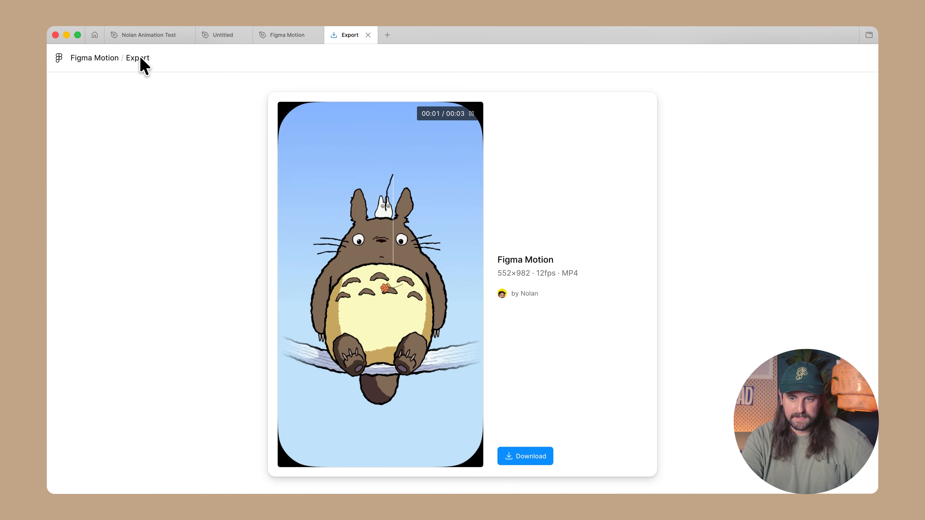
left_click(477, 112)
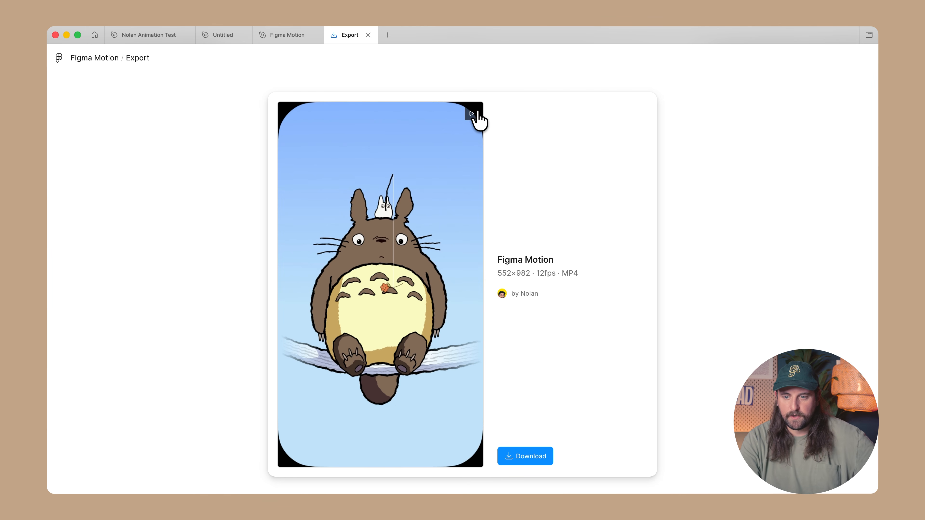
left_click(478, 113)
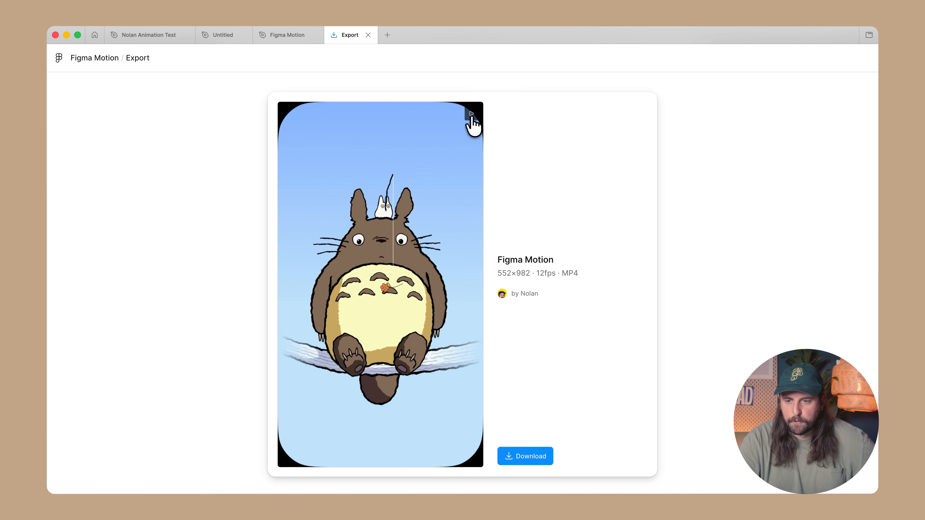
left_click(467, 120)
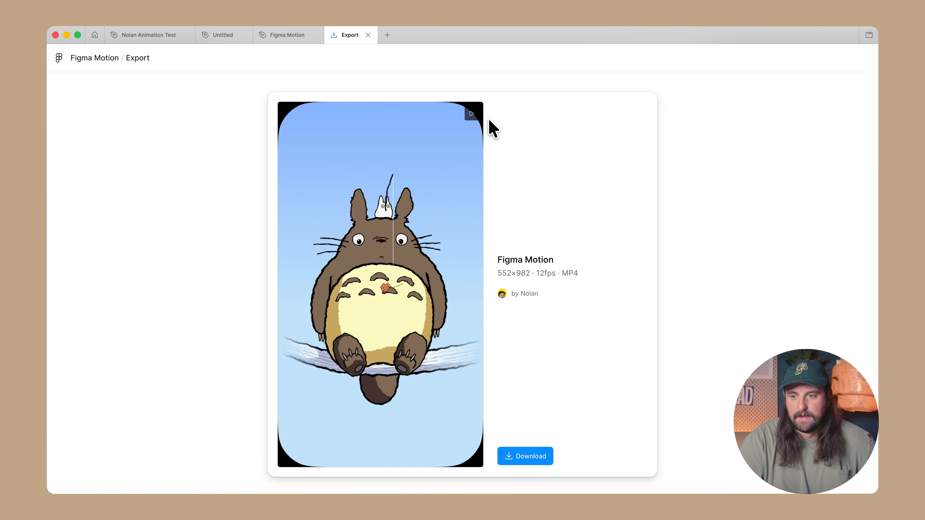
left_click(472, 115)
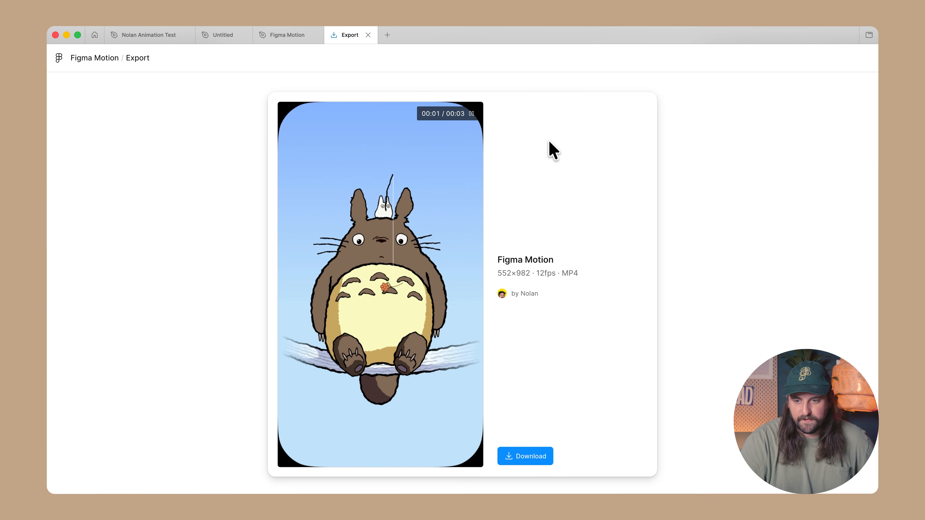